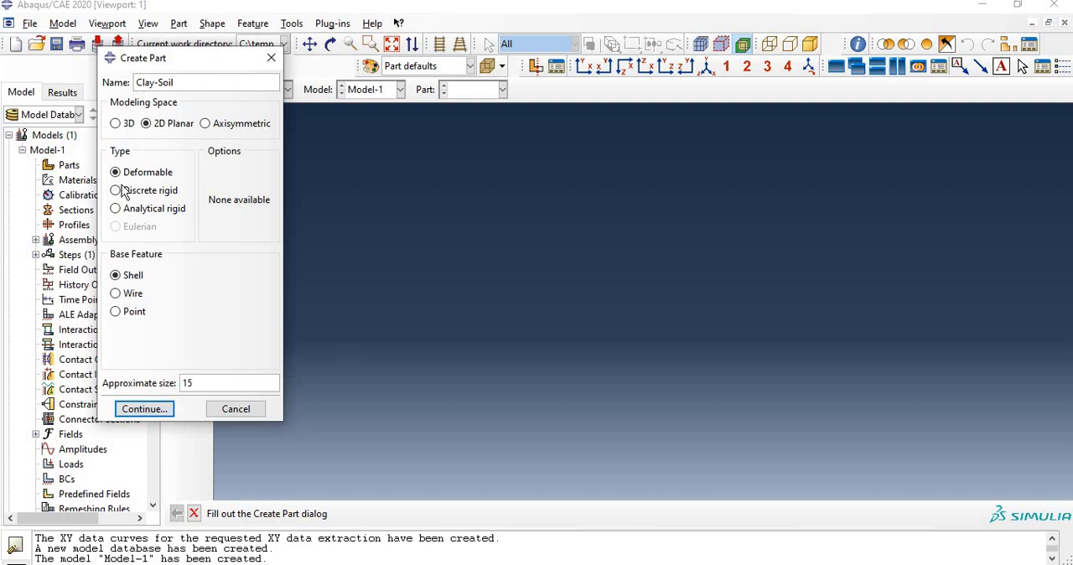
Step: Create the Clay-Soil 2D planar deformable shell part from a rectangle with corners at the origin and 15,-12
left_click(145, 409)
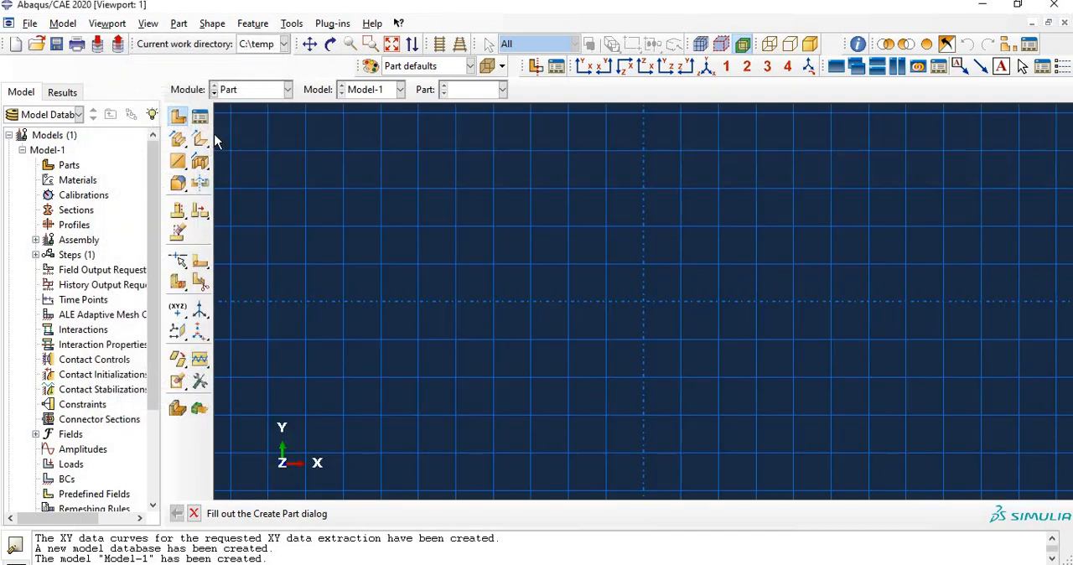
left_click(199, 140)
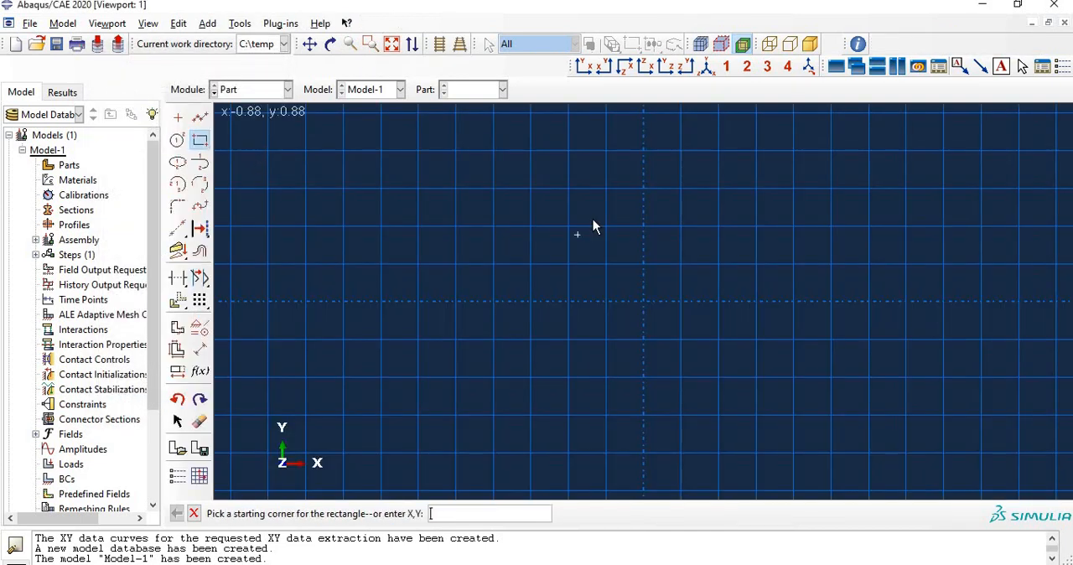
left_click(644, 300)
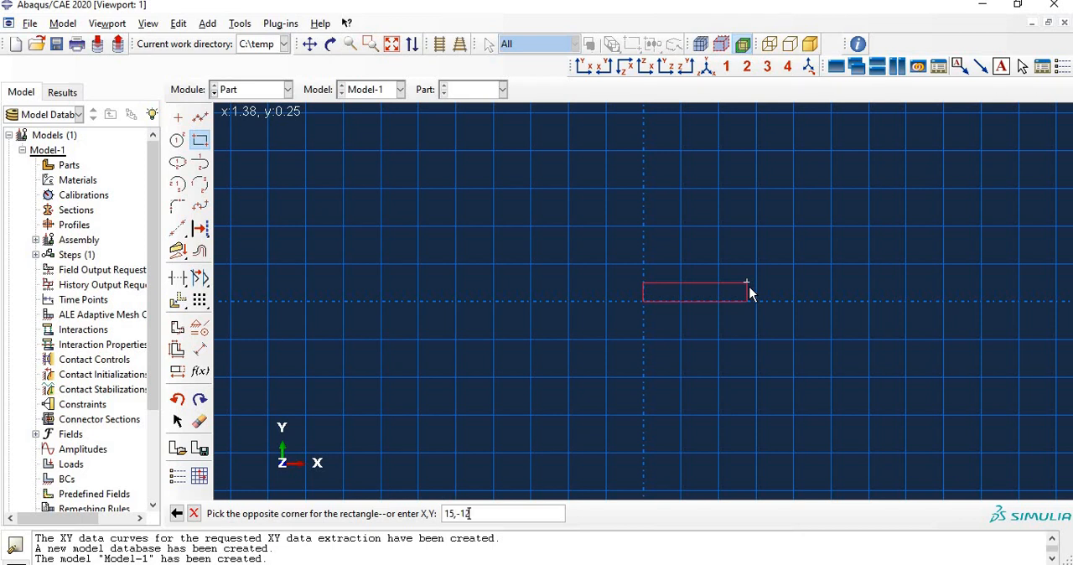
key("Return")
right_click(522, 221)
left_click(581, 296)
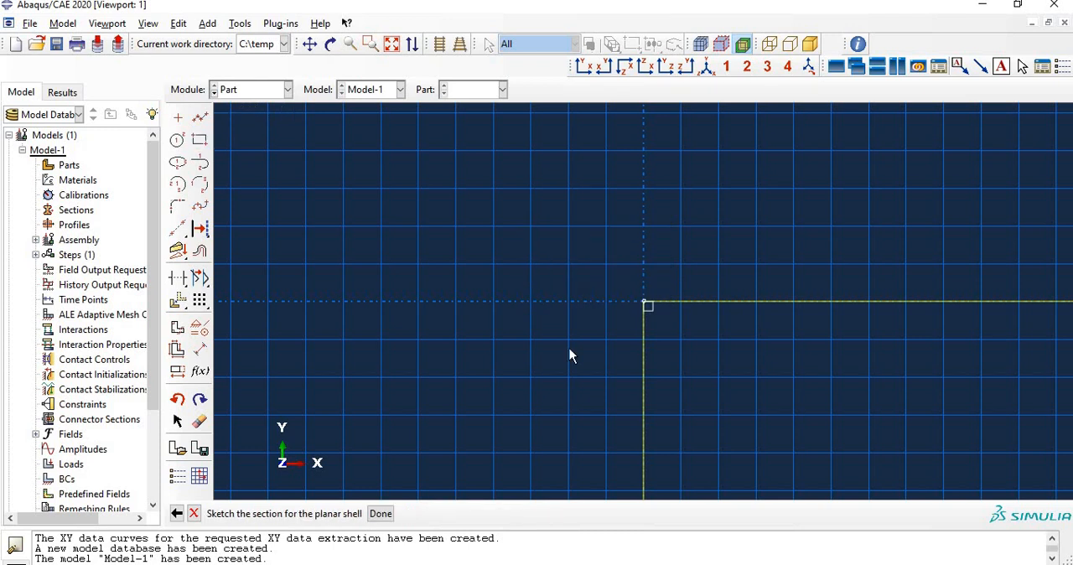
left_click(382, 513)
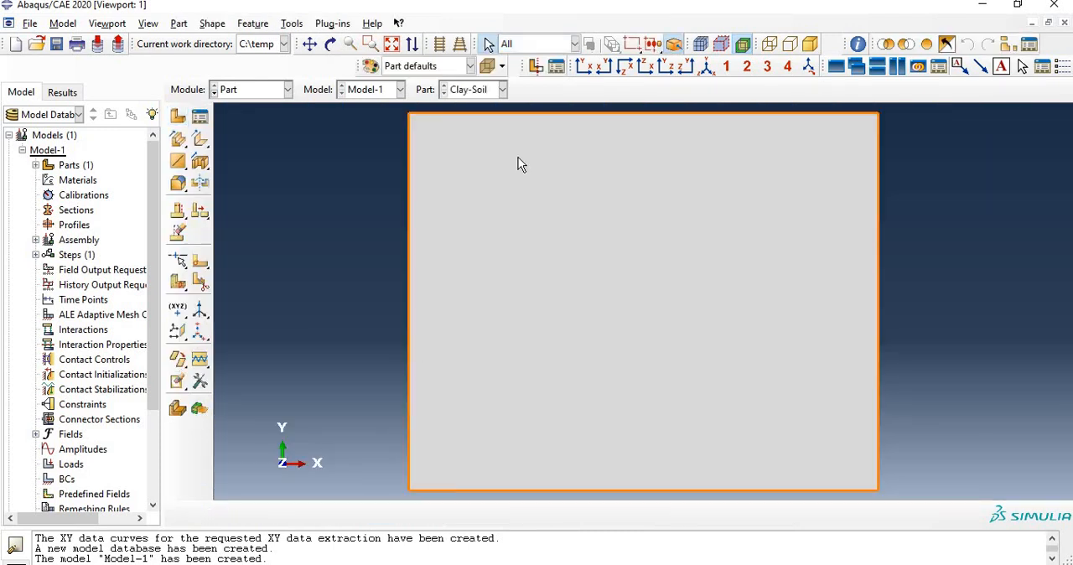
Step: In the Property module, copy the "soil clay" material from the brick.lib material library into Model-1
left_click(285, 89)
left_click(242, 123)
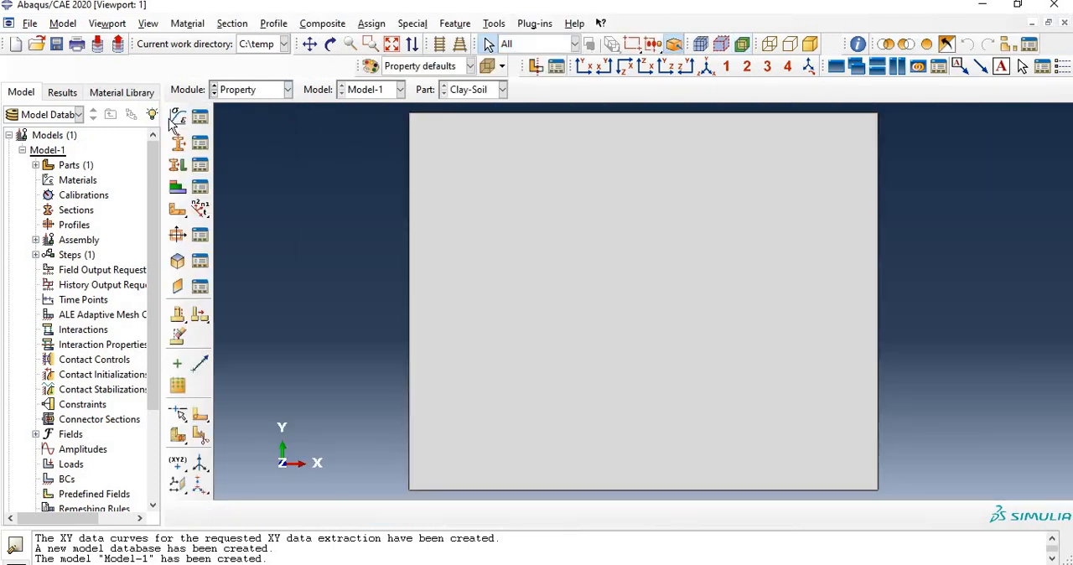
left_click(199, 118)
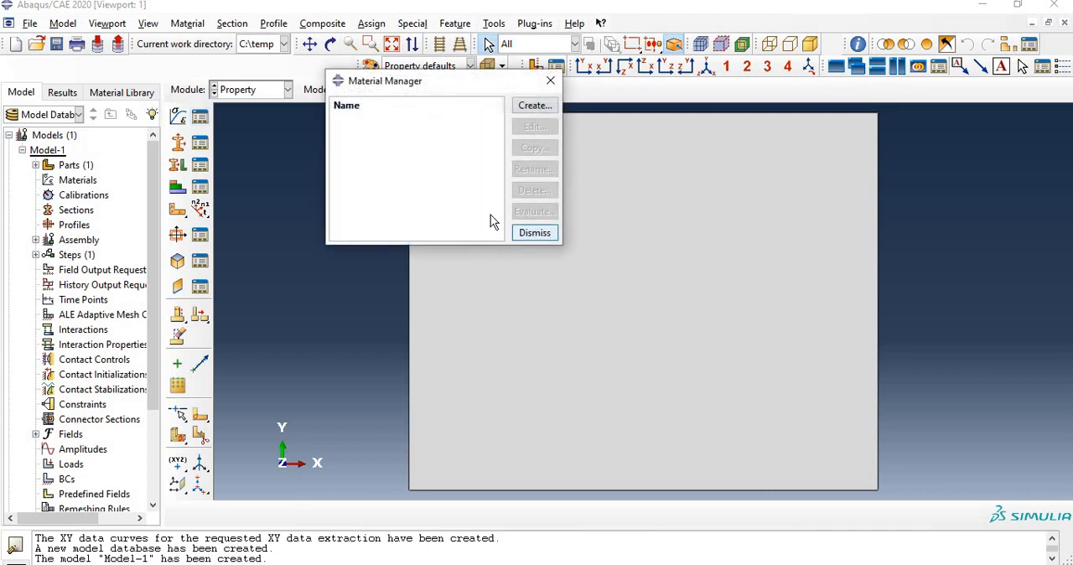
left_click(534, 233)
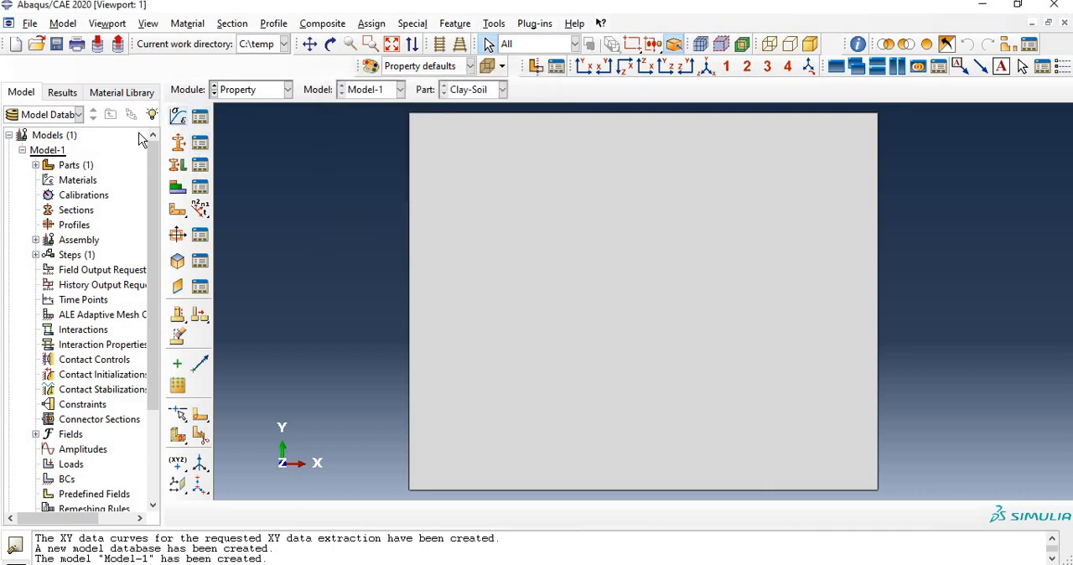
left_click(120, 92)
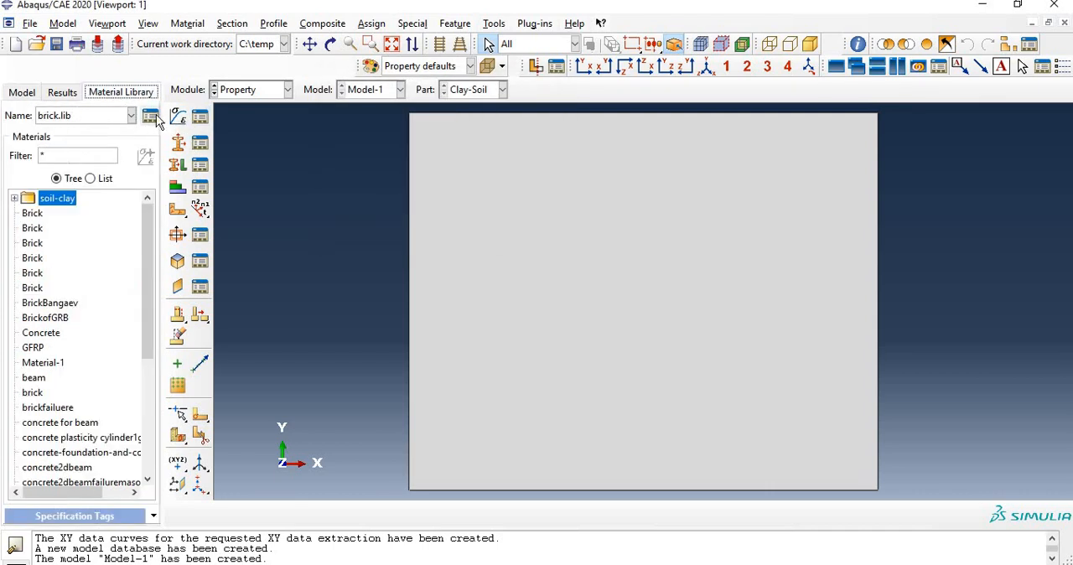
left_click(150, 115)
left_click(67, 232)
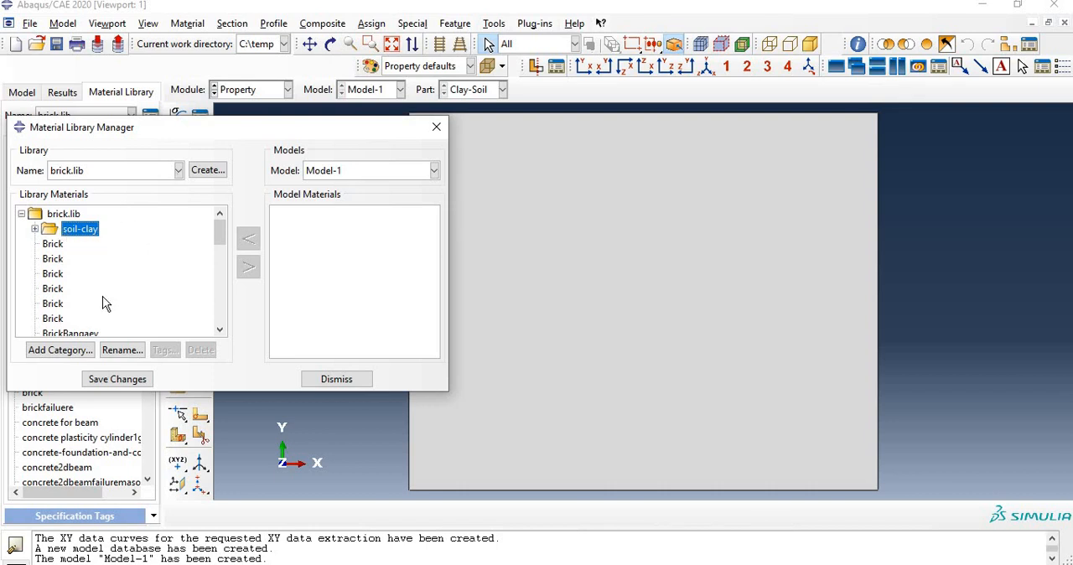
left_click(35, 230)
left_click(72, 244)
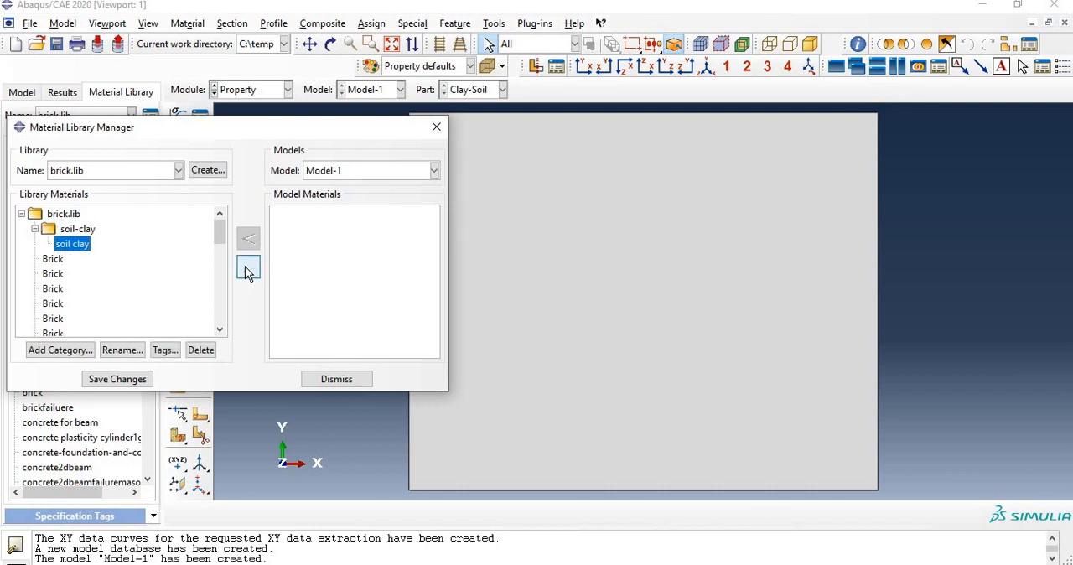
left_click(249, 266)
left_click(345, 383)
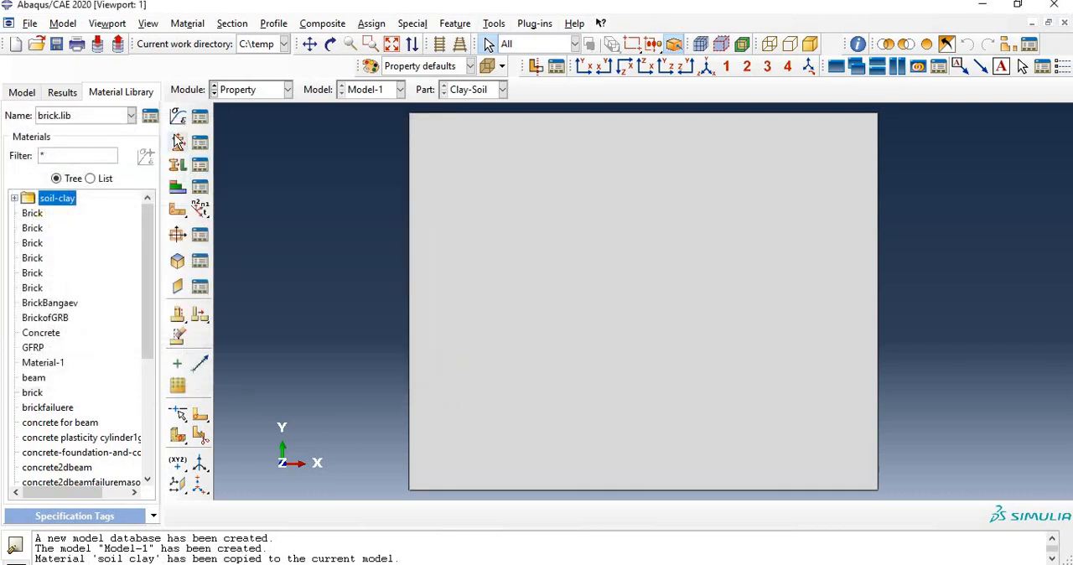
Step: Create a solid homogeneous section named "soil" that uses the soil clay material
left_click(179, 144)
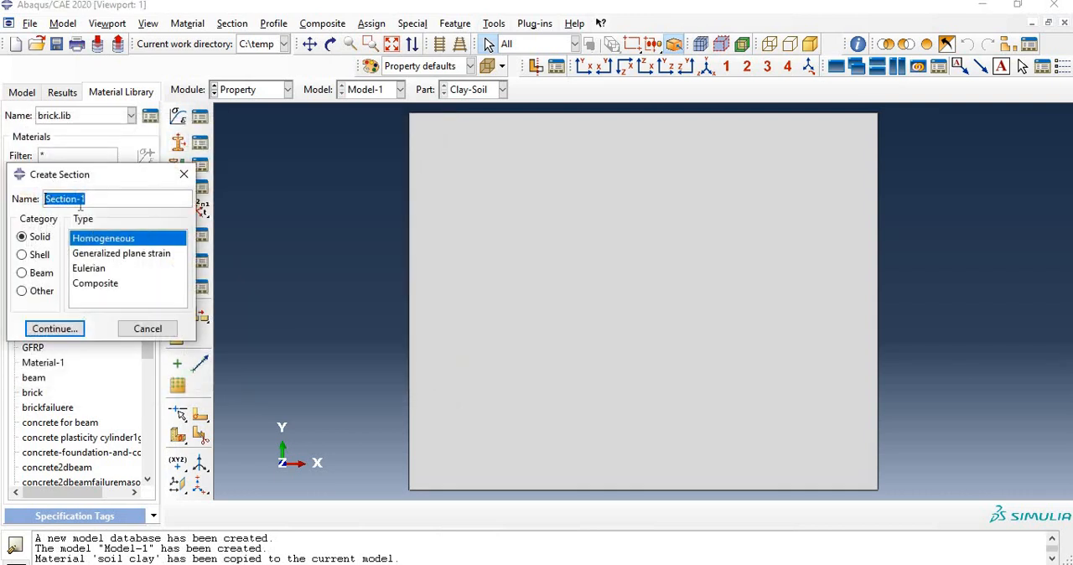
type("soil")
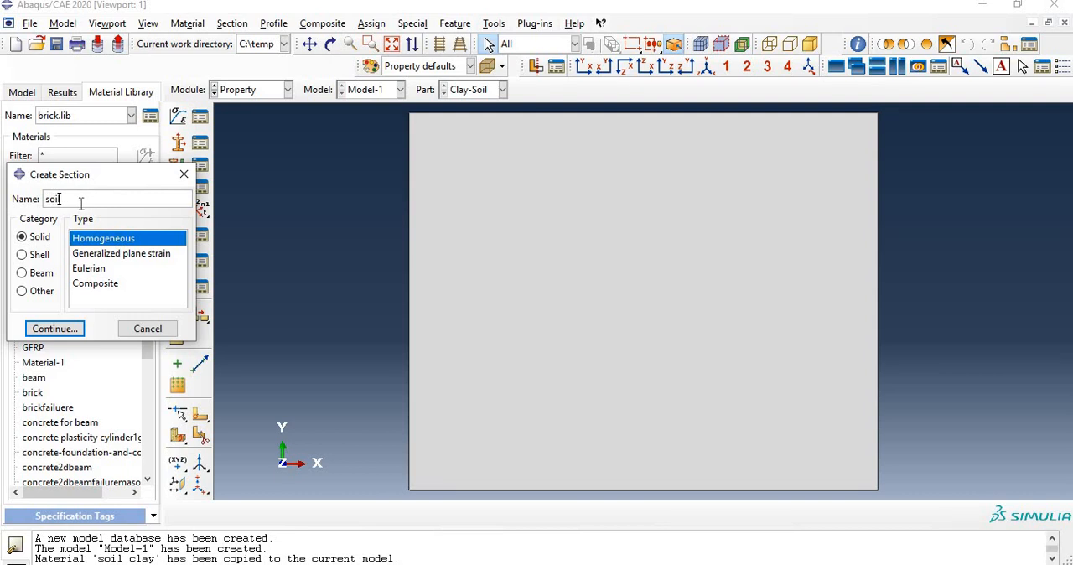
left_click(60, 329)
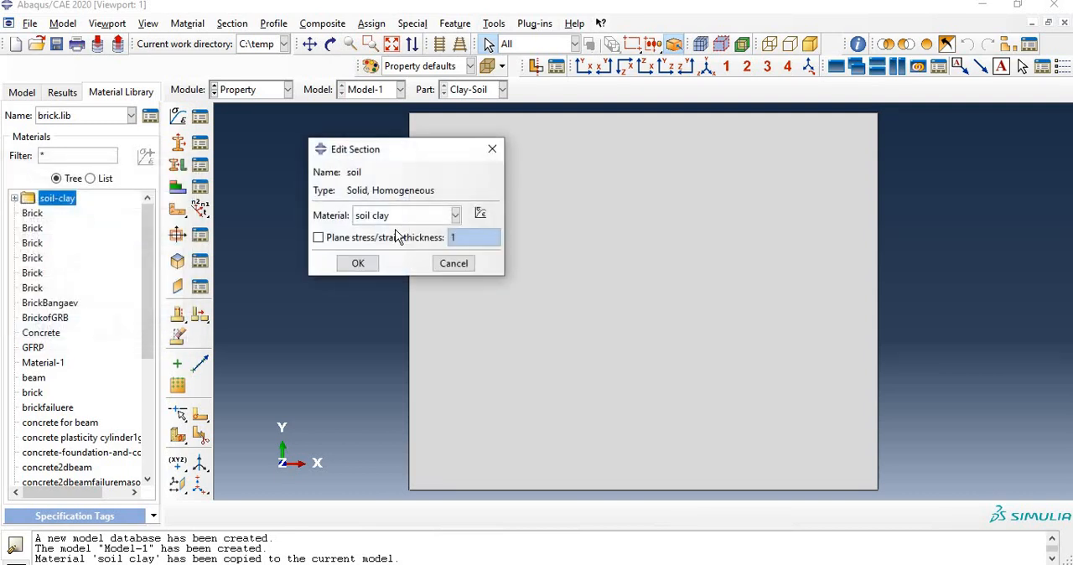
left_click(352, 263)
Step: Assign the soil section to the whole Clay-Soil rectangle, taking the thickness from the section
left_click(177, 164)
left_click(417, 223)
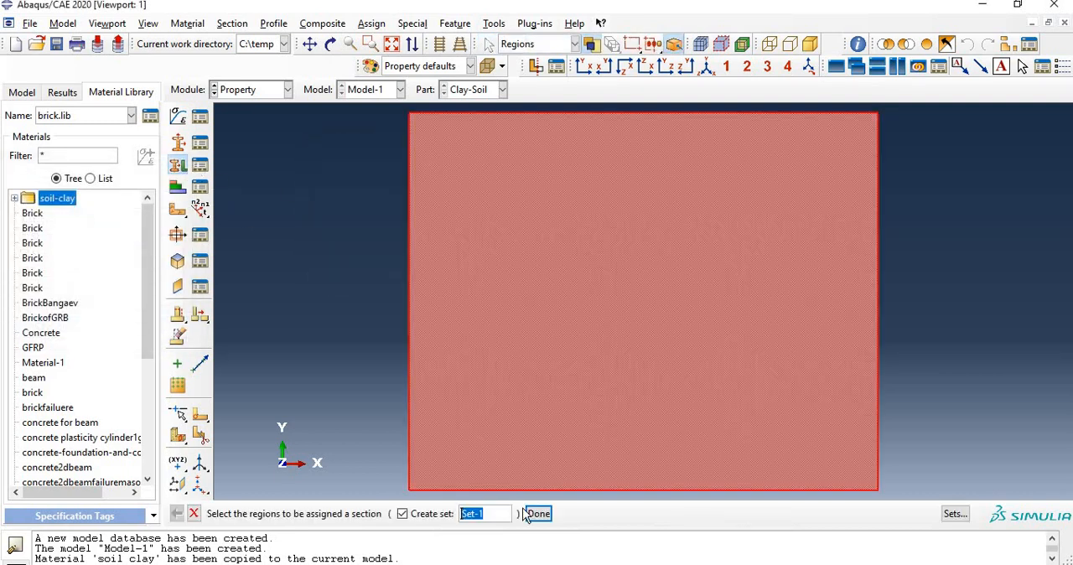
left_click(537, 514)
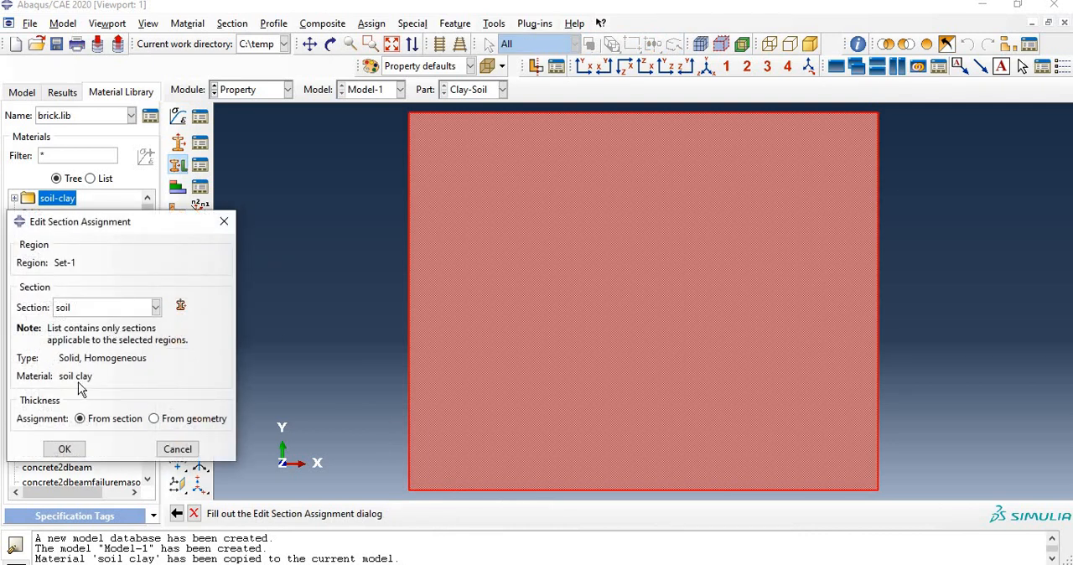
left_click(65, 448)
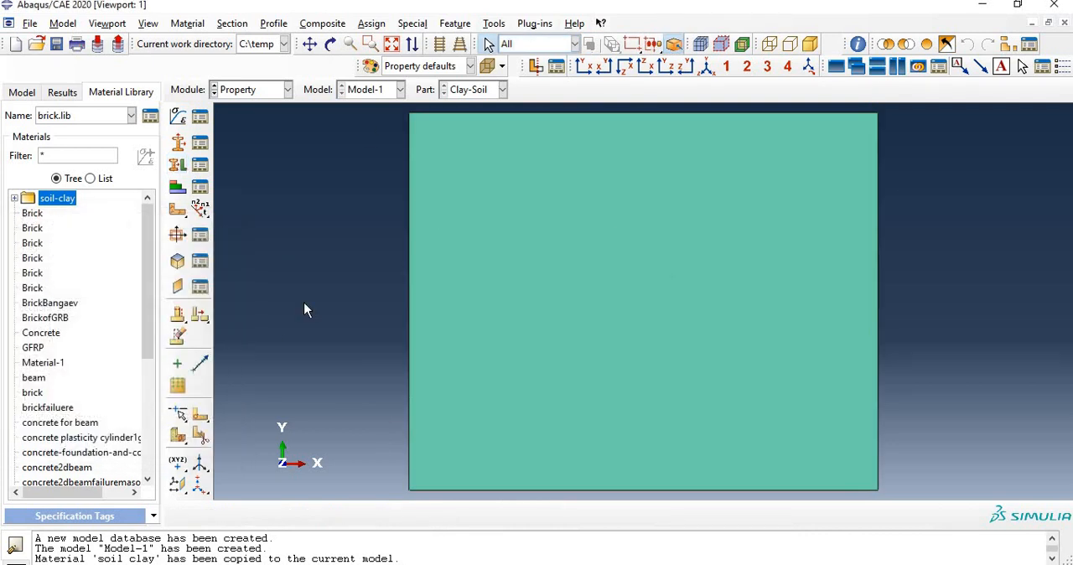
Step: Add an instance of the Clay-Soil part to the assembly in the Assembly module
left_click(239, 92)
left_click(245, 137)
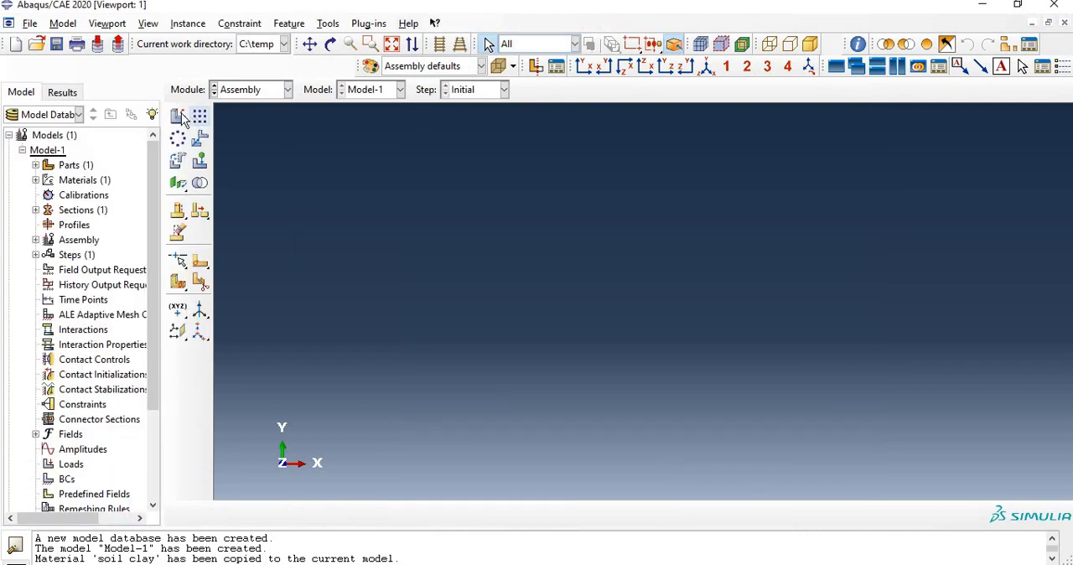
left_click(177, 116)
left_click(93, 343)
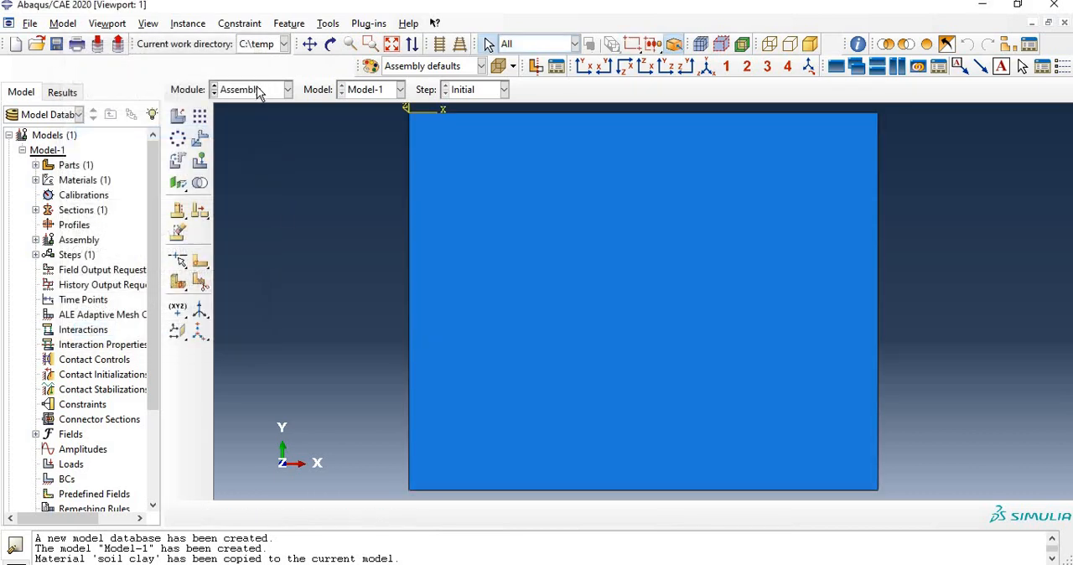
Step: Create a Static, General step after Initial in the Step module and set its initial increment size to 0.41
left_click(258, 90)
left_click(254, 152)
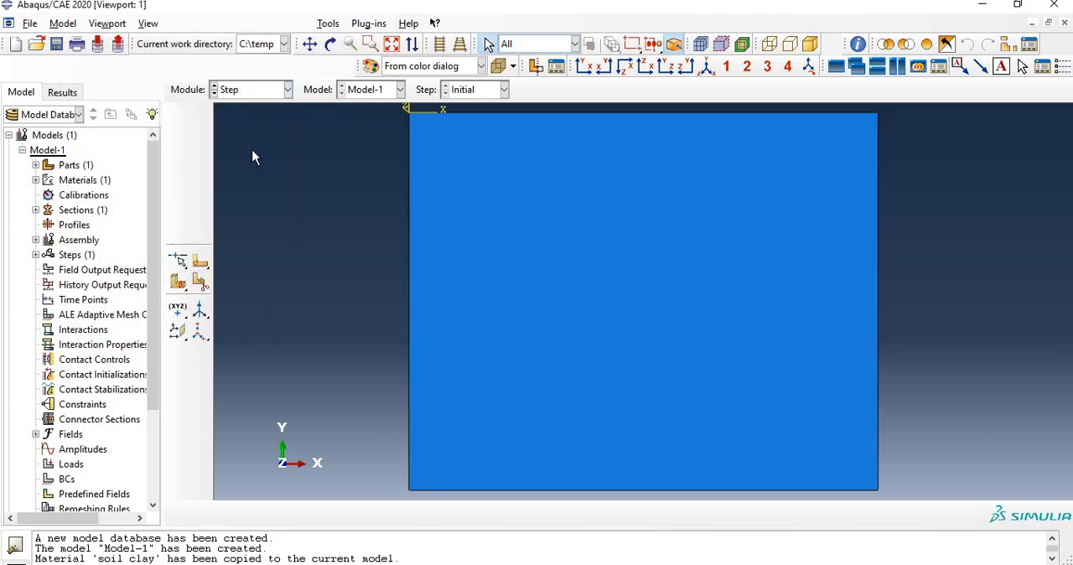
left_click(178, 118)
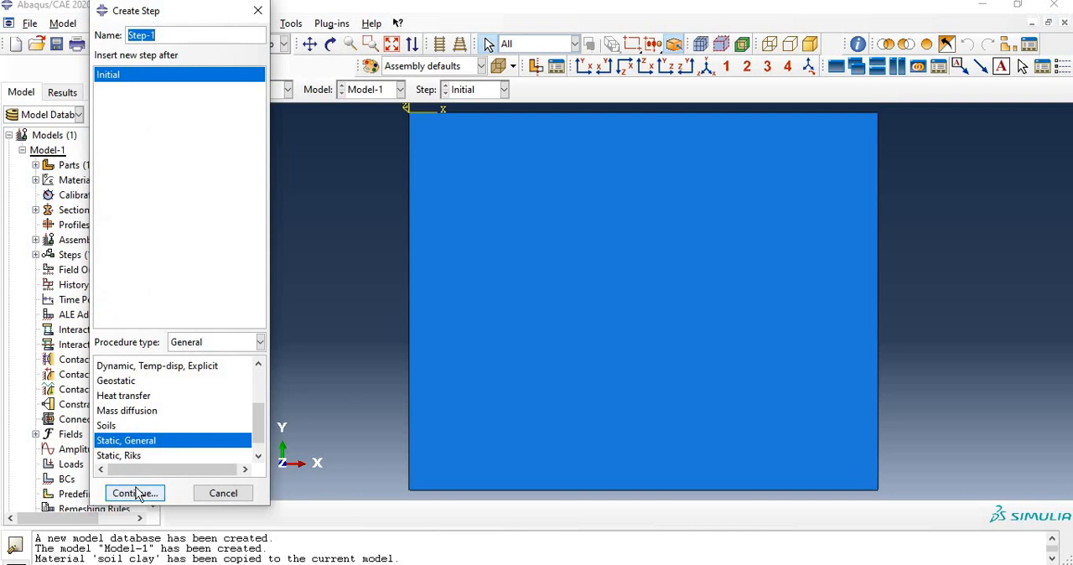
left_click(136, 492)
left_click(232, 92)
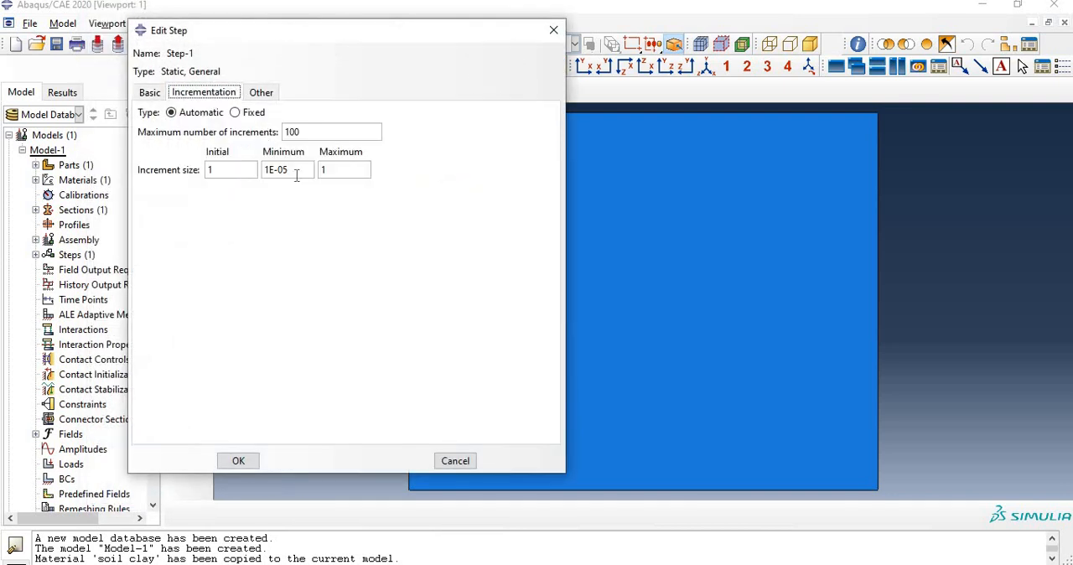
left_click_drag(226, 170, 62, 194)
type("0.41")
type("1")
left_click(238, 462)
Step: In the Mesh module, work on the Clay-Soil part and set its mesh controls to the Structured technique
left_click(248, 90)
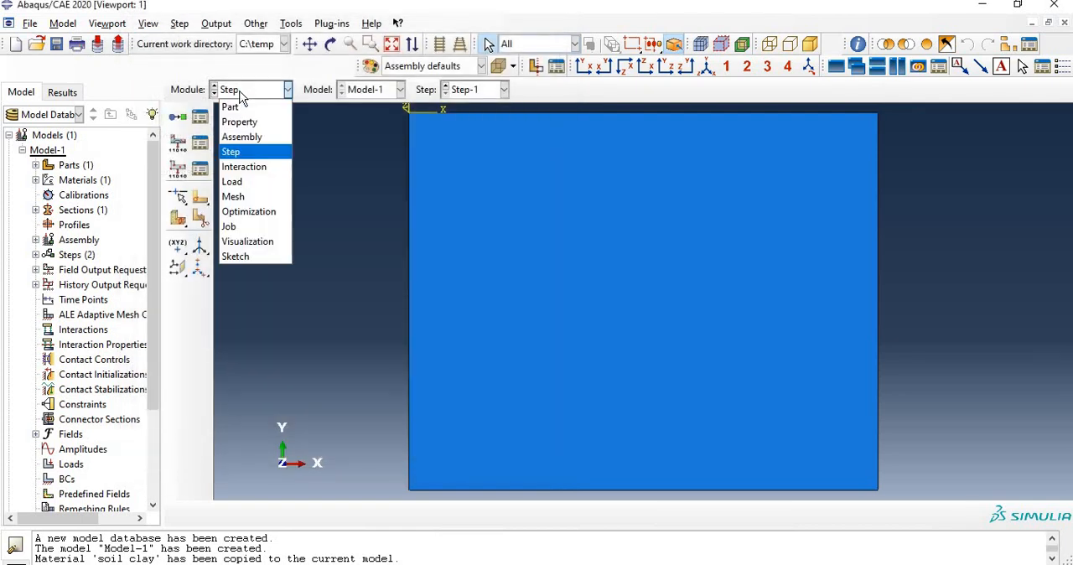
left_click(247, 196)
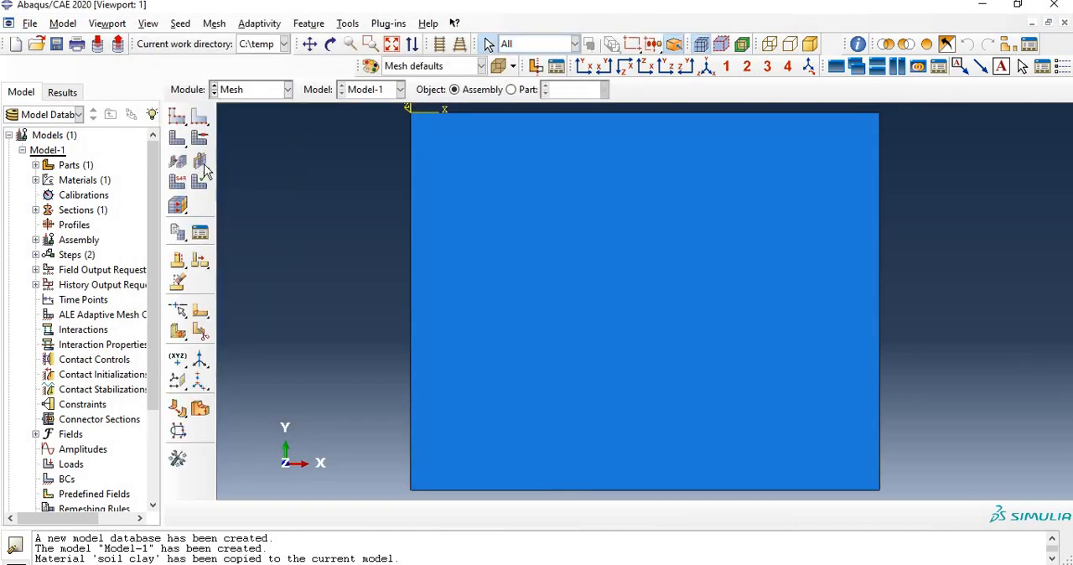
left_click(199, 137)
left_click(535, 319)
left_click(510, 89)
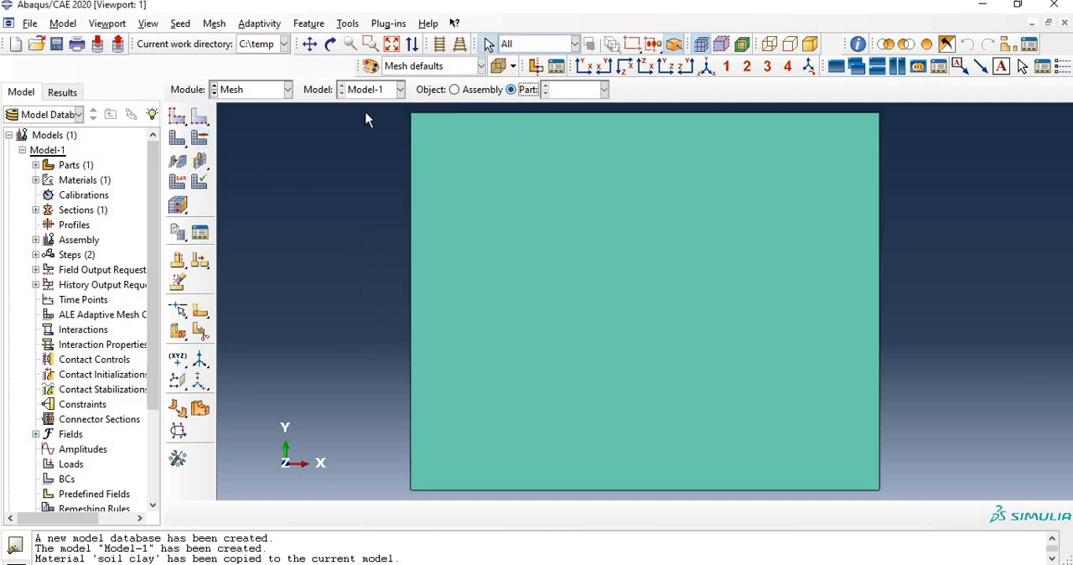
left_click(206, 141)
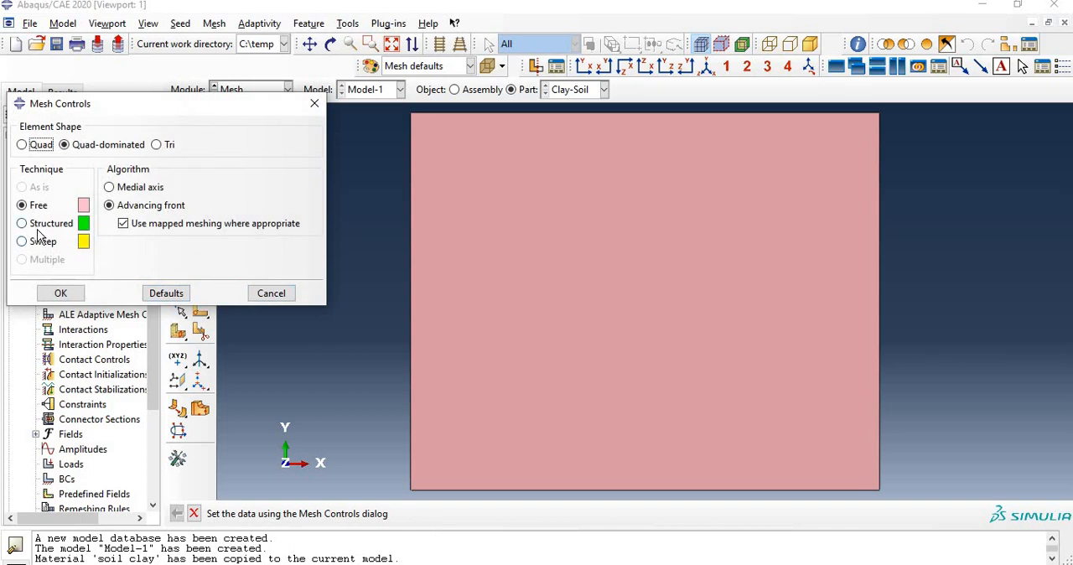
left_click(38, 223)
left_click(62, 293)
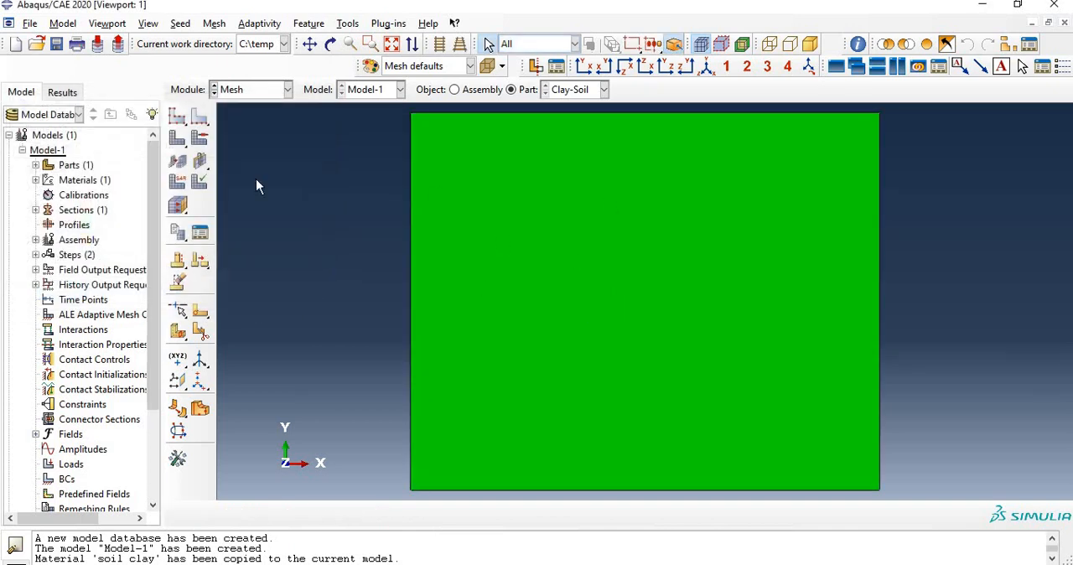
Step: Assign Plane Strain elements of Quadratic geometric order to the Clay-Soil face
left_click(177, 181)
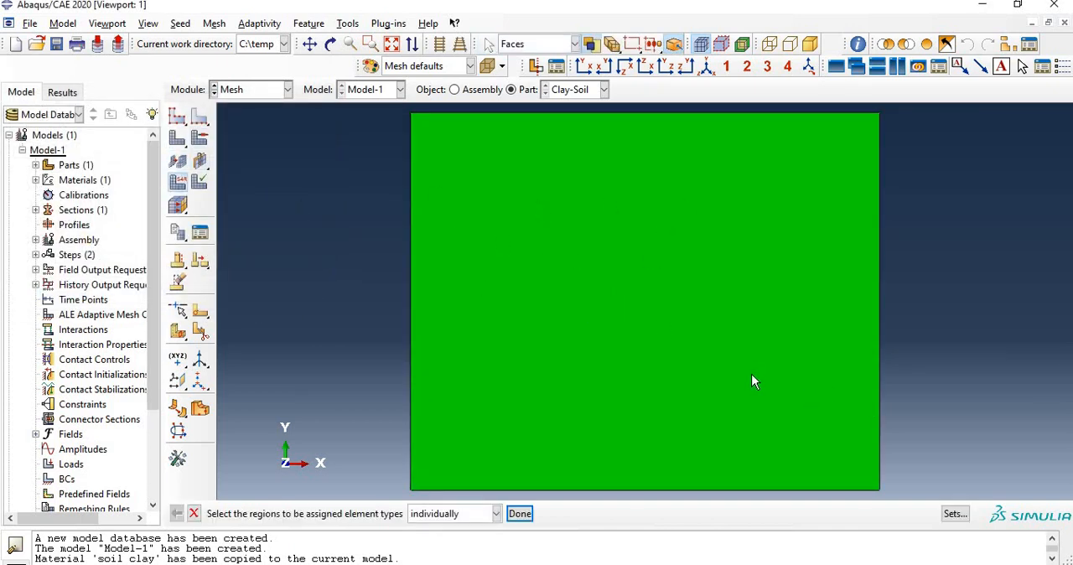
left_click(751, 382)
left_click(520, 514)
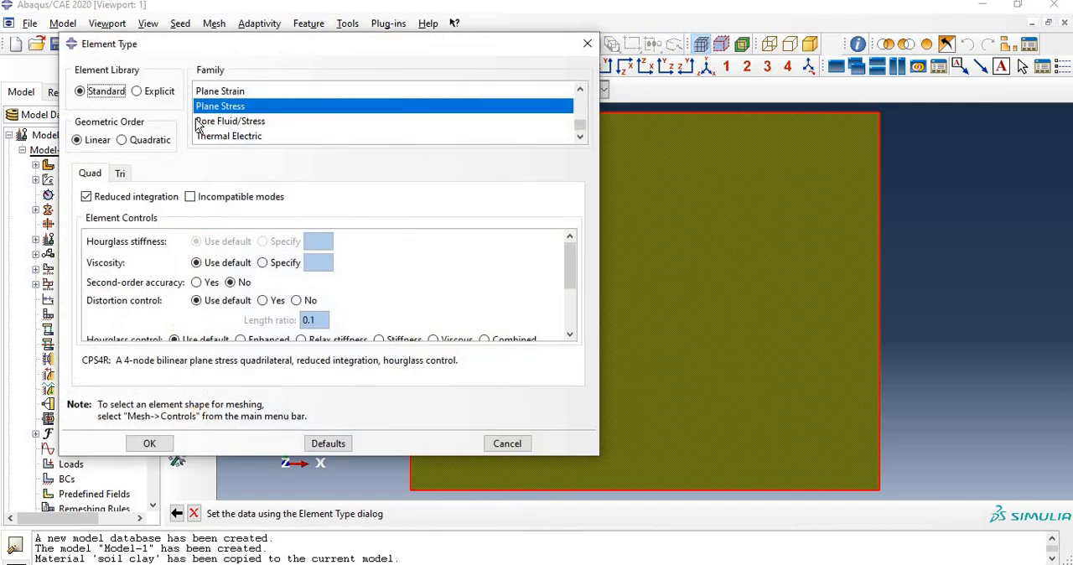
left_click(220, 91)
left_click(122, 140)
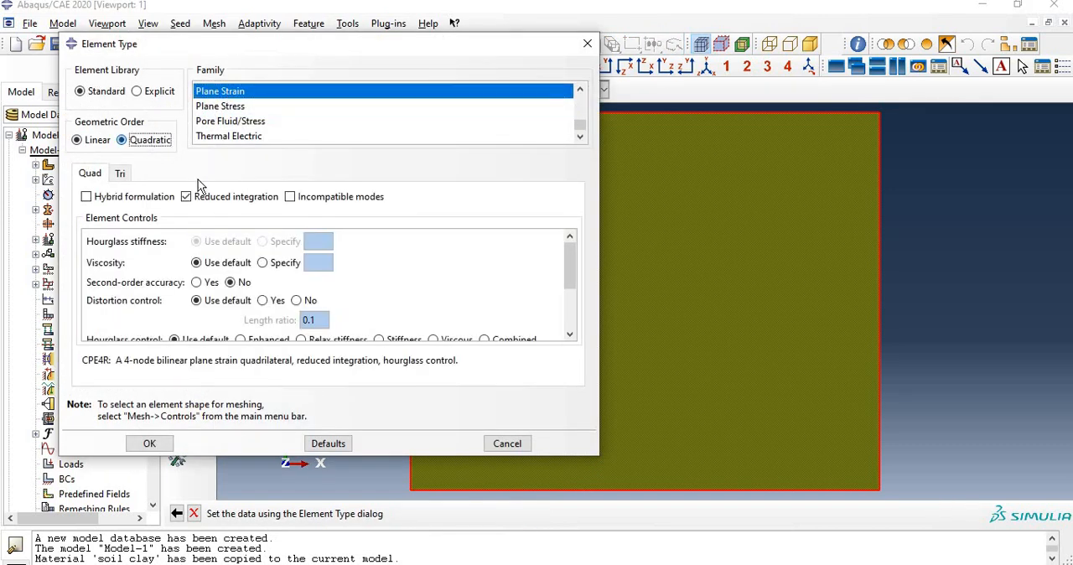
left_click(151, 442)
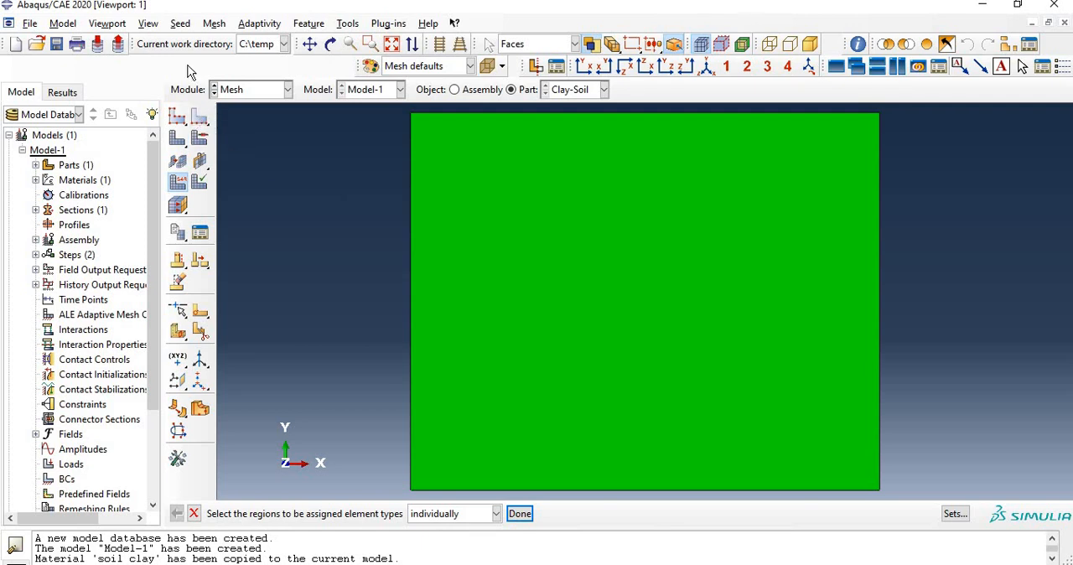
Step: Seed all edges of the Clay-Soil part by size with an approximate element size of 1, and mesh the part
left_click(180, 23)
left_click(191, 56)
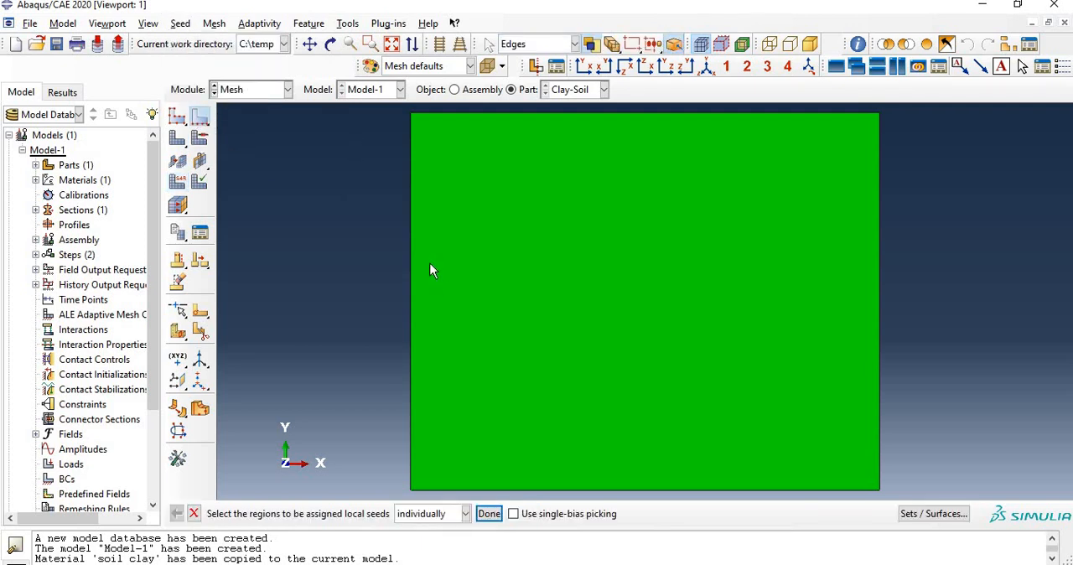
left_click_drag(358, 109, 872, 500)
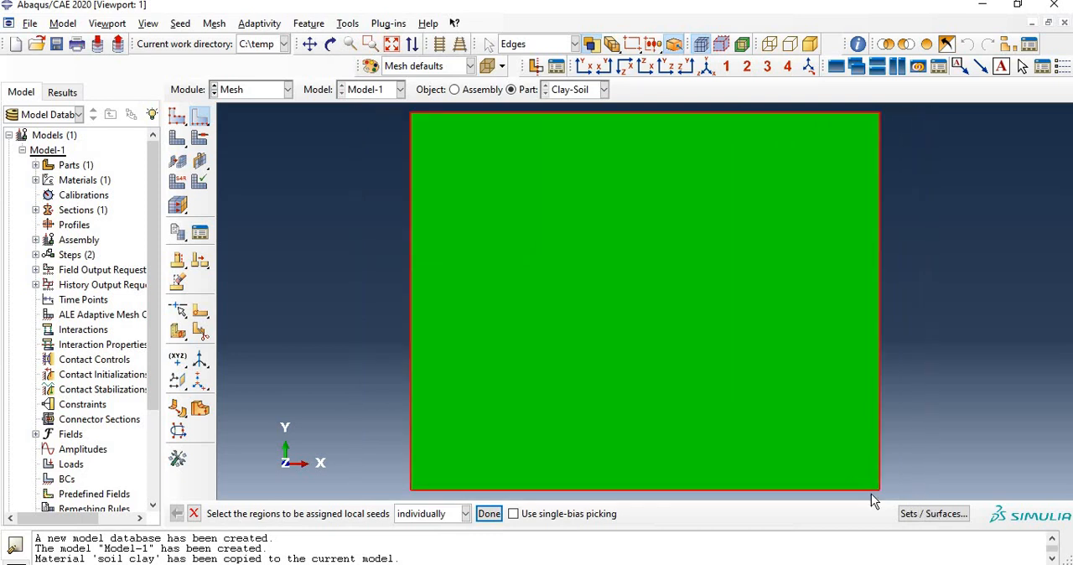
left_click(489, 513)
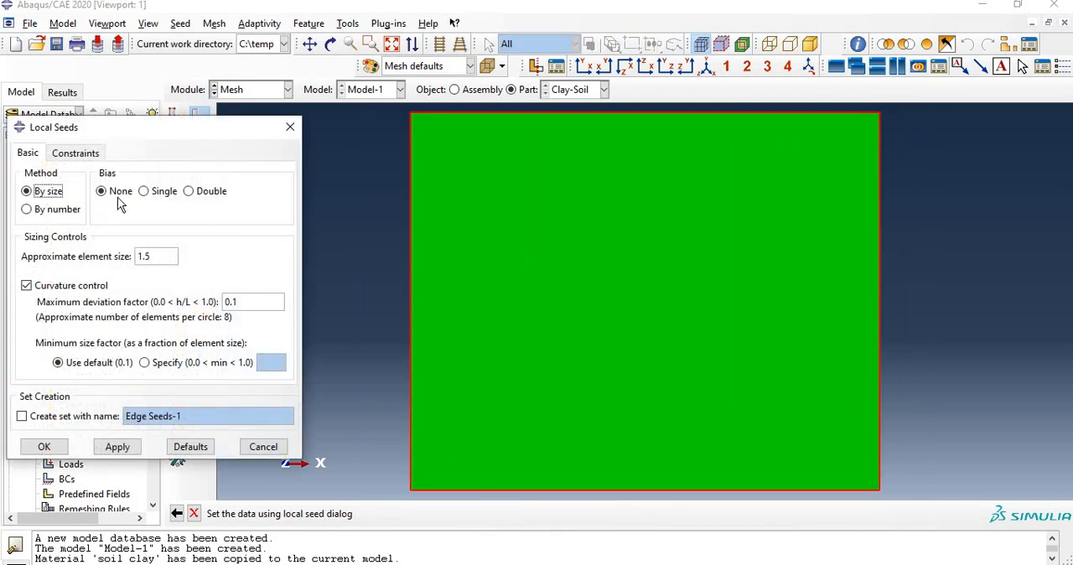
double_click(158, 258)
type("1")
left_click(44, 447)
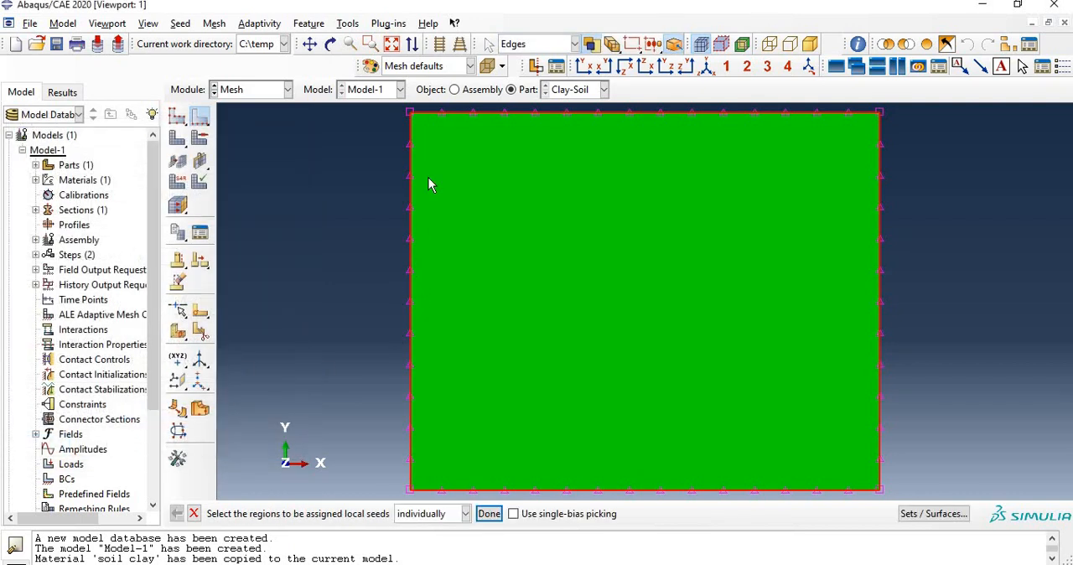
left_click(177, 138)
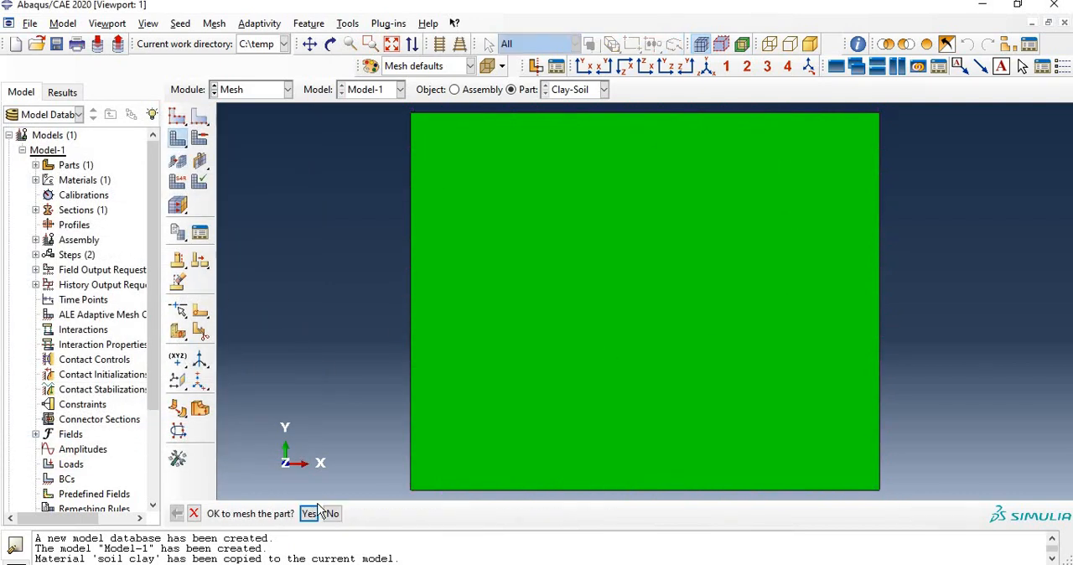
left_click(309, 514)
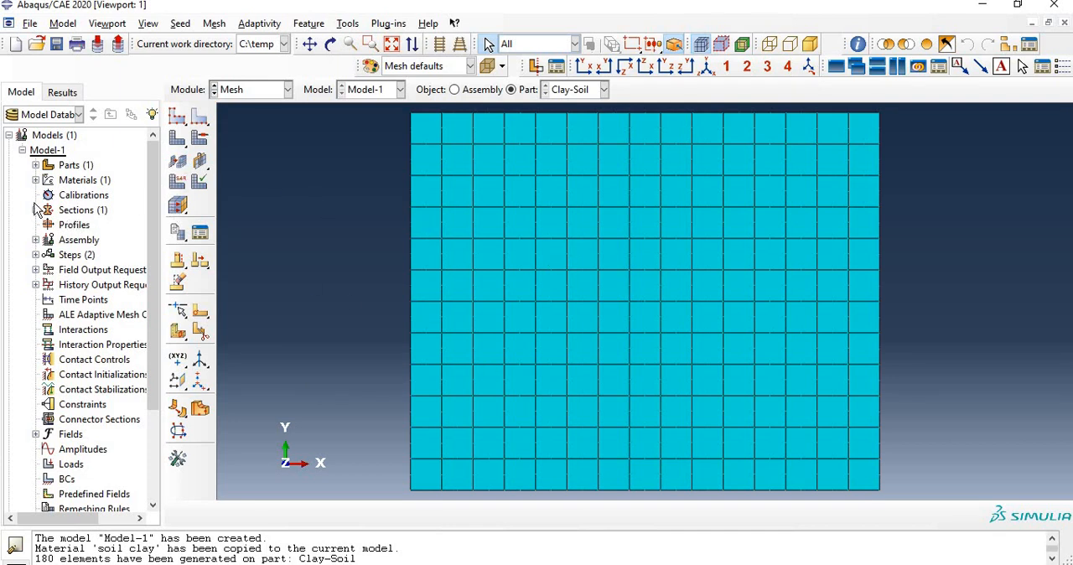
Step: Create a node set named master on the Clay-Soil part from the node at the soil block's upper-left corner
left_click(35, 165)
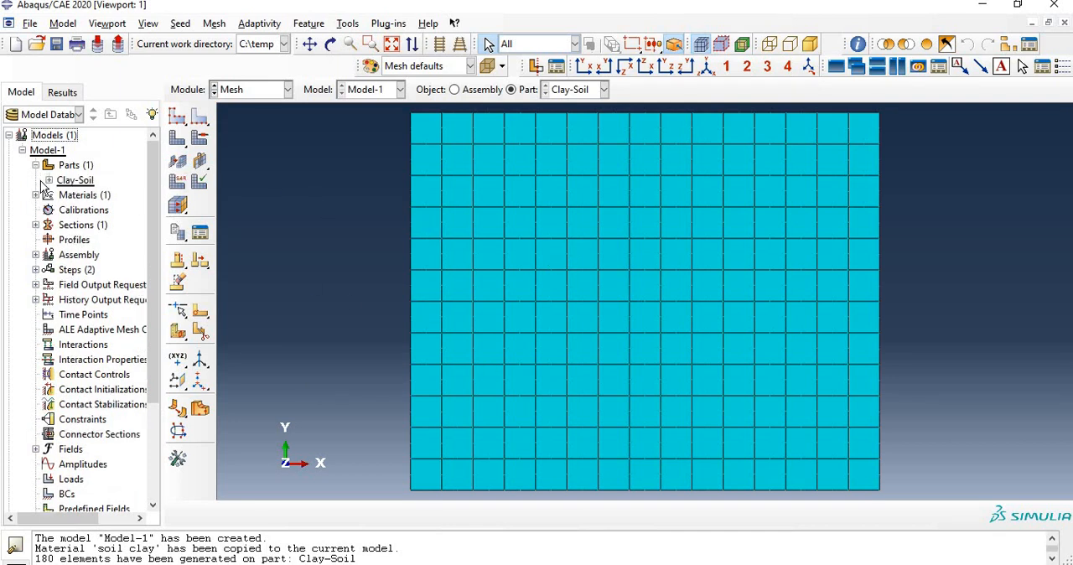
left_click(50, 180)
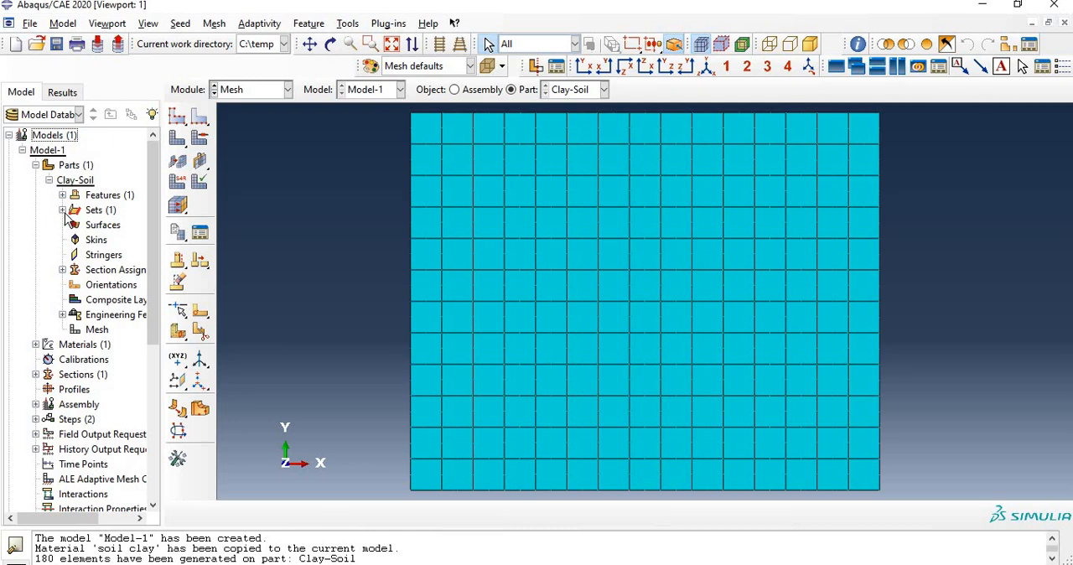
left_click(62, 209)
left_click(94, 226)
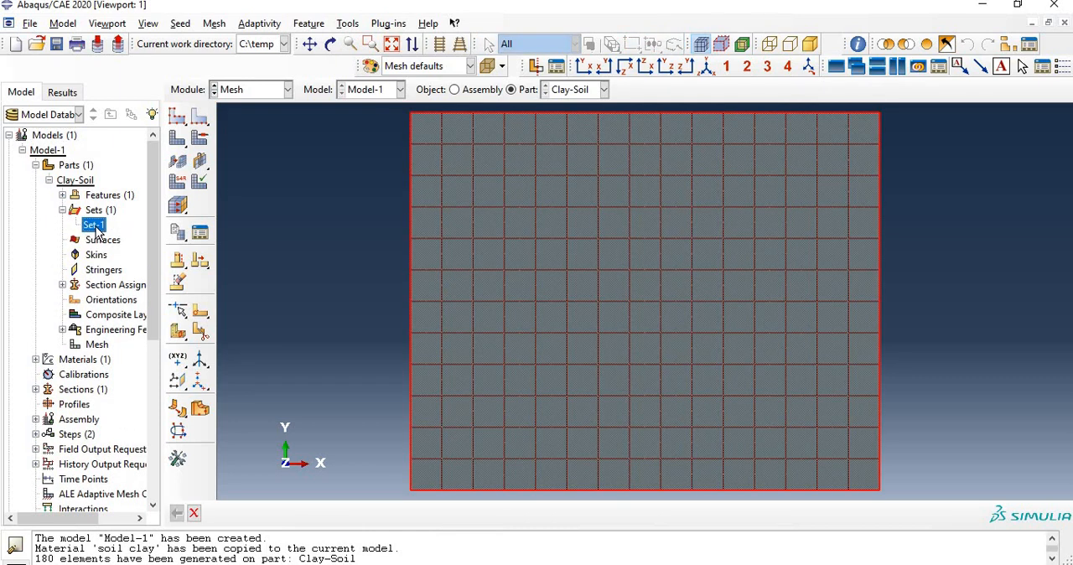
left_click(62, 209)
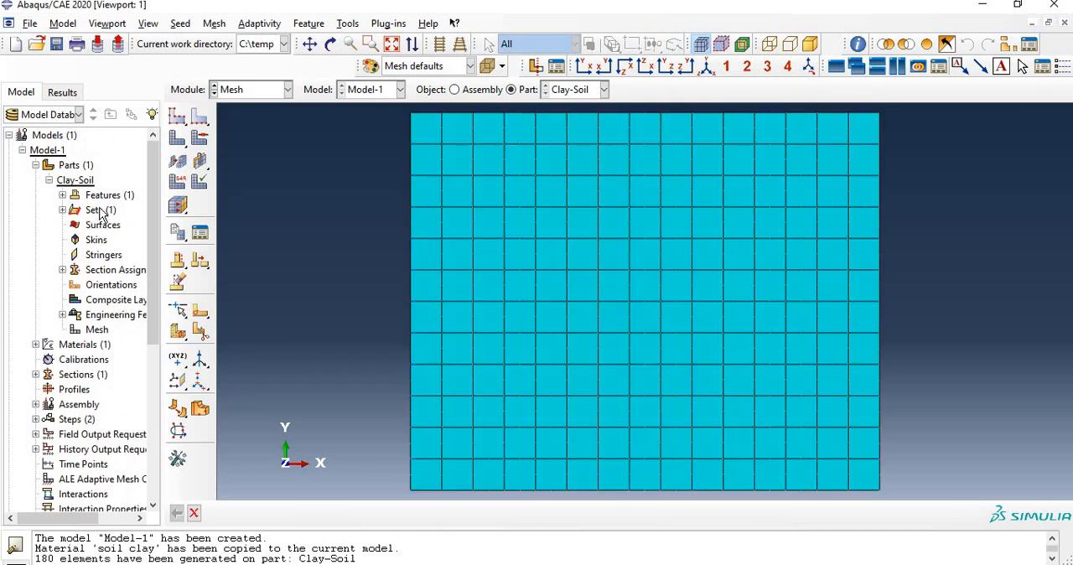
double_click(100, 210)
left_click(87, 146)
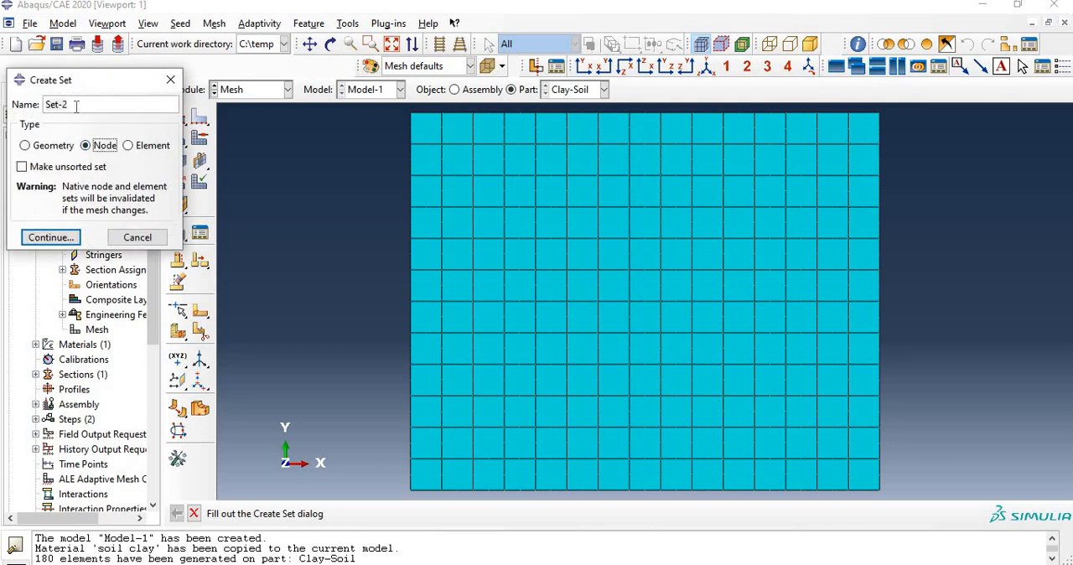
left_click_drag(77, 107, 20, 102)
type("master")
left_click(50, 238)
left_click(412, 114)
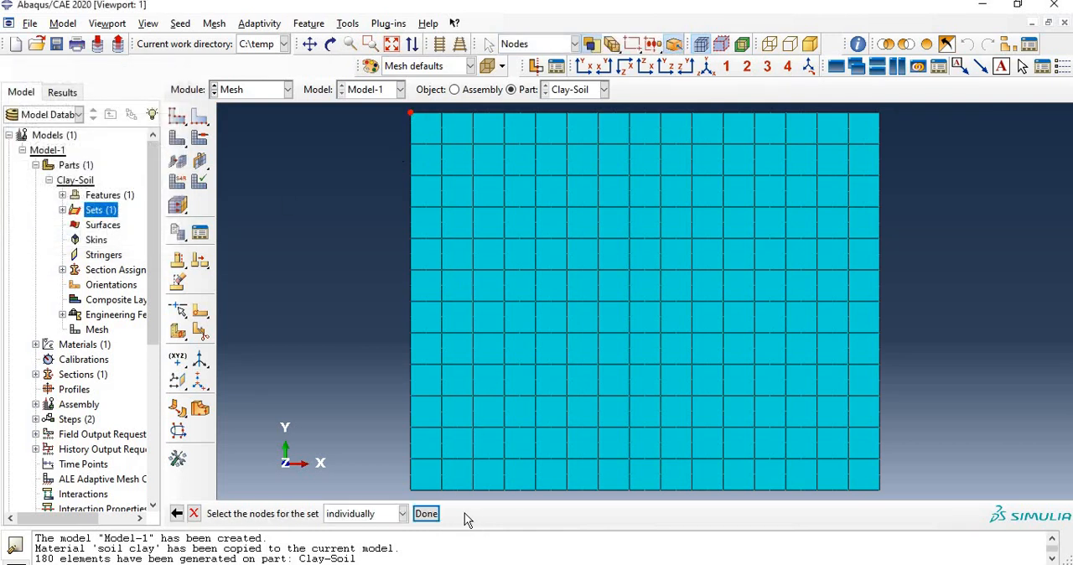
left_click(426, 513)
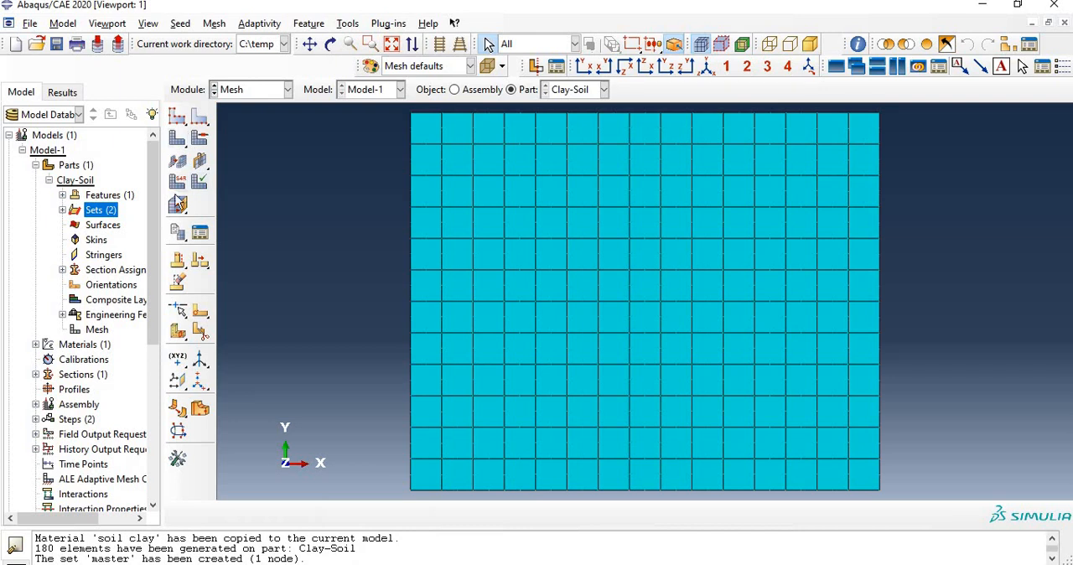
Step: Create a node set named surfes from the six nodes along the soil's top edge immediately beside the master node
double_click(96, 215)
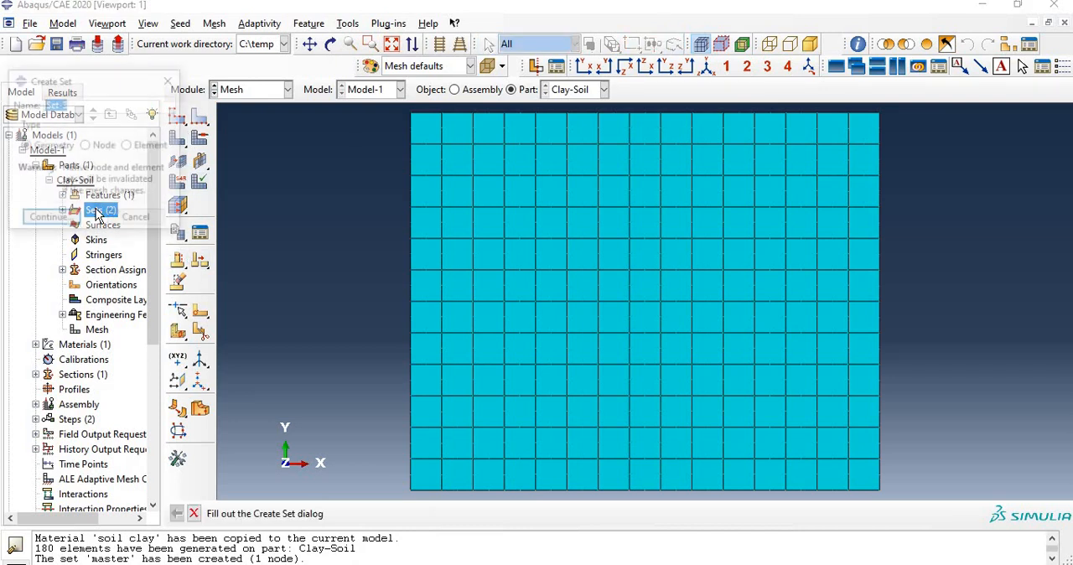
left_click(99, 147)
left_click_drag(84, 107, 8, 106)
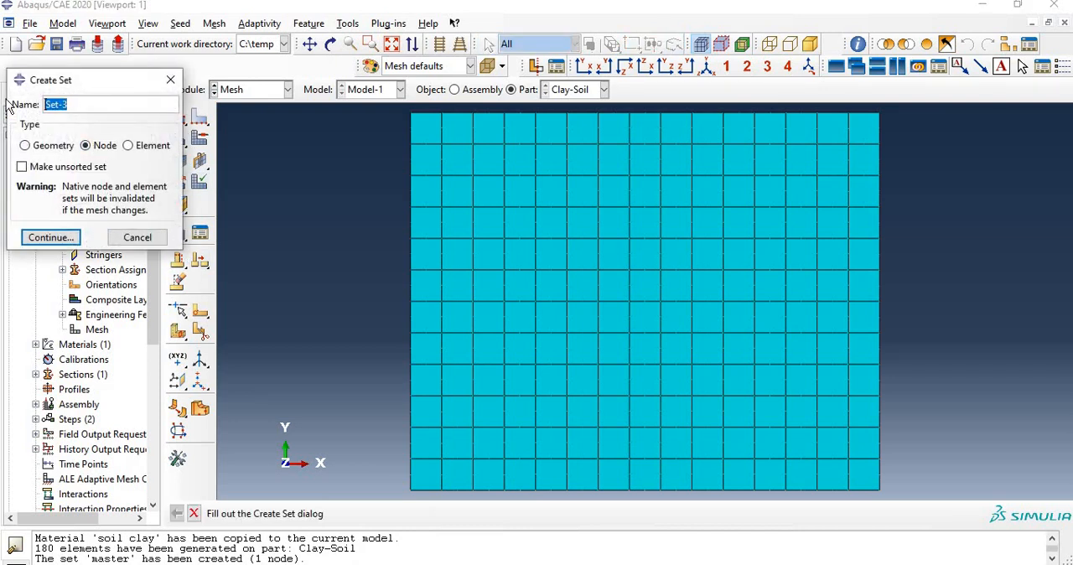
type("surfes")
left_click(50, 237)
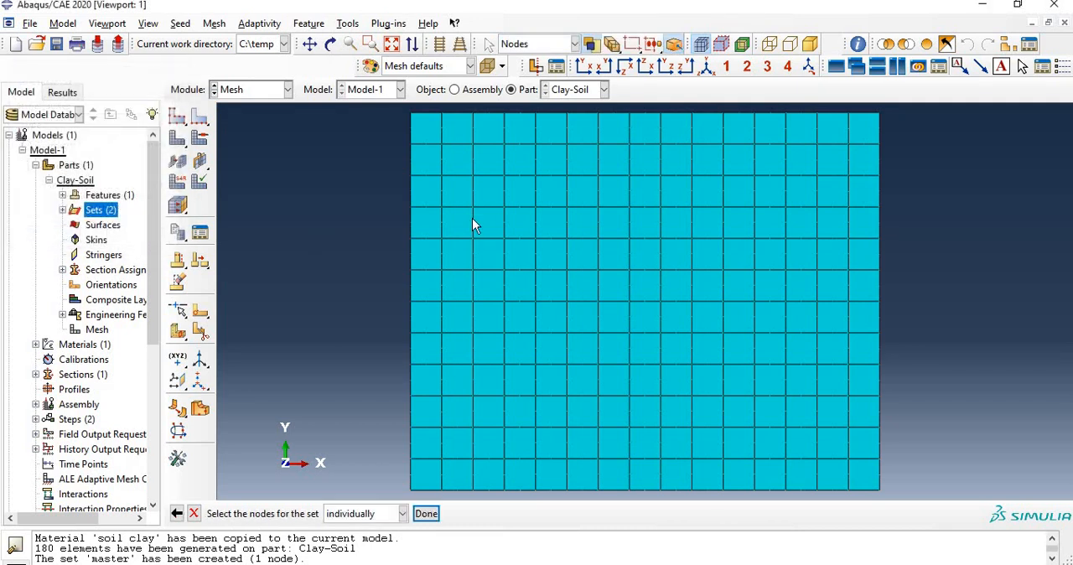
left_click_drag(420, 110, 506, 122)
left_click(428, 513)
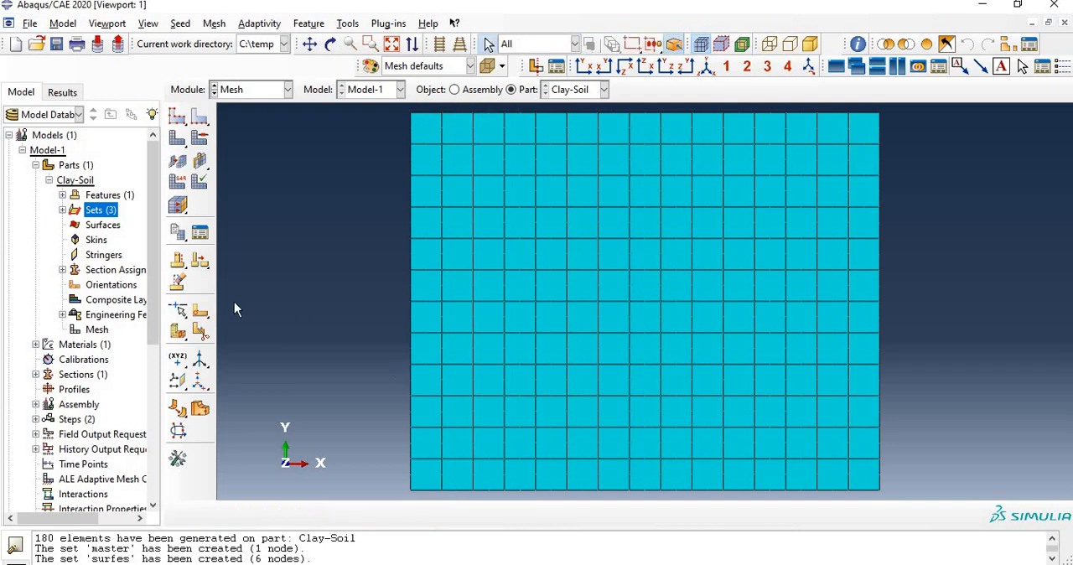
Step: Begin a new constraint of type Equation in the Interaction module
left_click(266, 90)
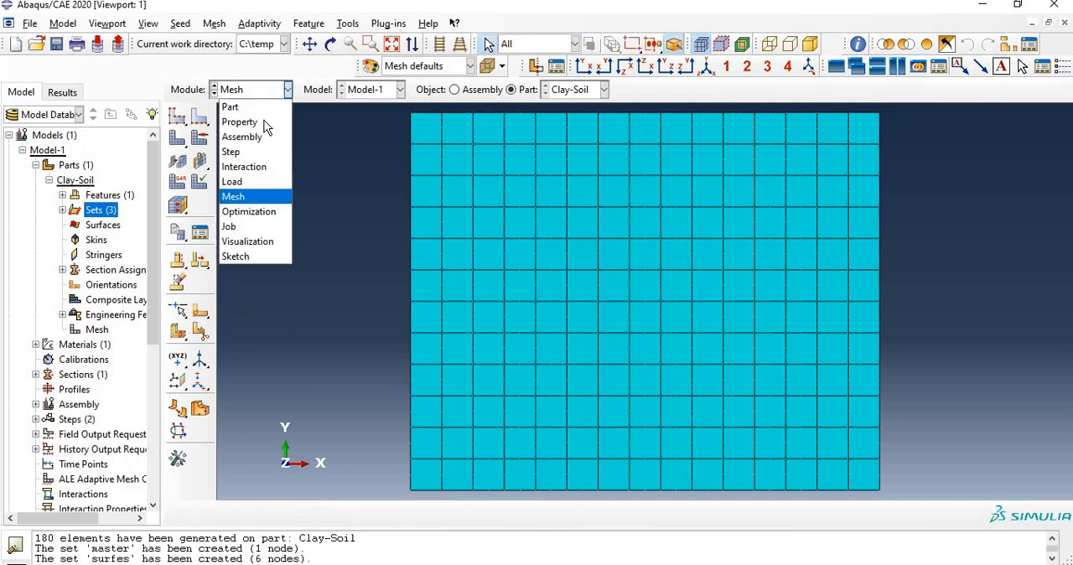
left_click(256, 166)
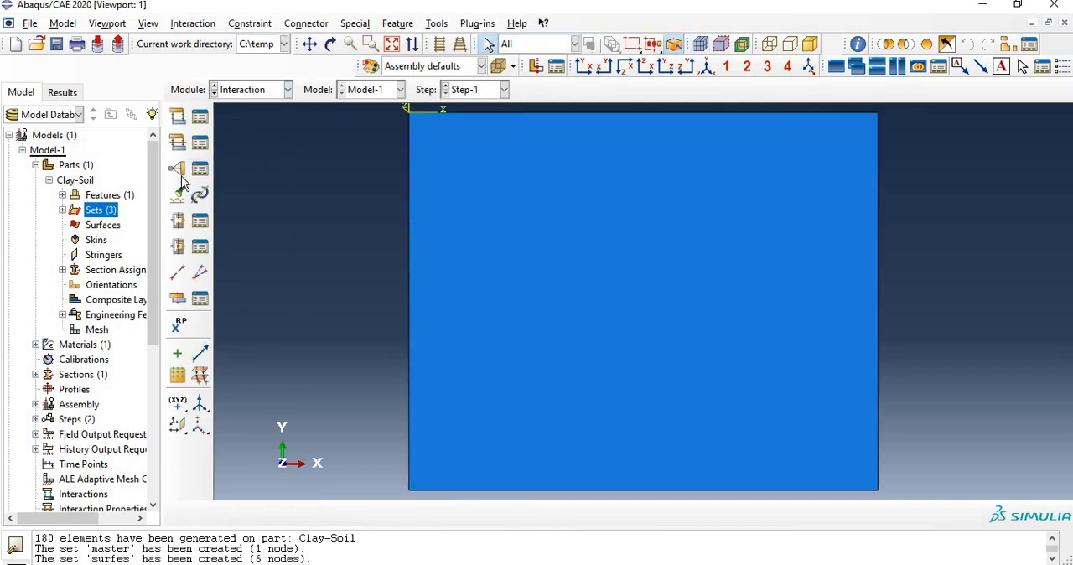
left_click(176, 168)
left_click(49, 229)
left_click(38, 217)
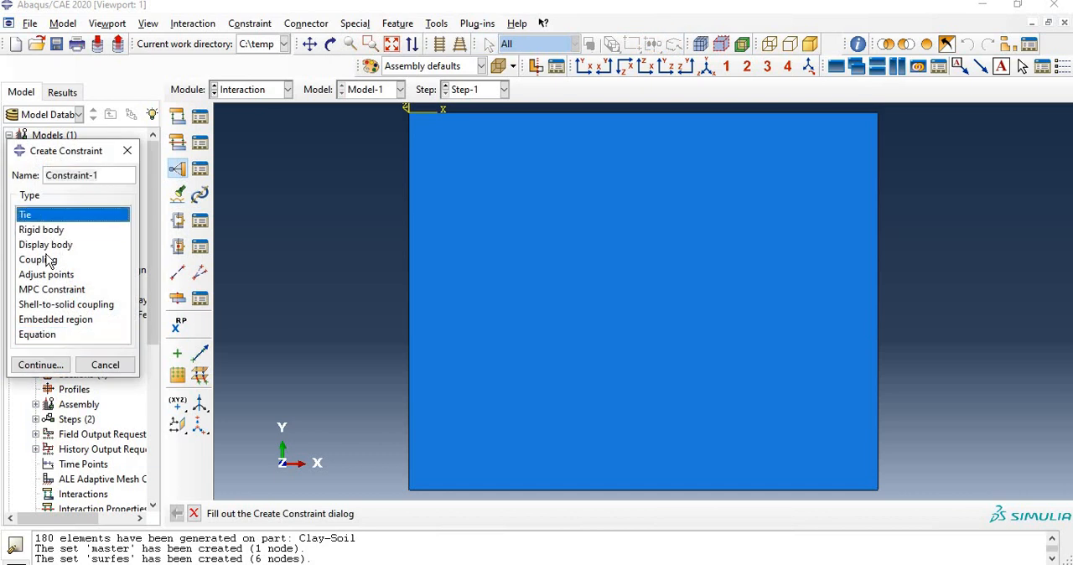
left_click(48, 259)
left_click(50, 289)
left_click(44, 319)
left_click(37, 334)
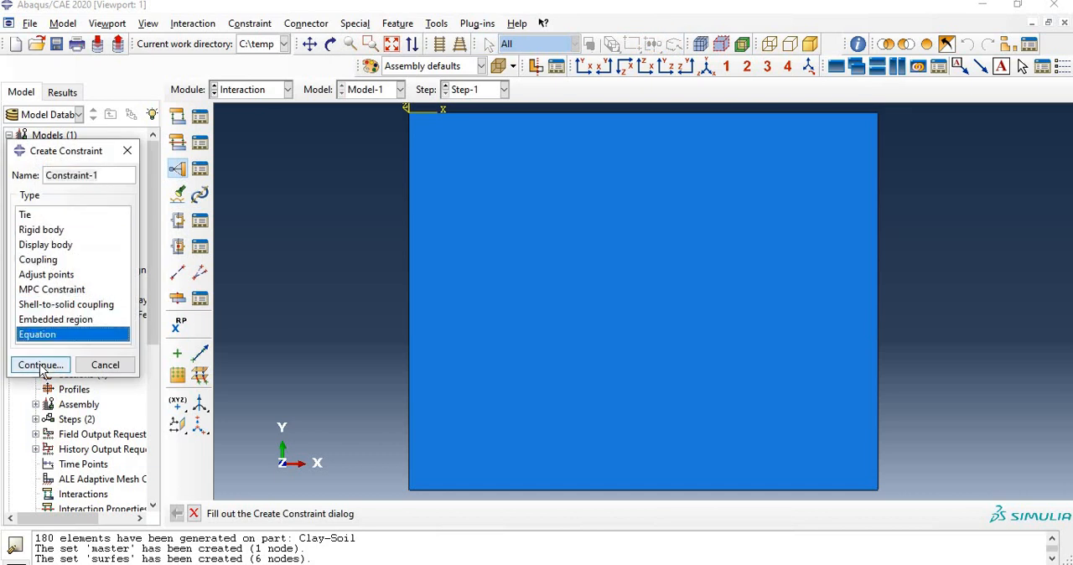
left_click(40, 365)
Step: Define the equation's first term with coefficient -1, set Clay-Soil-1.surfes and DOF 2
left_click(162, 229)
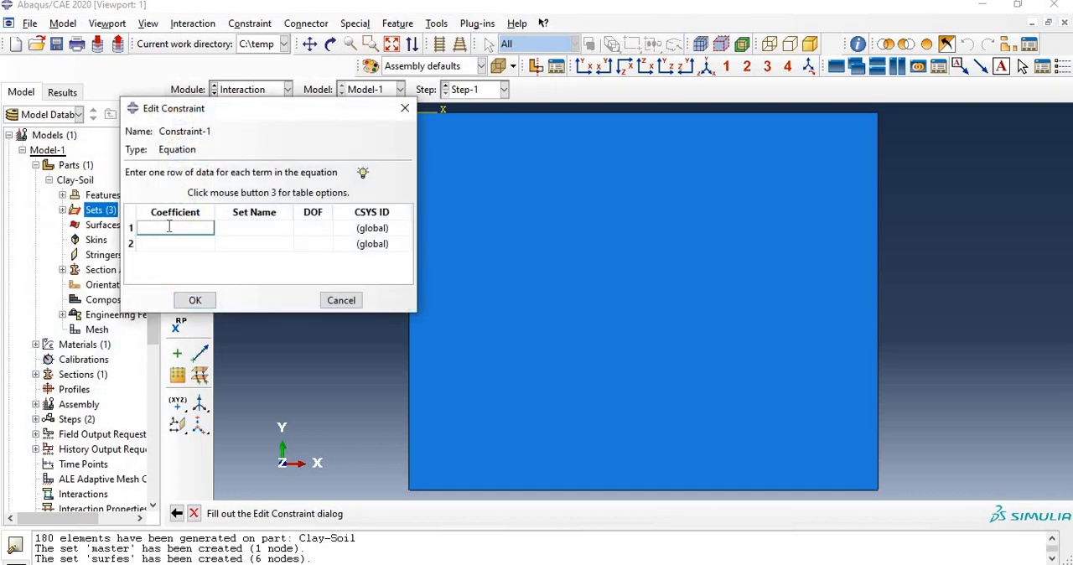
type("-1")
left_click(262, 226)
left_click(262, 226)
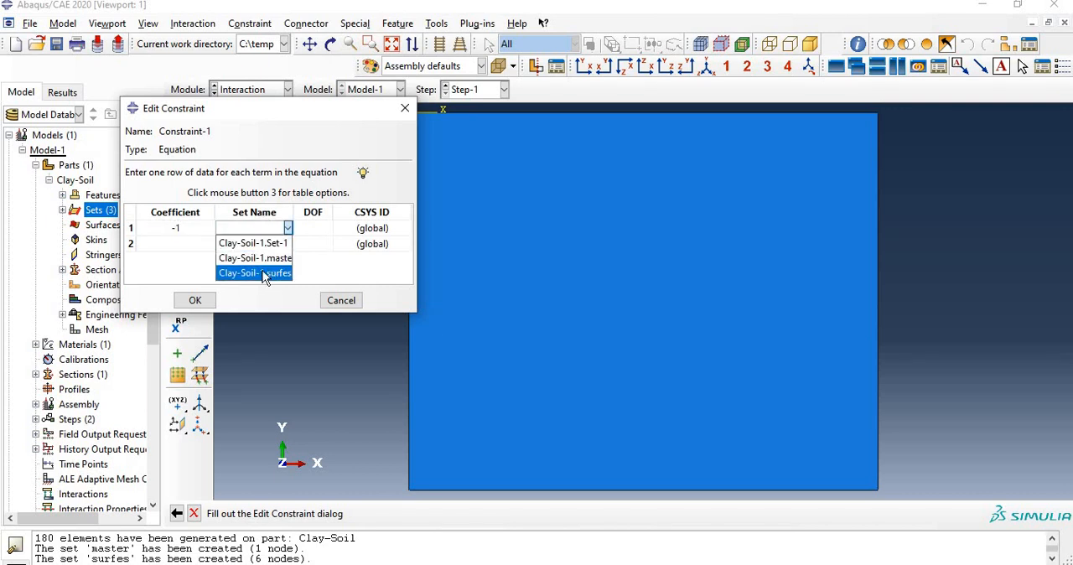
left_click(260, 274)
left_click(324, 232)
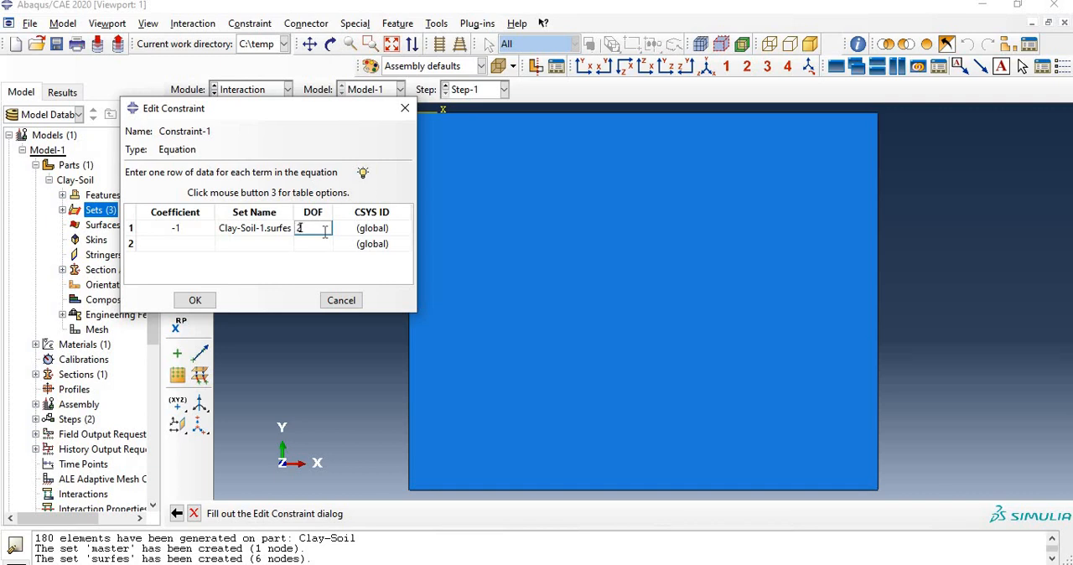
type("2")
Step: Define the equation's second term with coefficient 1, set Clay-Soil-1.master and DOF 2, and accept the constraint
left_click(313, 243)
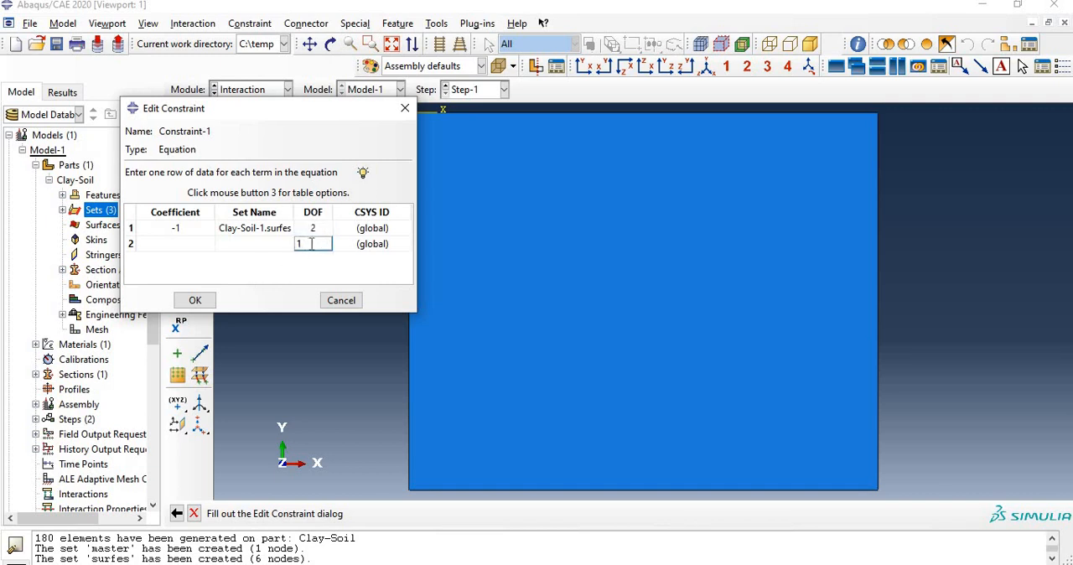
type("2")
left_click(230, 244)
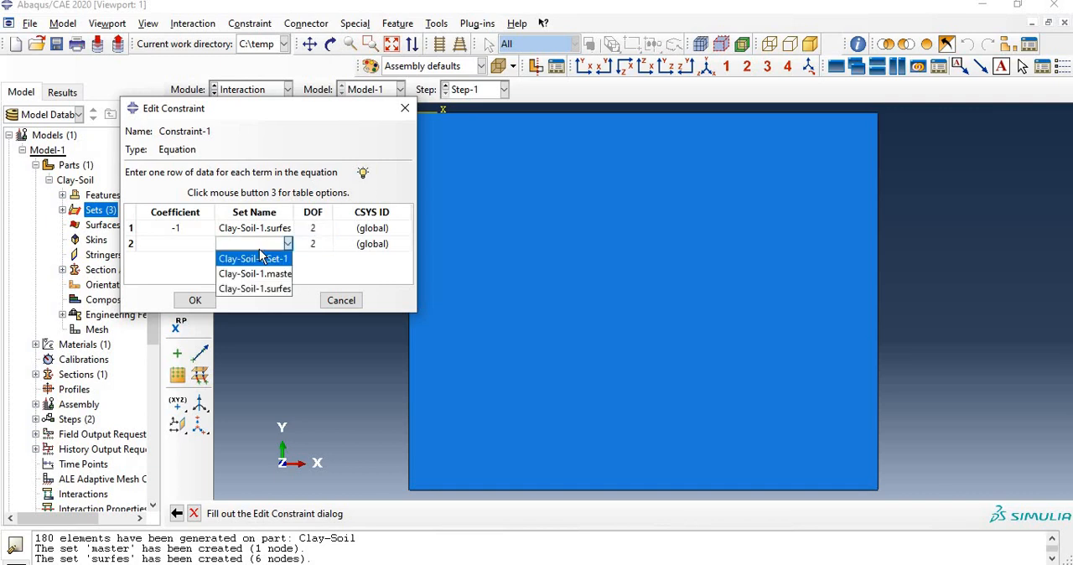
left_click(265, 274)
left_click(185, 243)
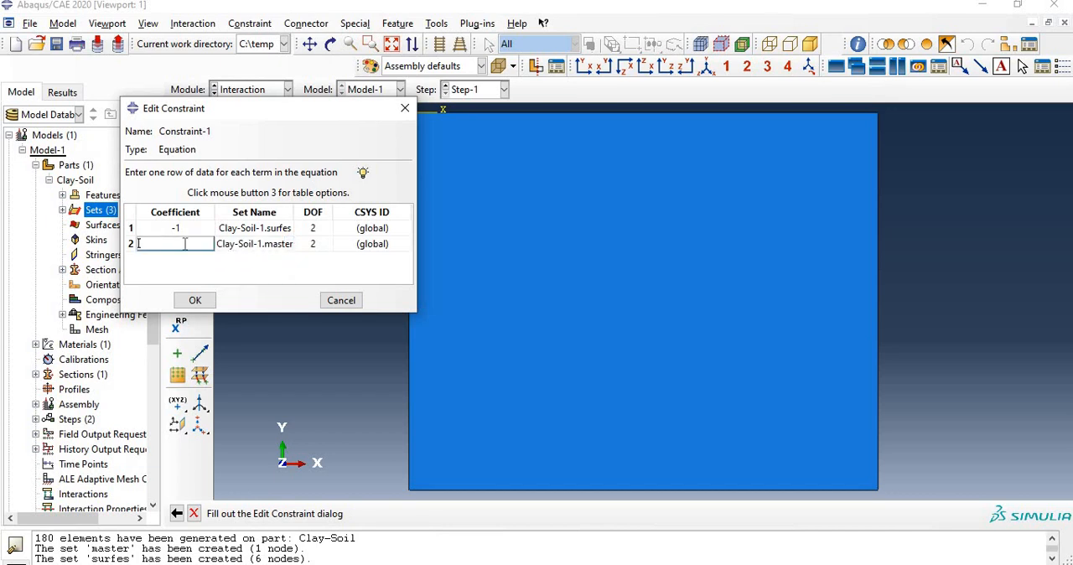
type("1")
left_click(195, 300)
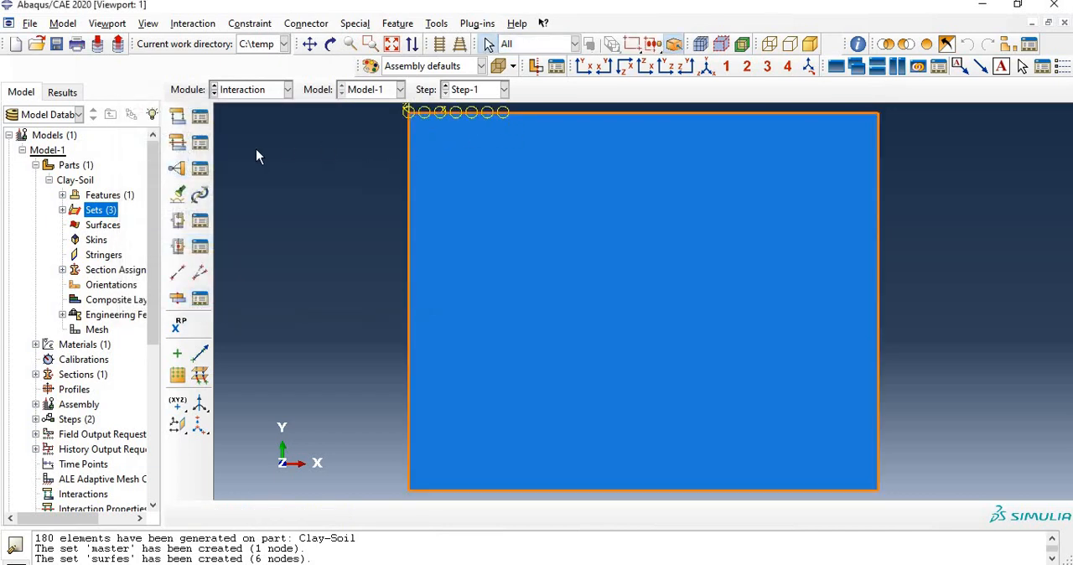
Step: In the Load module, begin a mechanical Displacement/Rotation boundary condition in Step-1
left_click(256, 90)
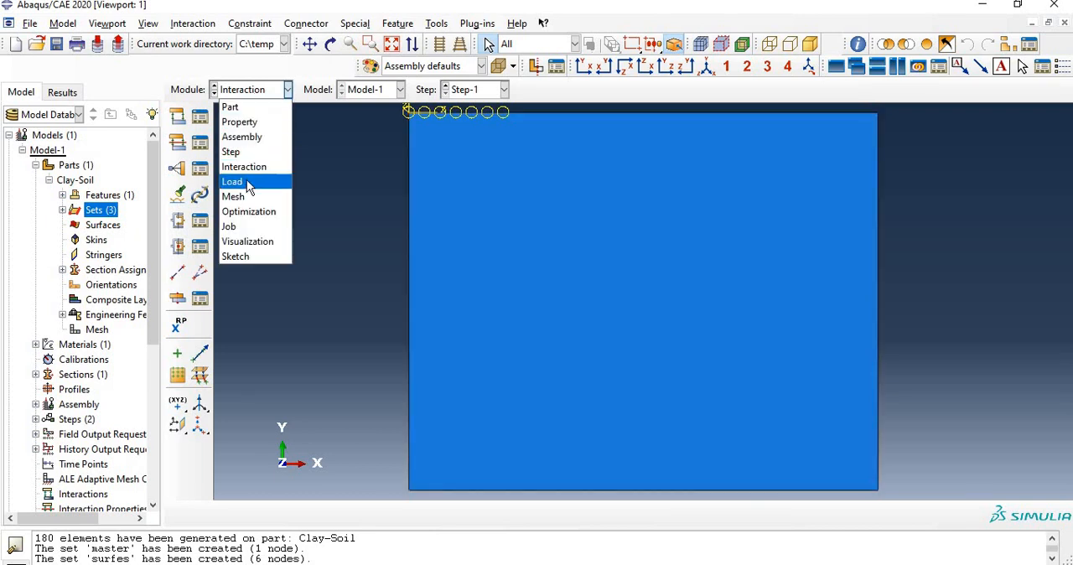
left_click(247, 179)
left_click(178, 140)
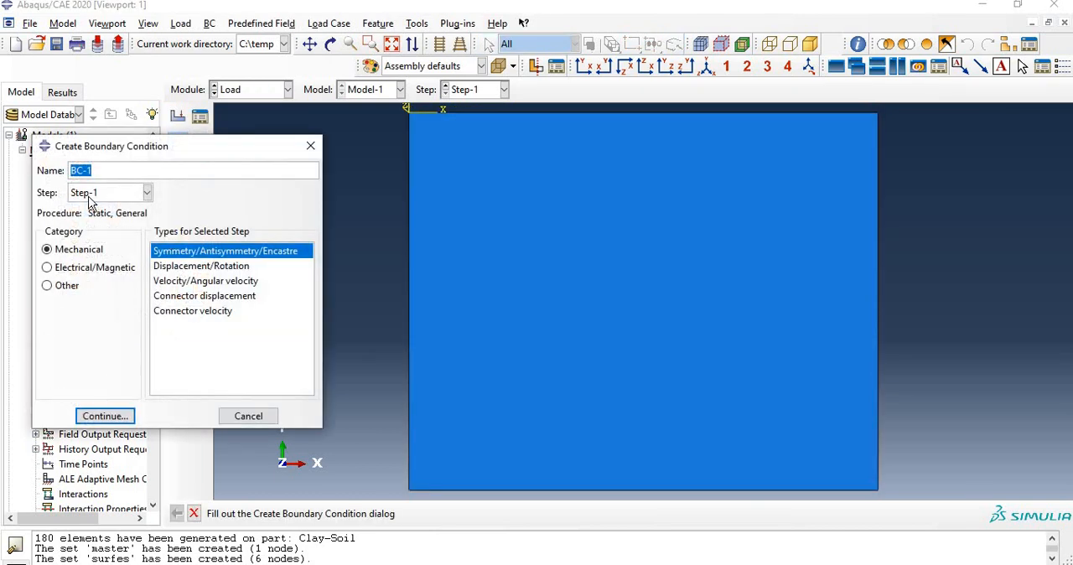
left_click(89, 195)
left_click(89, 225)
left_click(191, 268)
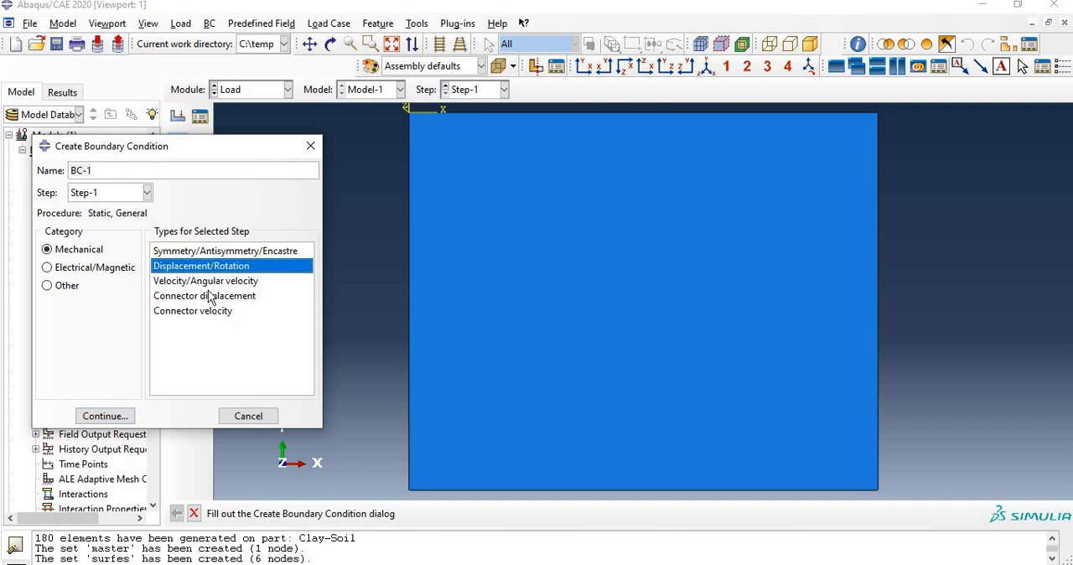
left_click(108, 422)
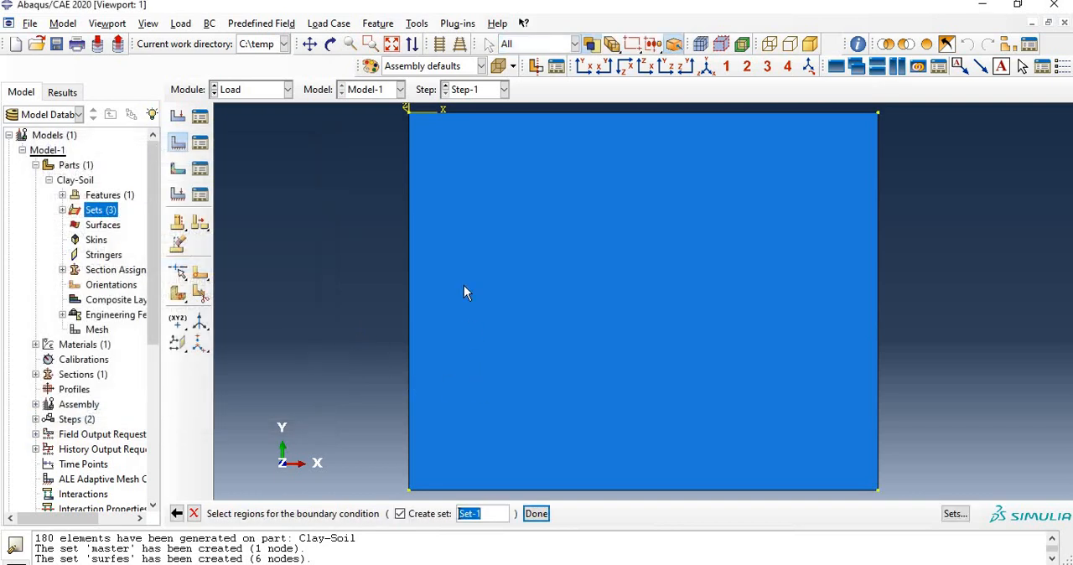
Step: Apply the displacement boundary condition to set Clay-Soil-1.master with U2 set to -1
left_click(468, 235)
left_click(955, 513)
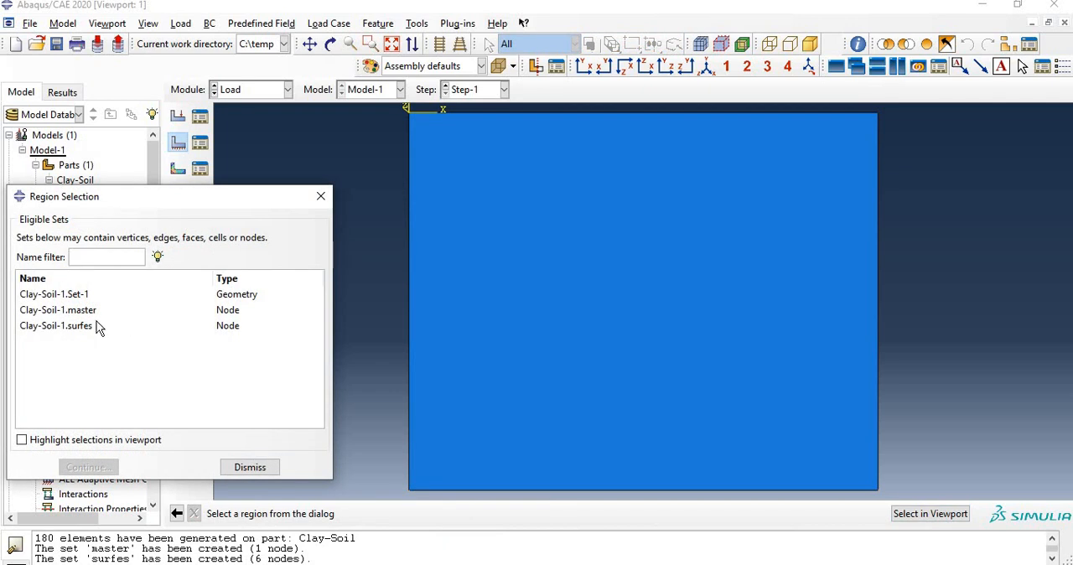
left_click(89, 312)
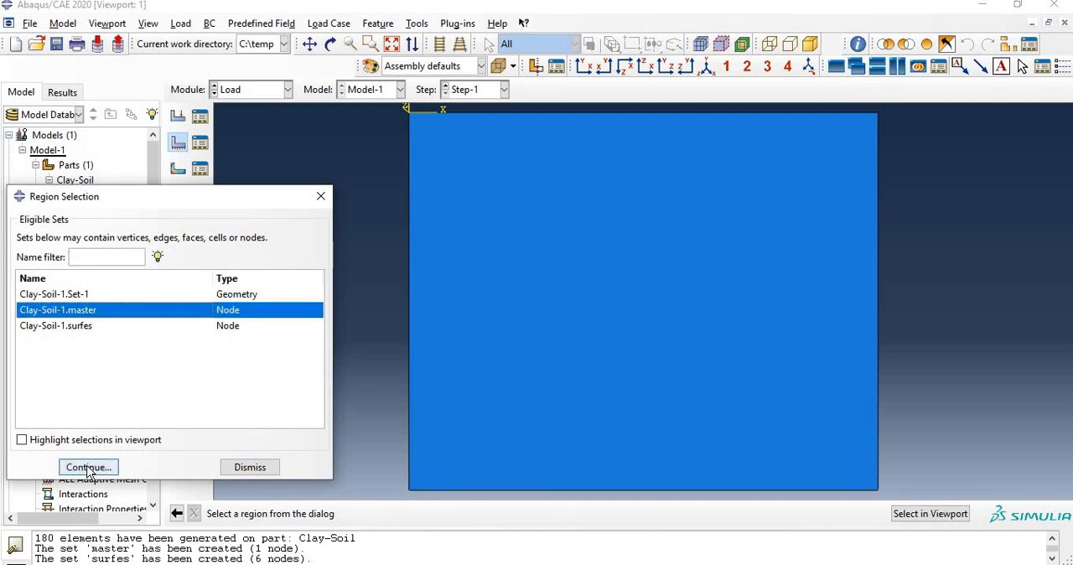
left_click(89, 469)
left_click(57, 248)
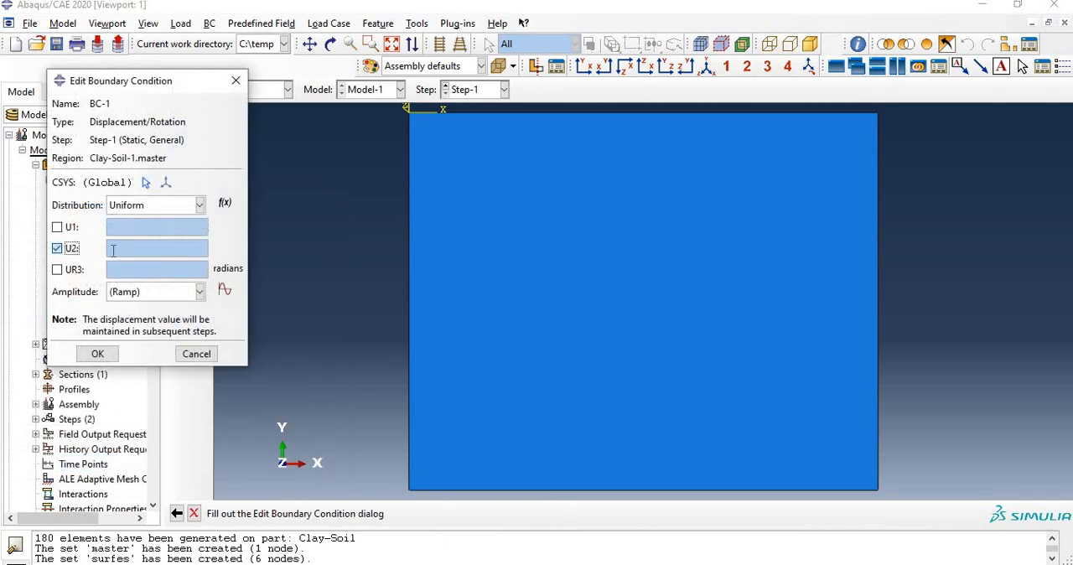
left_click(98, 353)
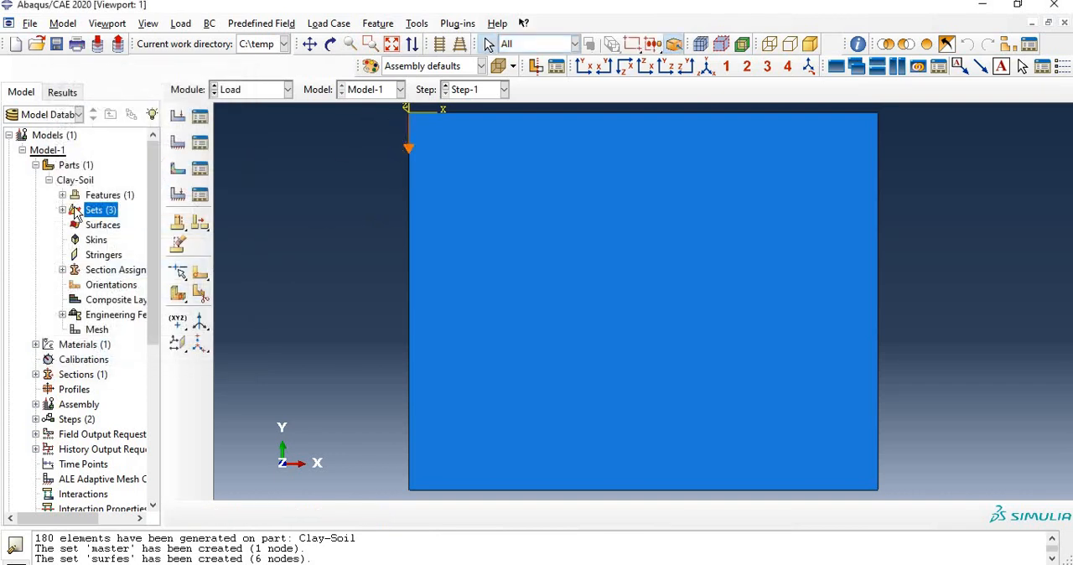
Step: Create a Displacement/Rotation boundary condition in Step-1 on set Clay-Soil-1.surfes with U1 fixed at 0
left_click(177, 143)
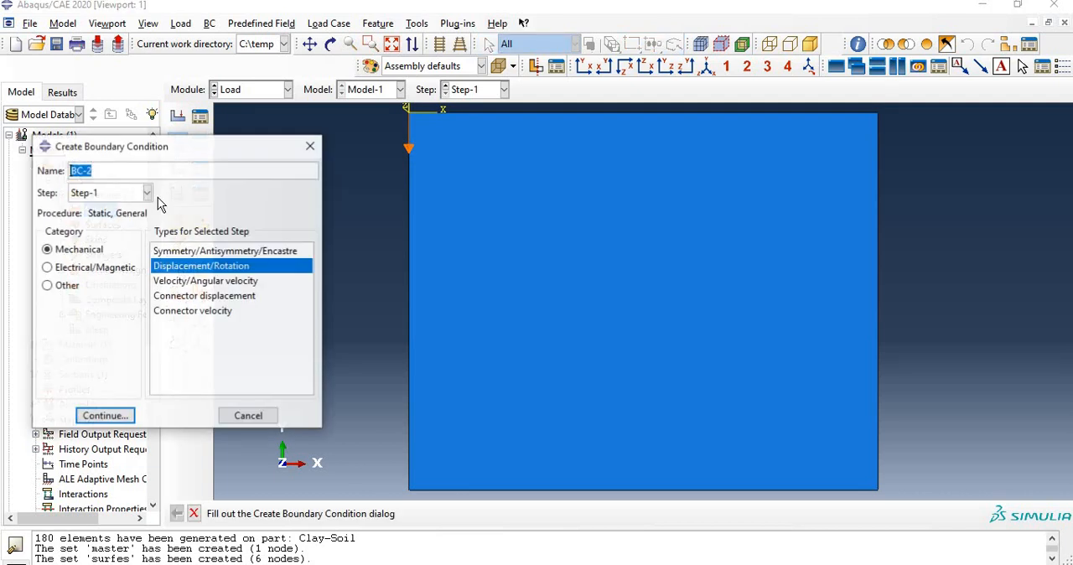
left_click(109, 416)
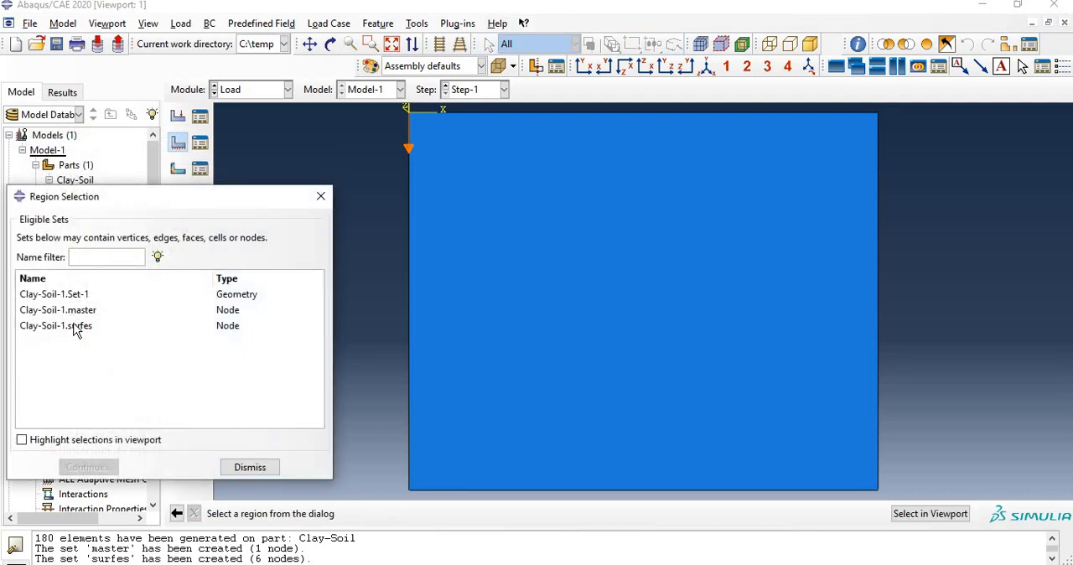
left_click(74, 326)
left_click(87, 466)
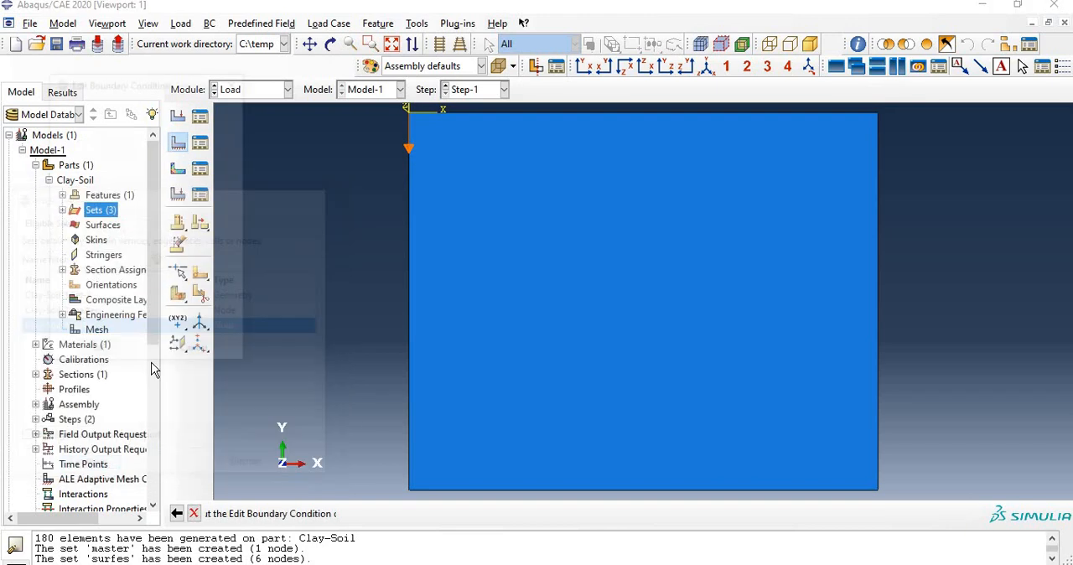
left_click(56, 226)
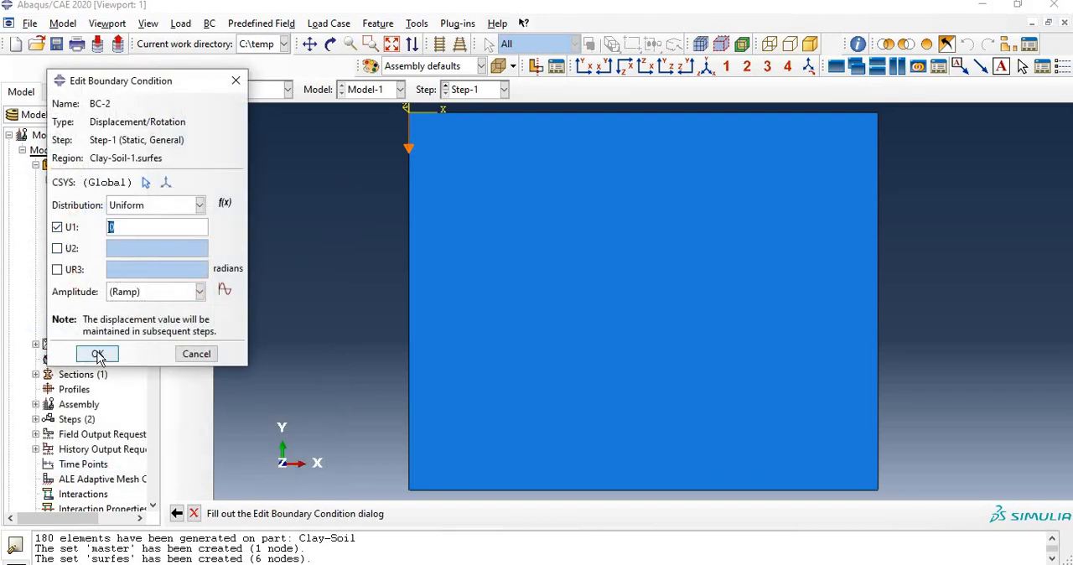
left_click(97, 354)
Step: Create a Displacement/Rotation boundary condition in Step-1 on the soil block's bottom edge with U1 and U2 fixed at 0
left_click(176, 144)
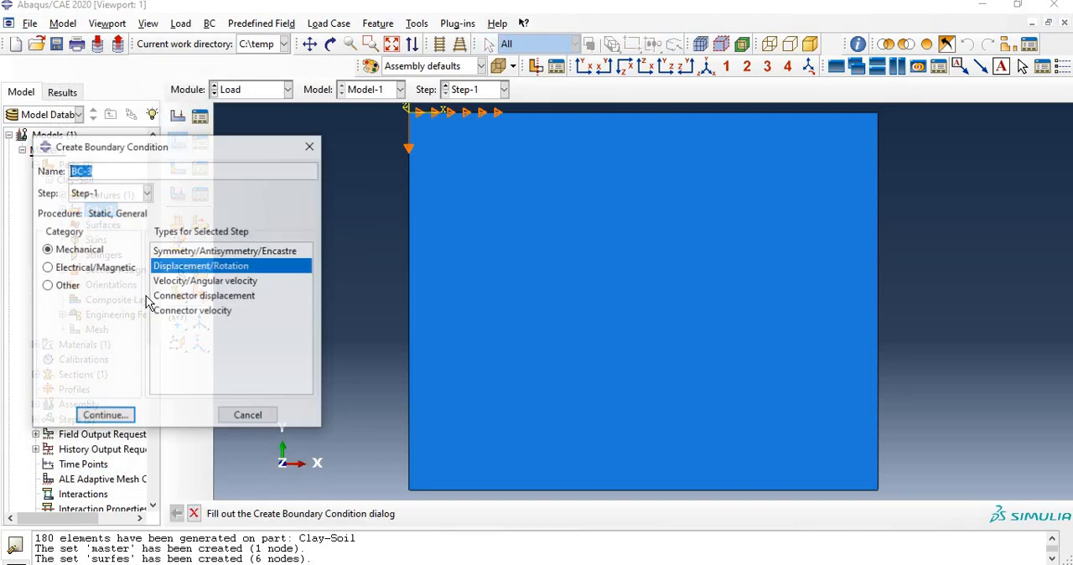
left_click(77, 414)
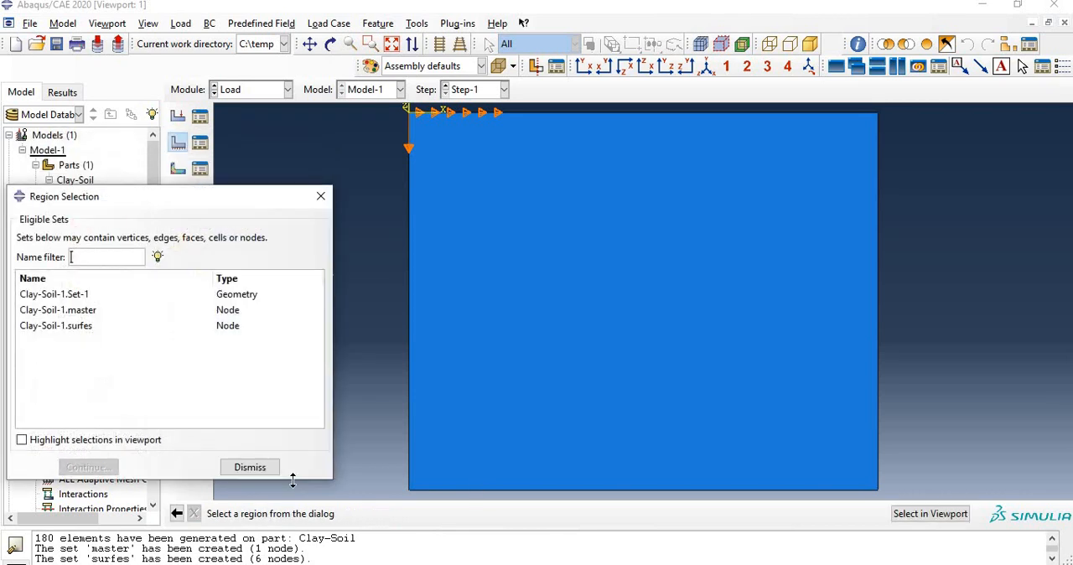
left_click(250, 467)
left_click(508, 491)
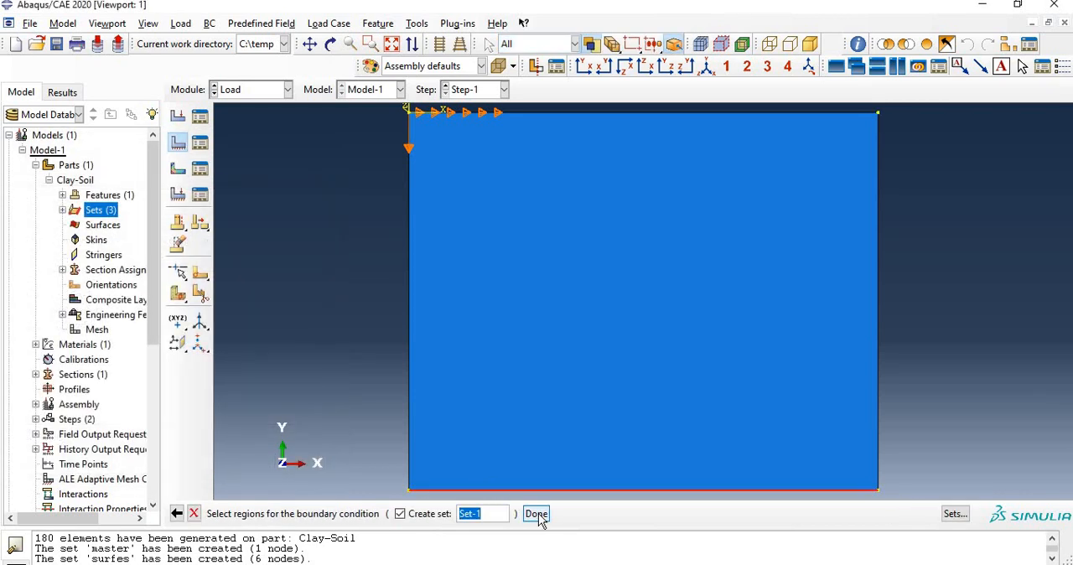
left_click(536, 514)
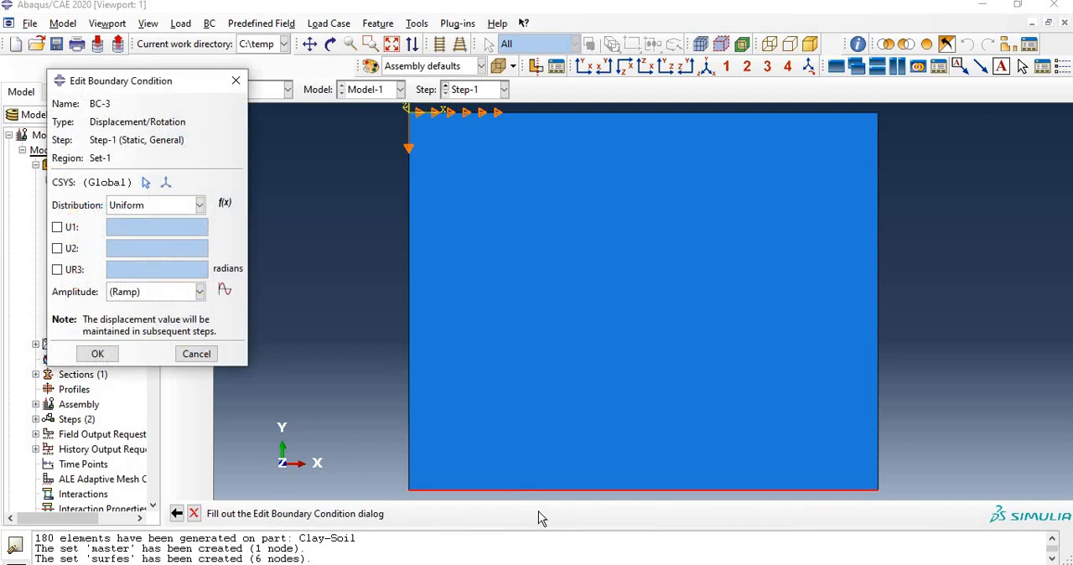
left_click(72, 249)
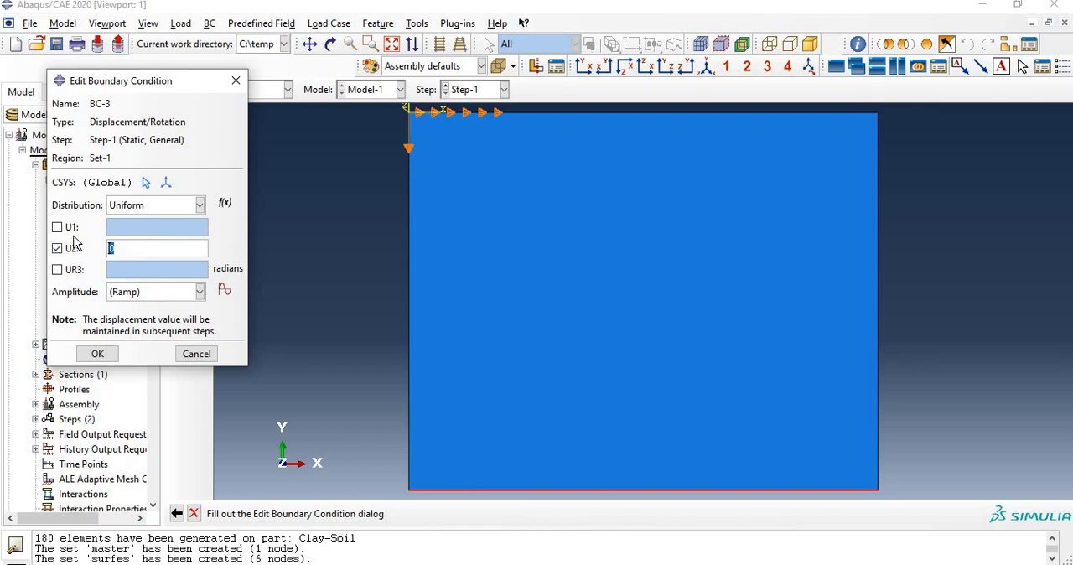
left_click(57, 227)
left_click(98, 354)
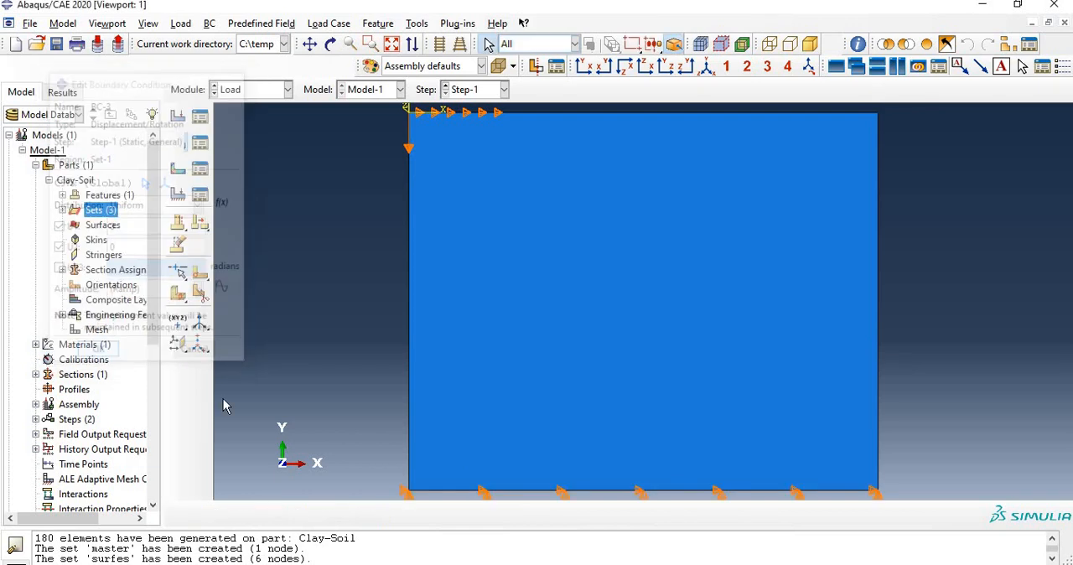
Step: Create a Displacement/Rotation boundary condition in Step-1 on the soil block's right edge with U1 fixed at 0
left_click(177, 140)
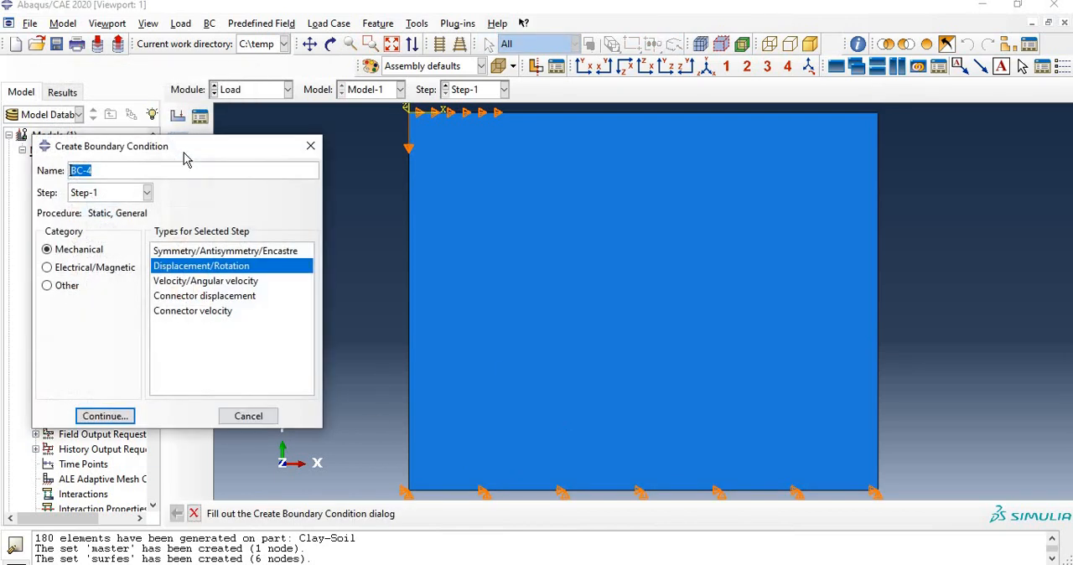
left_click(116, 422)
left_click(877, 315)
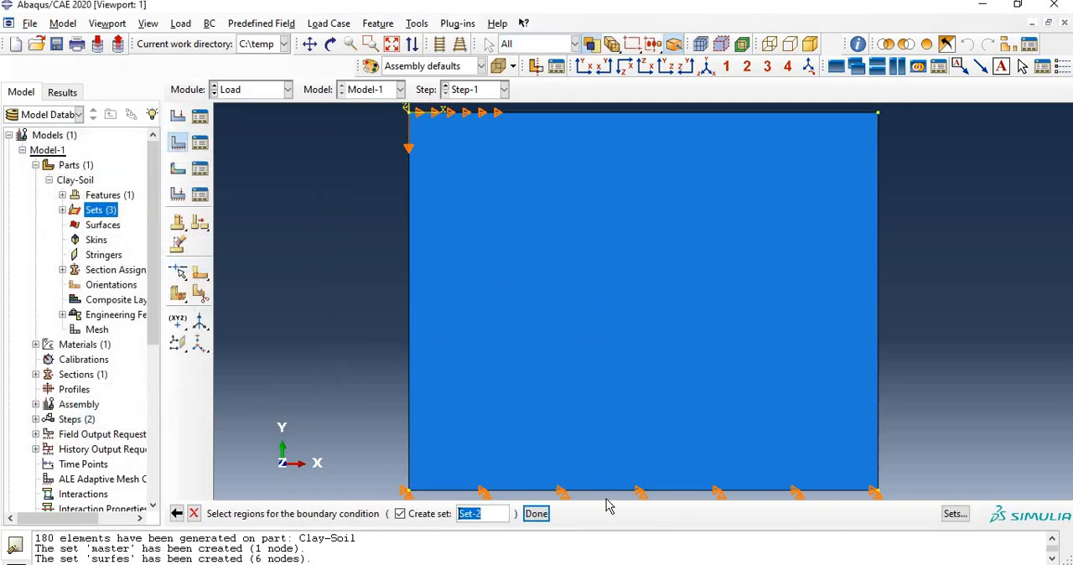
left_click(536, 514)
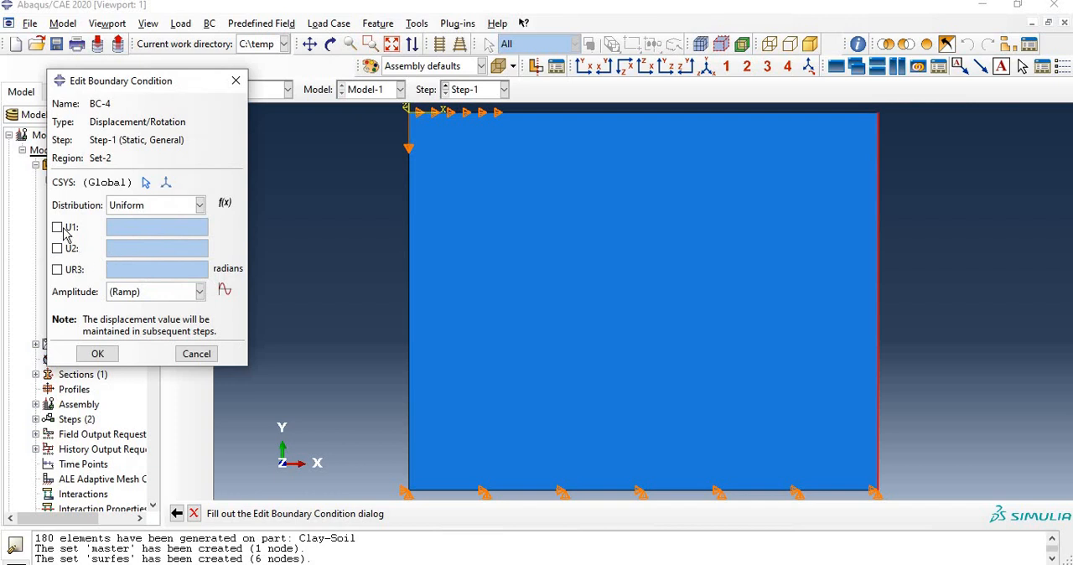
left_click(57, 228)
left_click(98, 353)
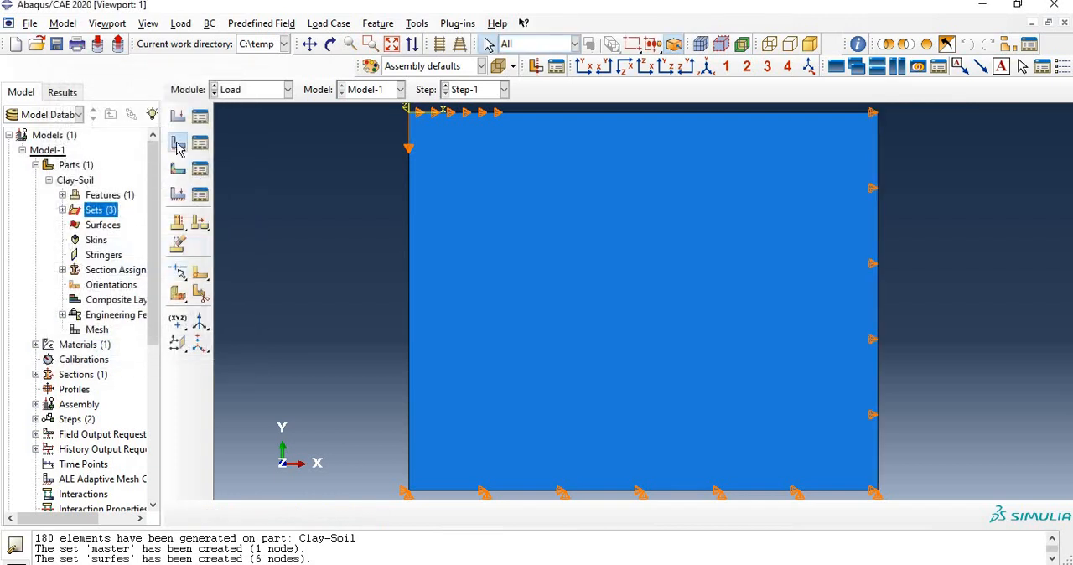
Step: Create a Symmetry/Antisymmetry/Encastre boundary condition in Step-1 on the soil block's left edge with the XSYMM option
left_click(178, 146)
left_click(180, 251)
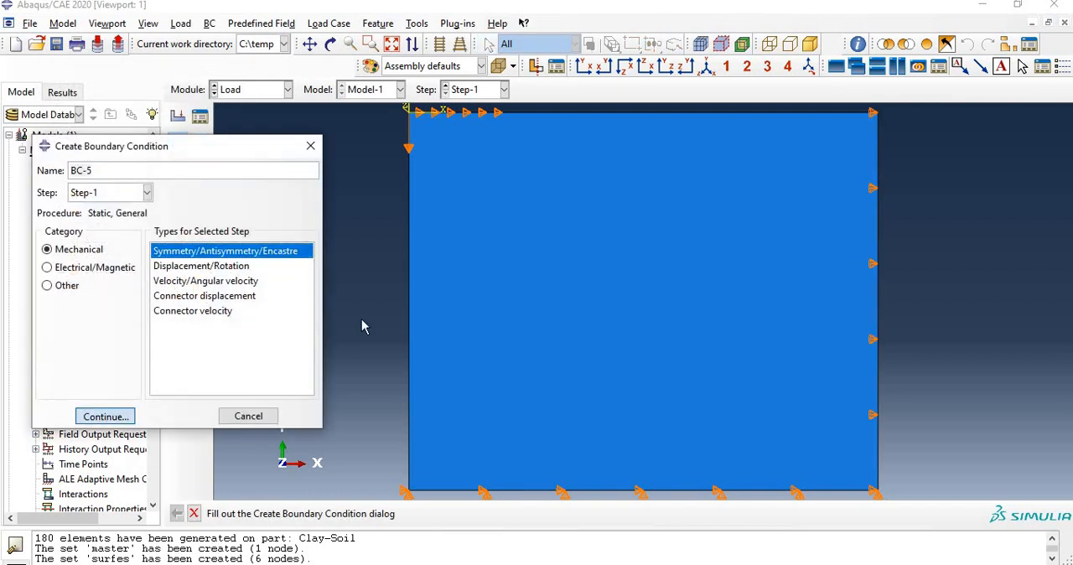
left_click(93, 416)
left_click(410, 293)
left_click(543, 517)
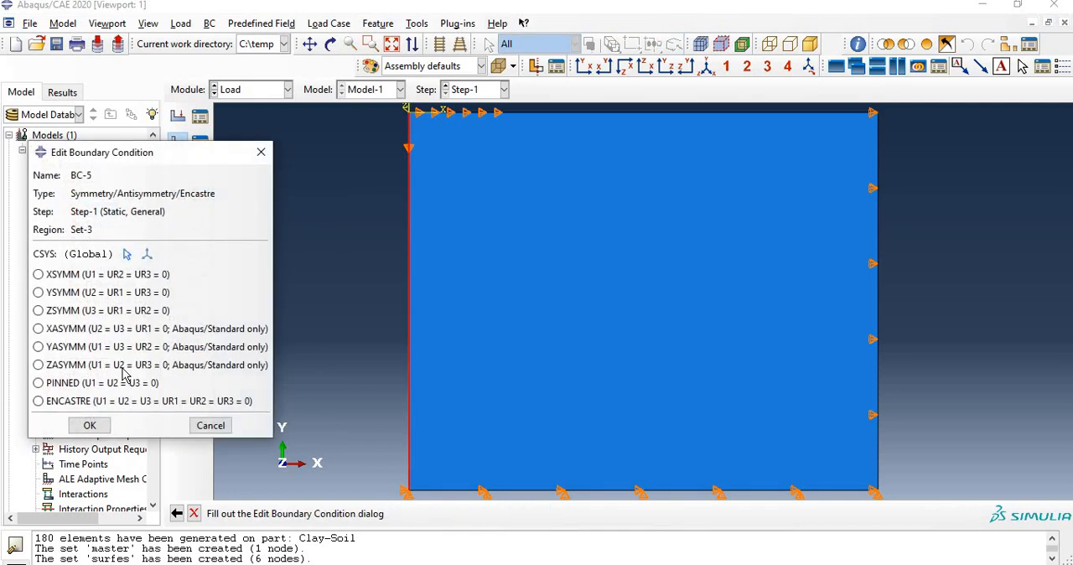
left_click(77, 274)
left_click(84, 425)
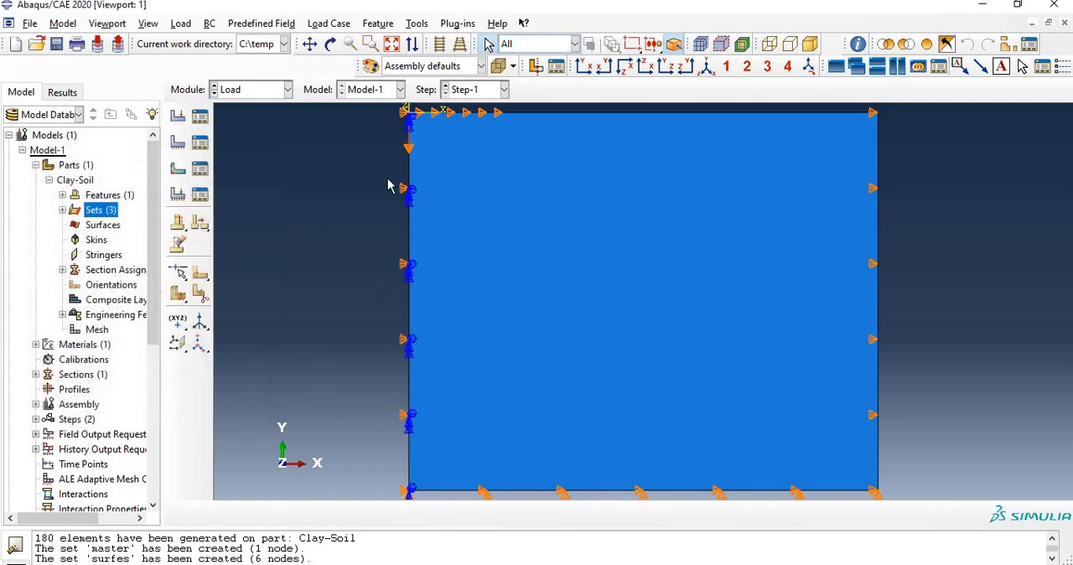
Step: Save the model database as soil in the temp directory
left_click(56, 43)
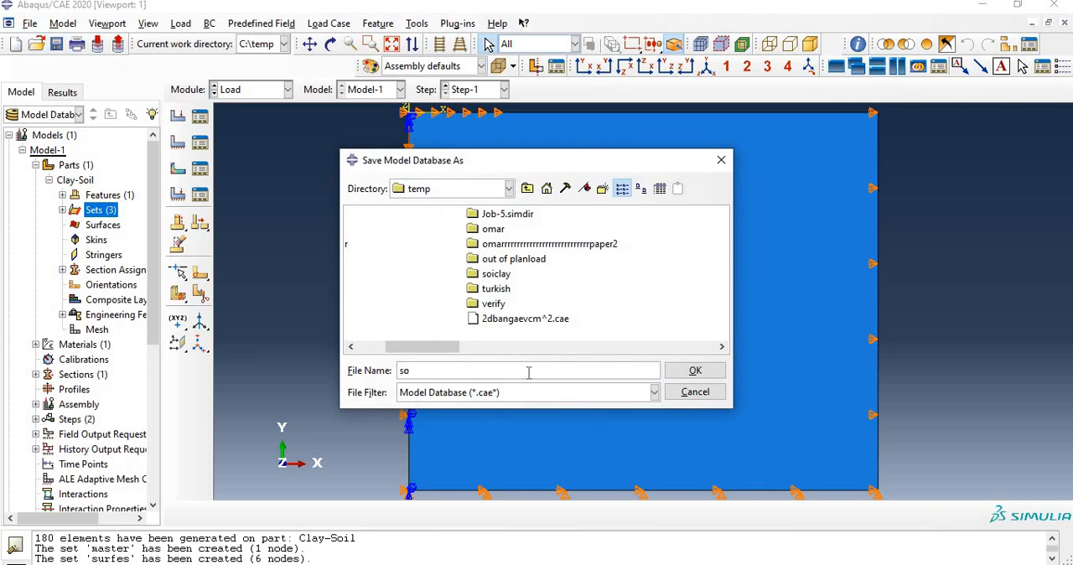
type("soil")
left_click(692, 371)
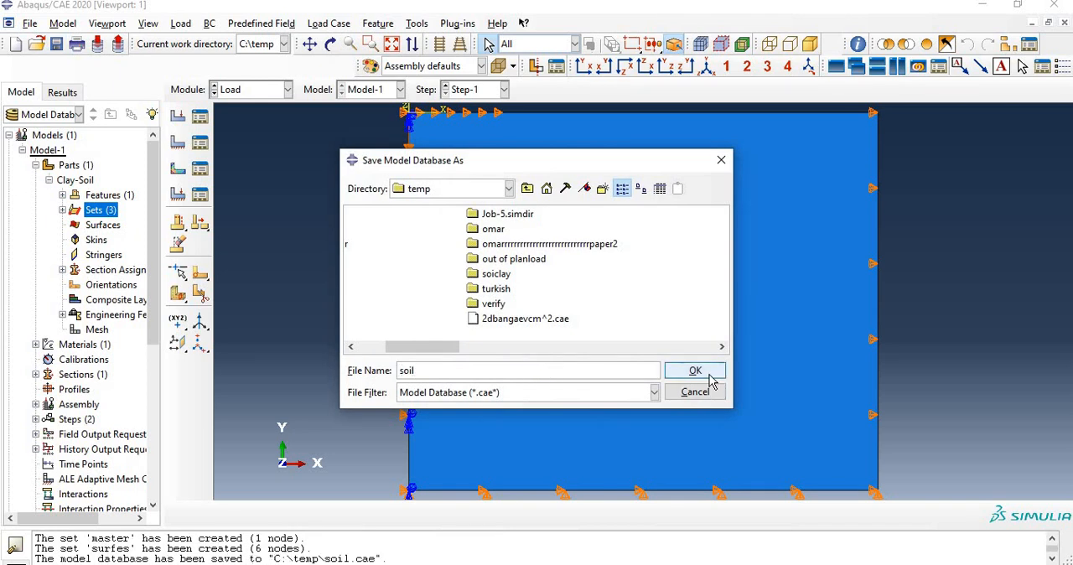
Step: Review the finished model in the Mesh, Property, Assembly, Step, Interaction and Load modules
scroll(581, 277, "down", 2)
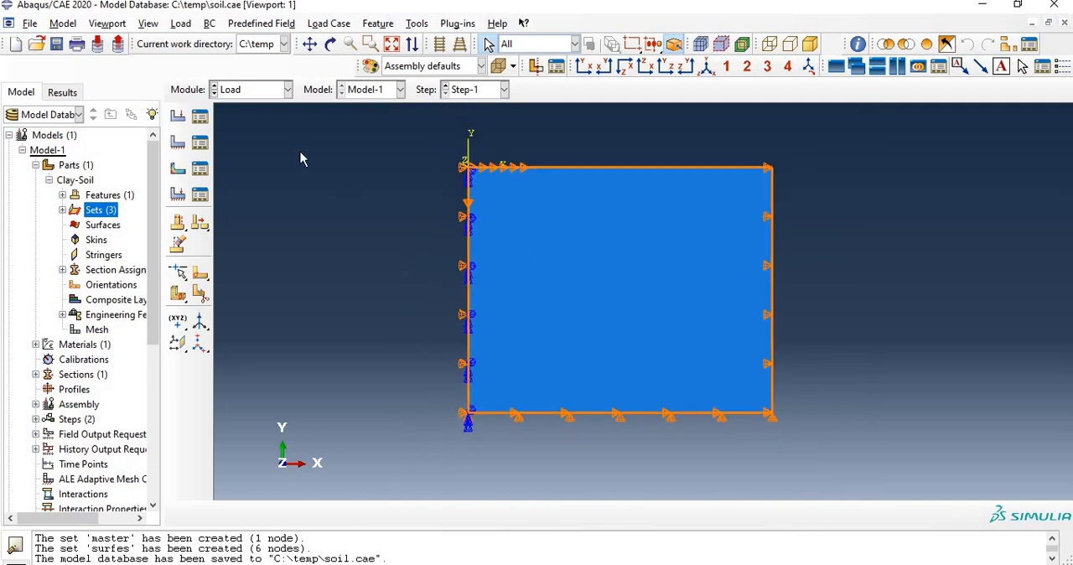
left_click(258, 90)
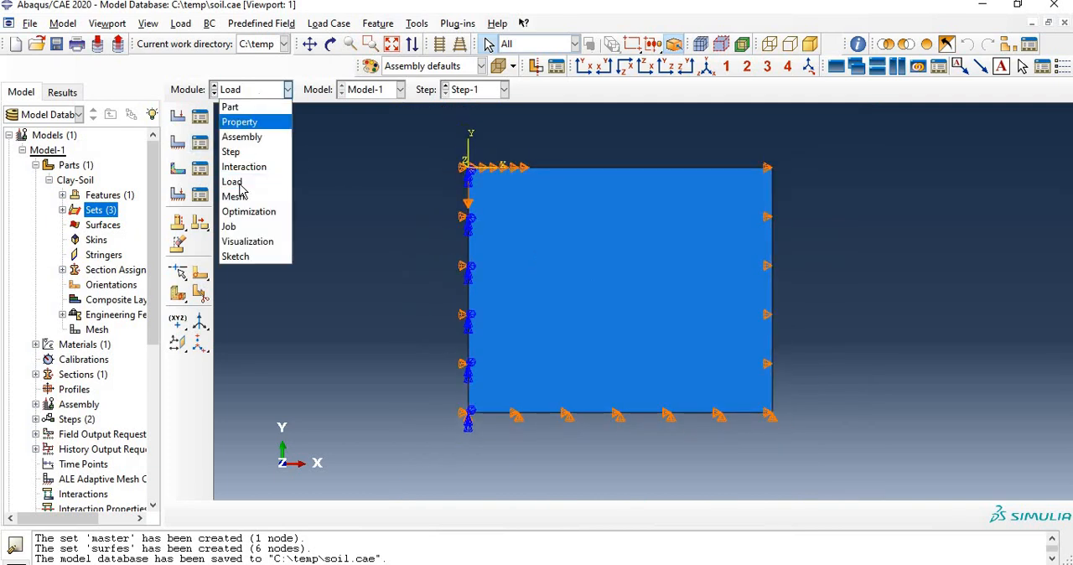
left_click(241, 197)
left_click(261, 89)
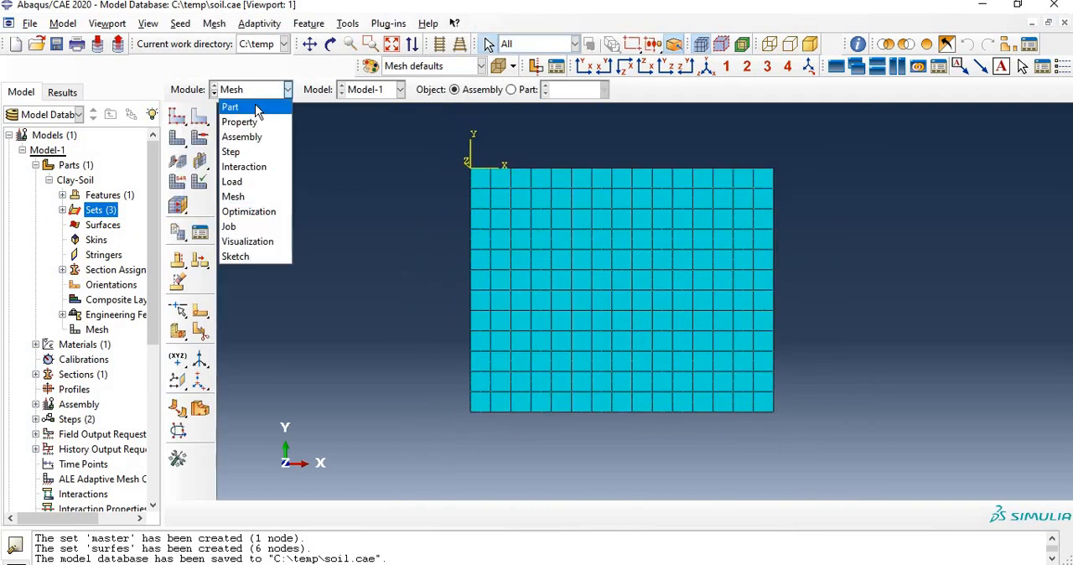
left_click(255, 106)
left_click(256, 96)
left_click(249, 123)
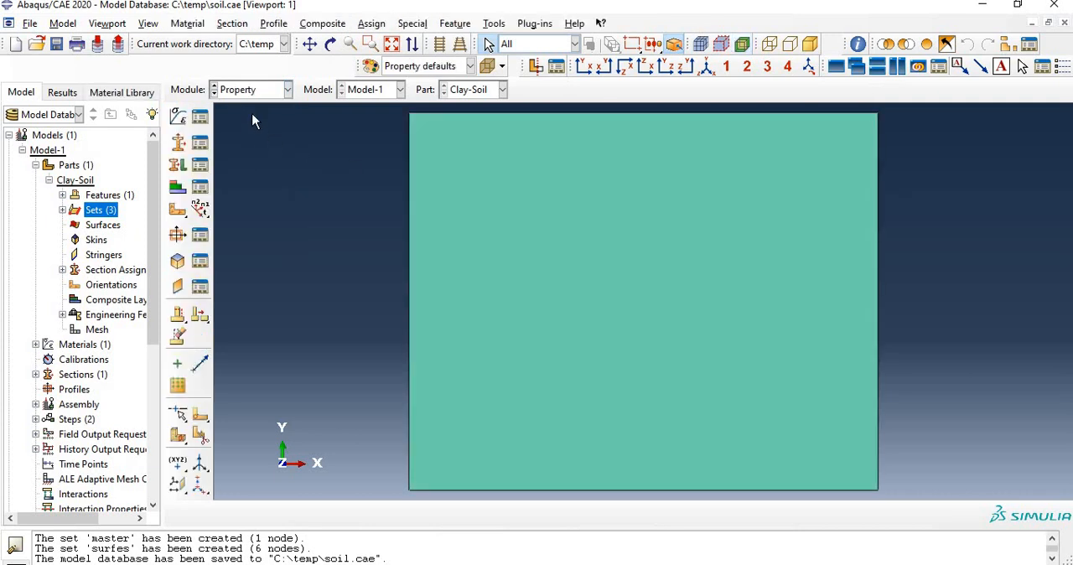
left_click(252, 90)
left_click(242, 136)
left_click(244, 89)
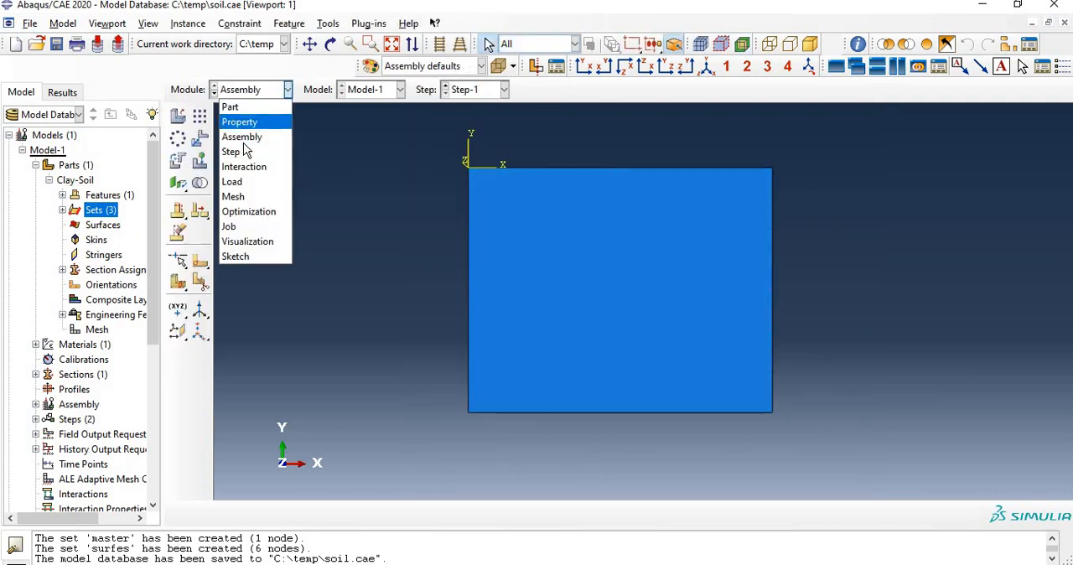
left_click(250, 154)
left_click(252, 90)
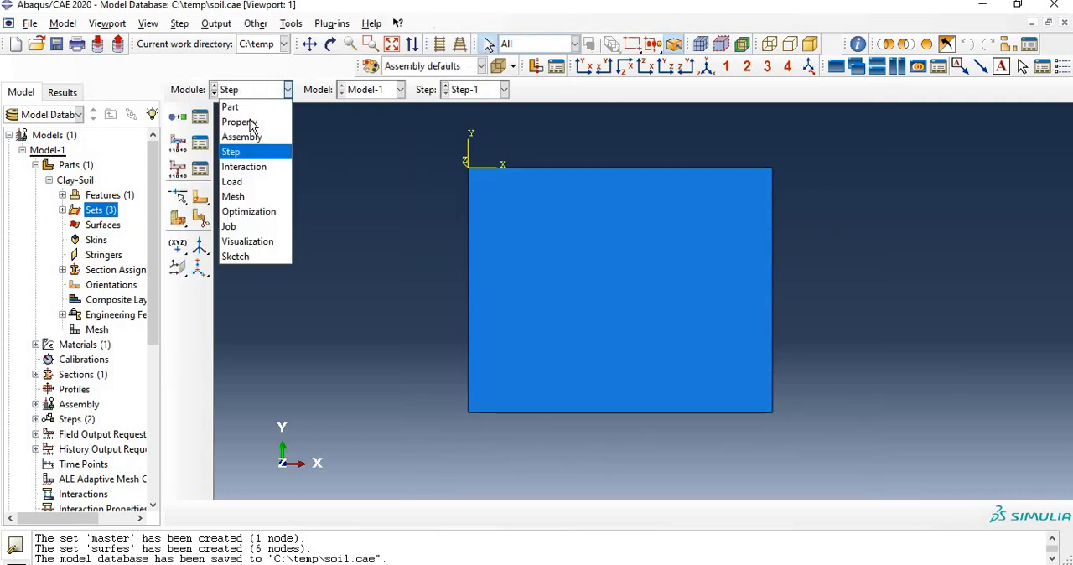
left_click(246, 167)
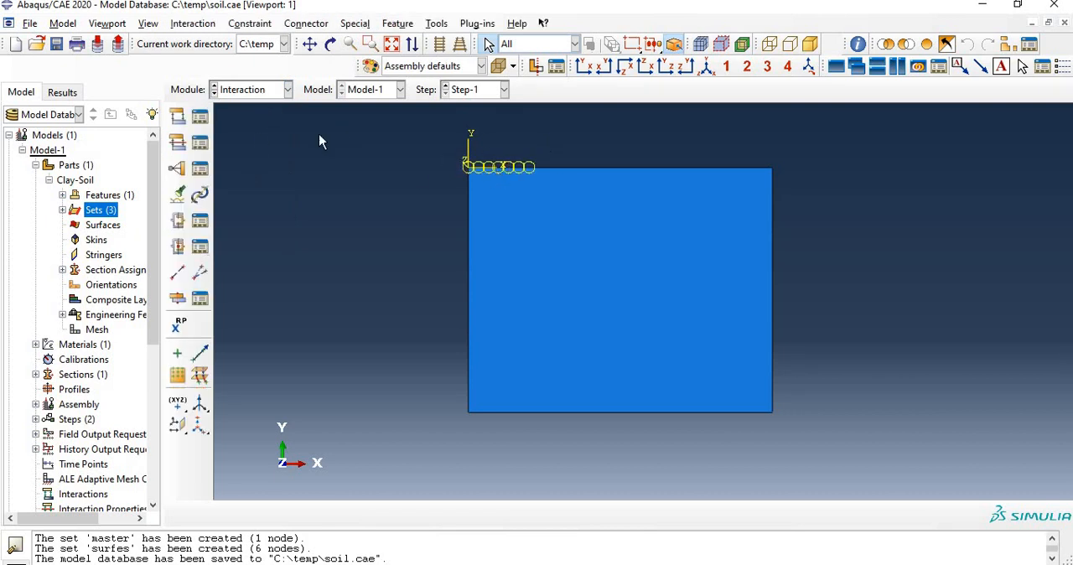
left_click(252, 90)
left_click(246, 196)
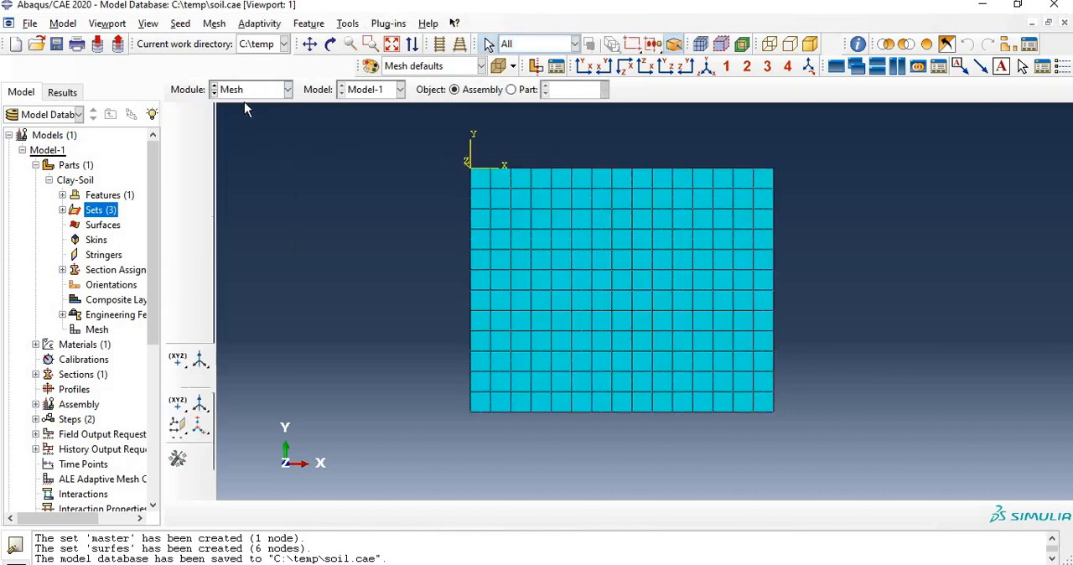
left_click(241, 91)
left_click(246, 181)
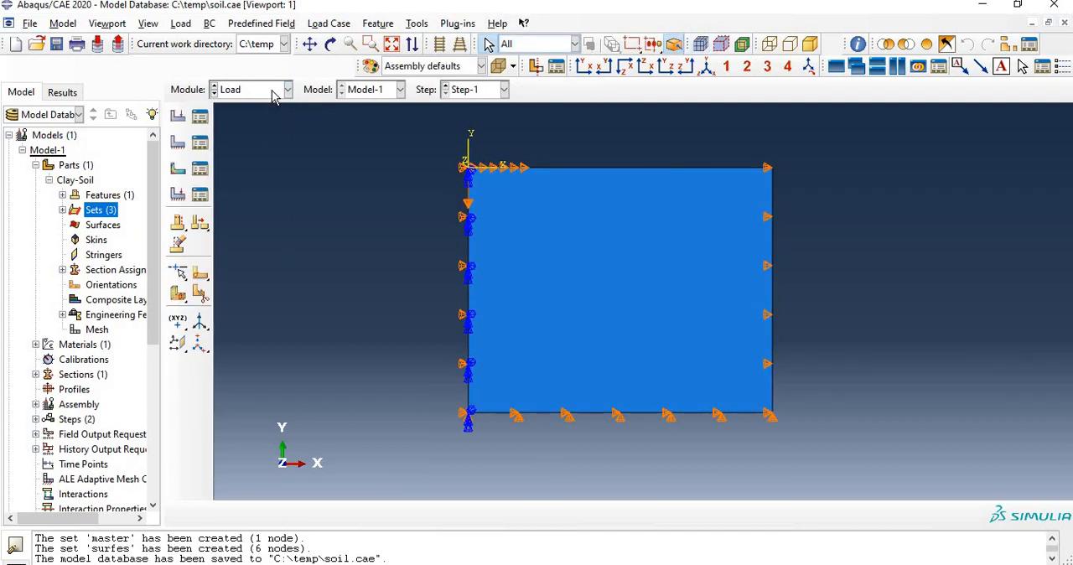
Step: Create a full analysis job named soilcaly for Model-1 and submit it for analysis
left_click(252, 90)
left_click(246, 227)
left_click(199, 116)
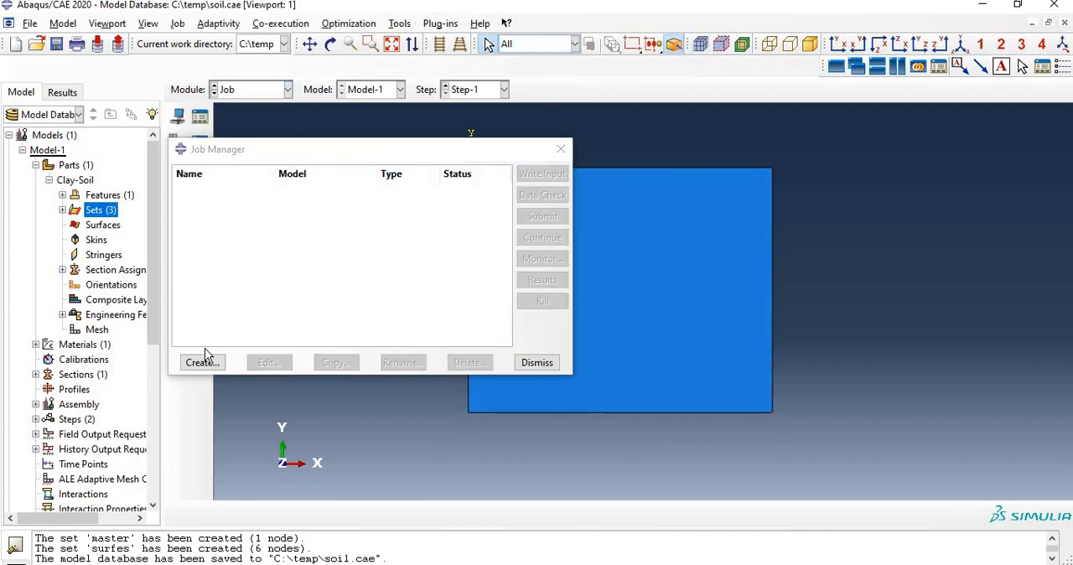
left_click(206, 369)
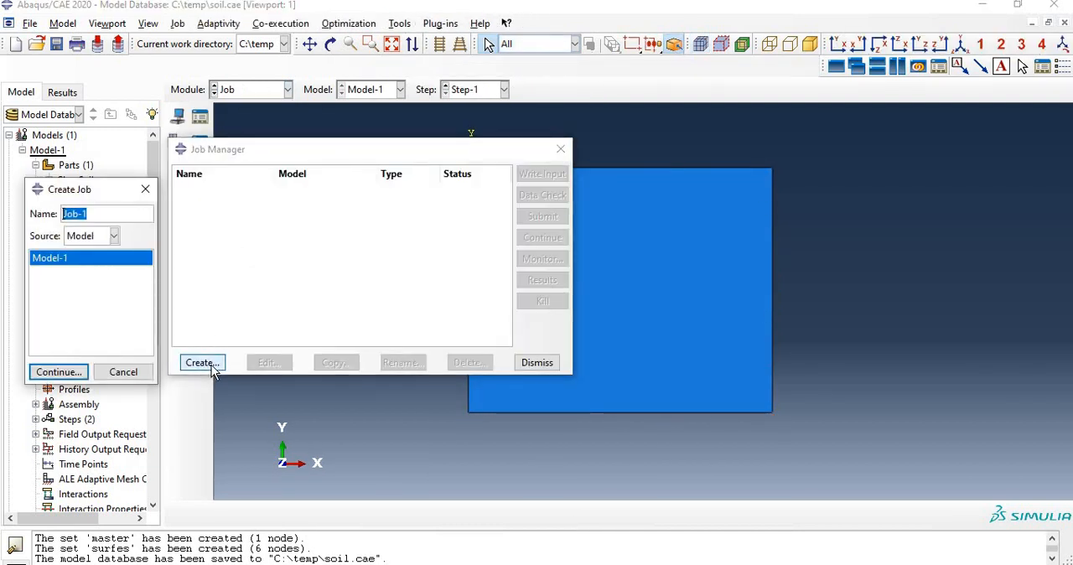
type("so")
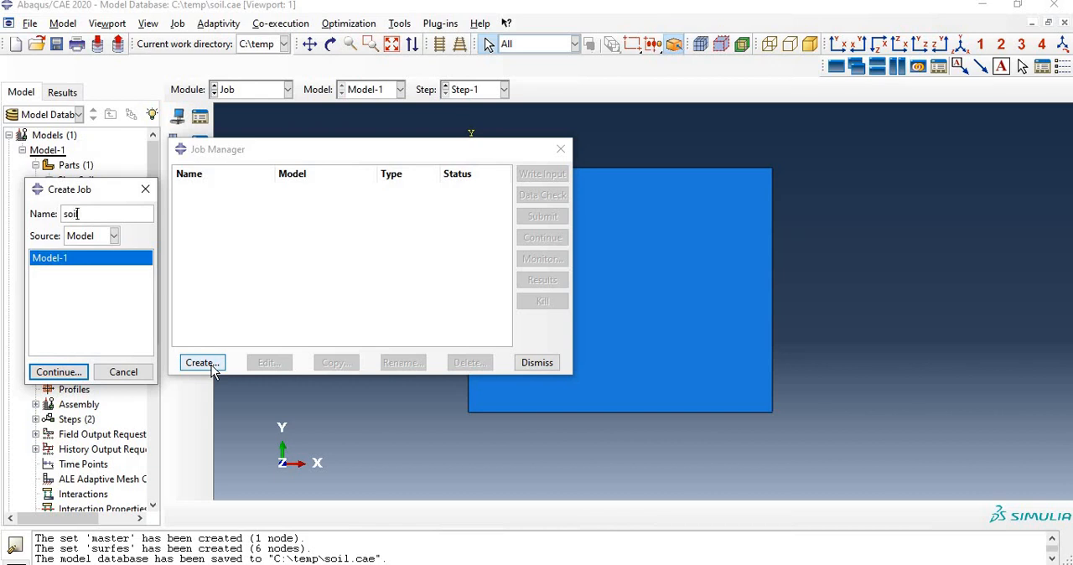
type("ilcaly")
left_click(67, 372)
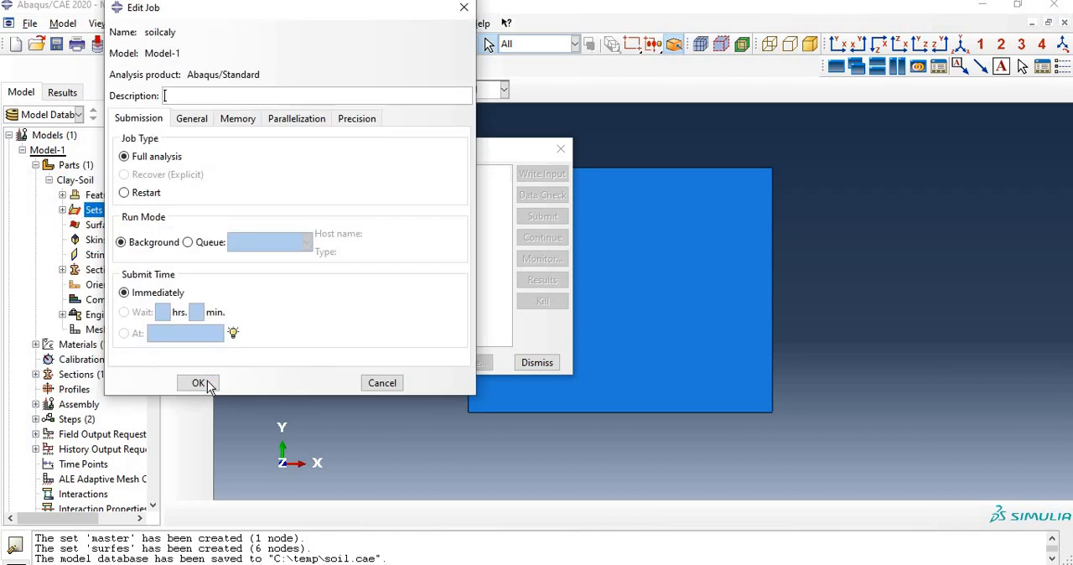
left_click(208, 384)
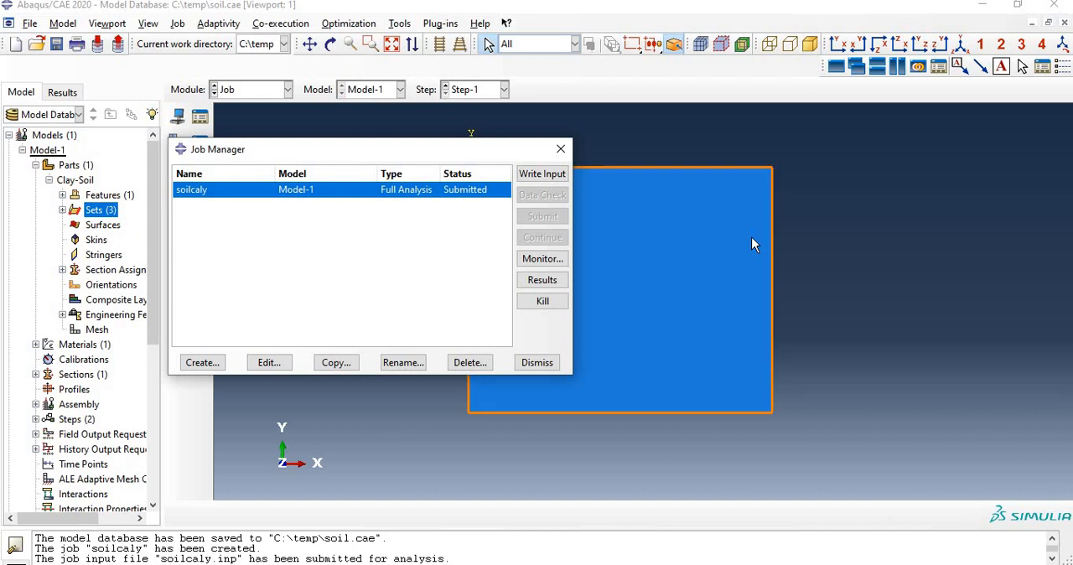
Step: Monitor the soilcaly job's log and increments until the analysis finishes, and close the monitor
left_click(542, 259)
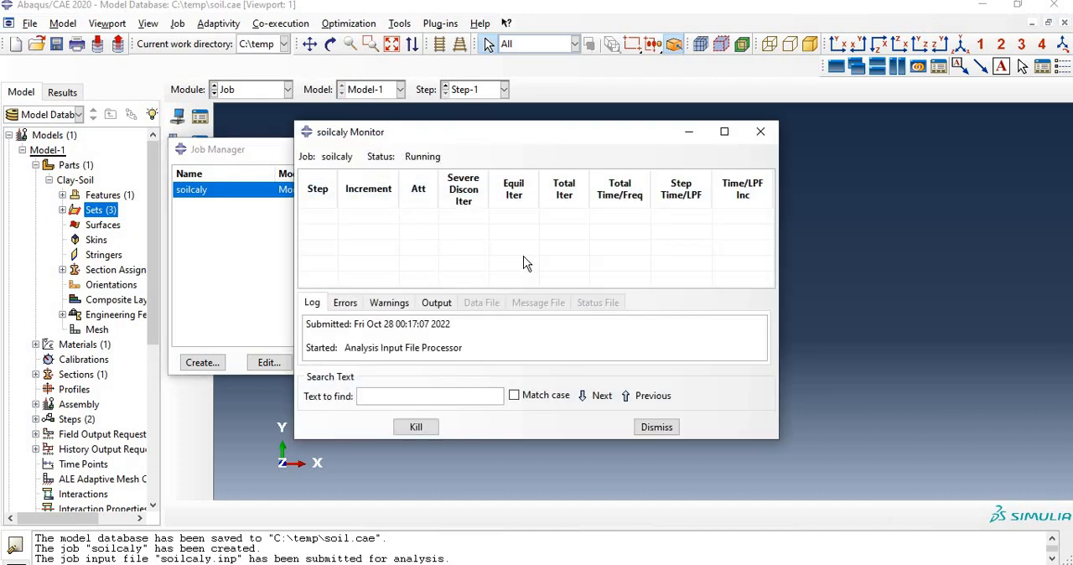
left_click_drag(561, 470, 565, 530)
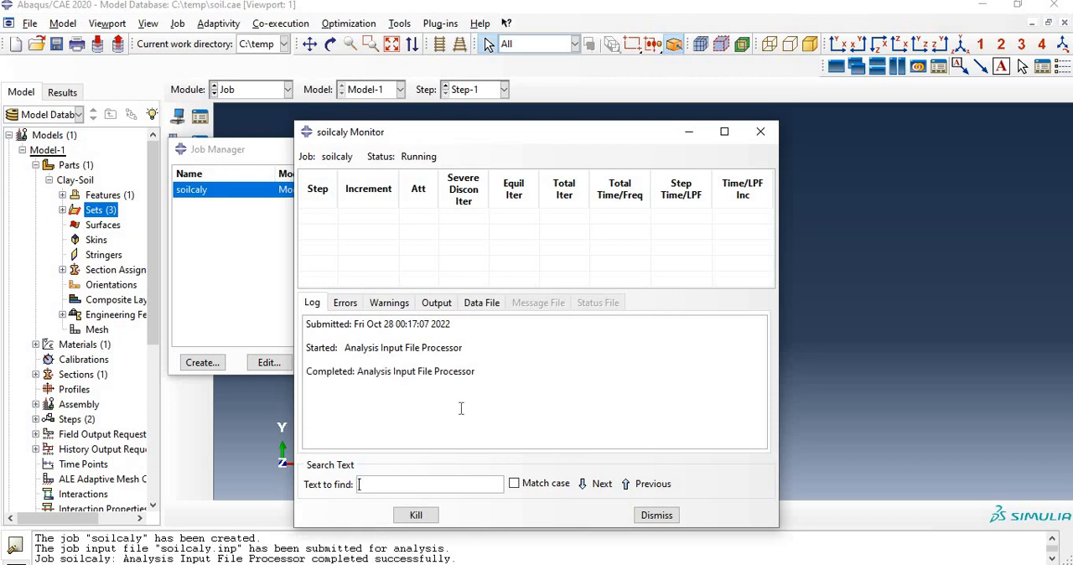
left_click_drag(453, 558, 337, 548)
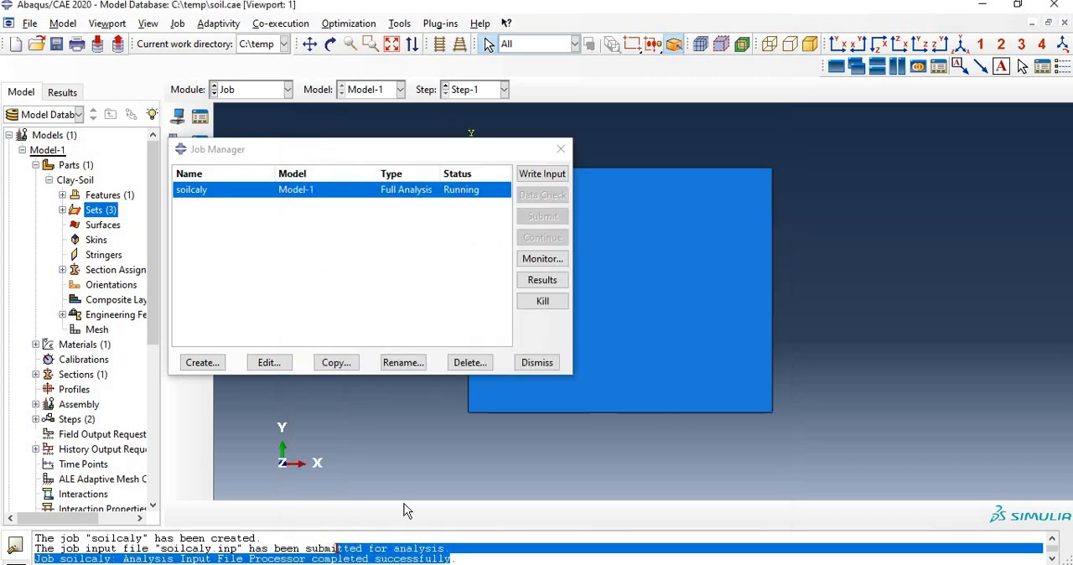
left_click(543, 260)
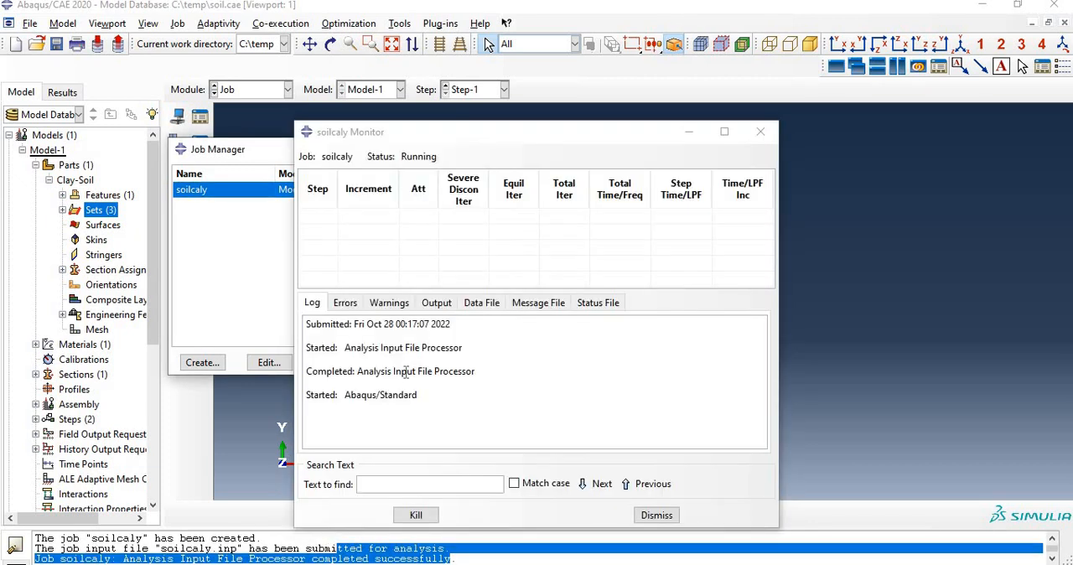
left_click(345, 205)
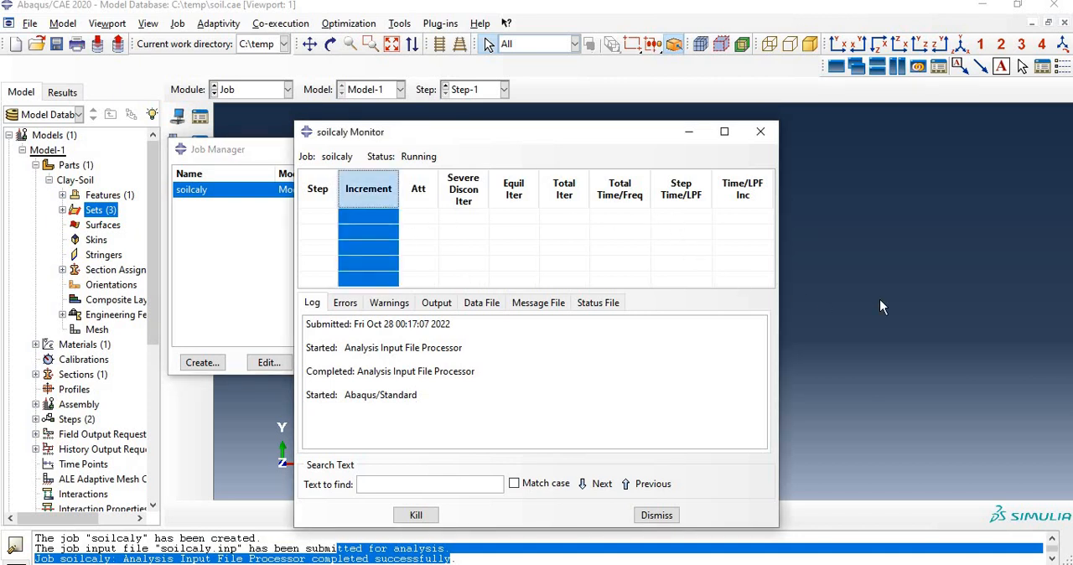
left_click(880, 307)
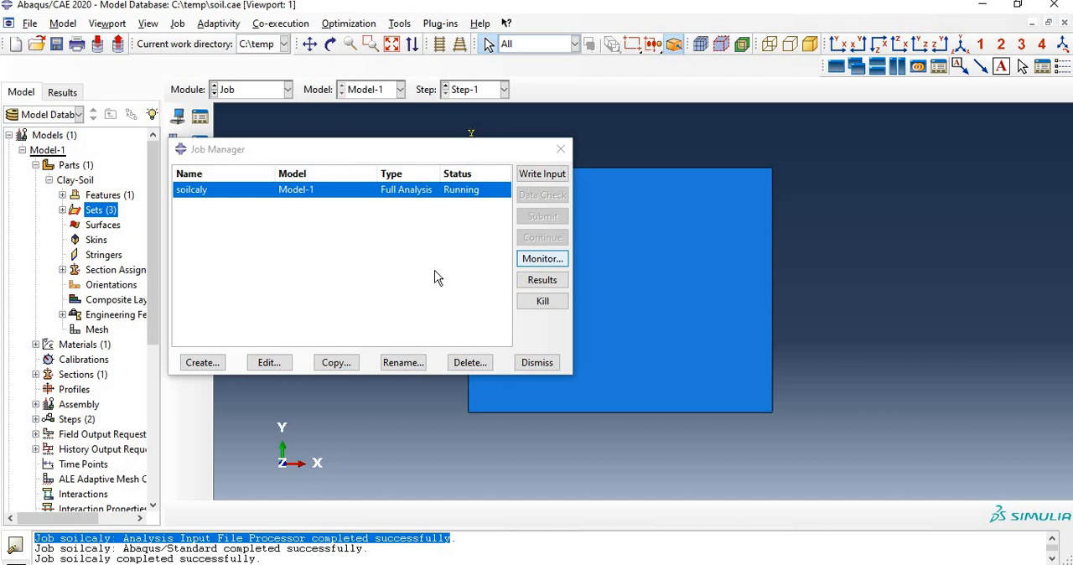
left_click(542, 258)
left_click(651, 509)
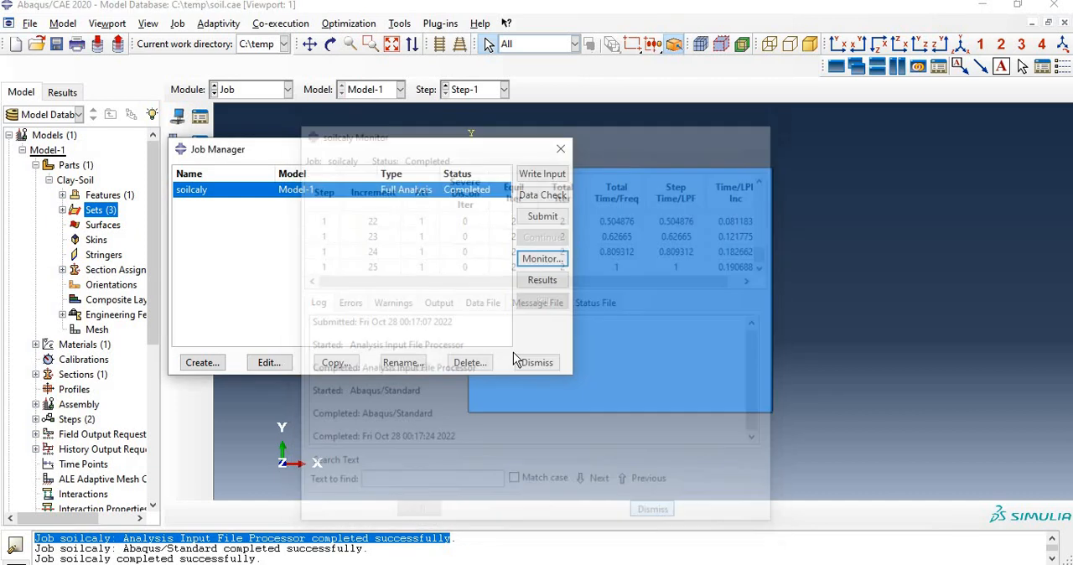
Step: Open the soilcaly results and plot the Mises stress contours on the deformed soil block
left_click(530, 282)
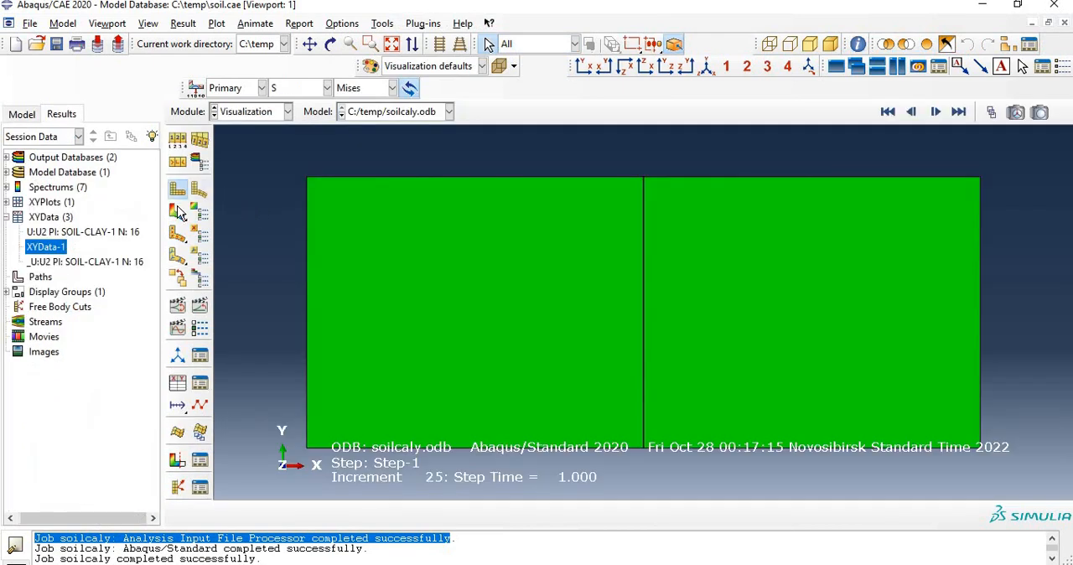
left_click(177, 212)
scroll(551, 325, "down", 5)
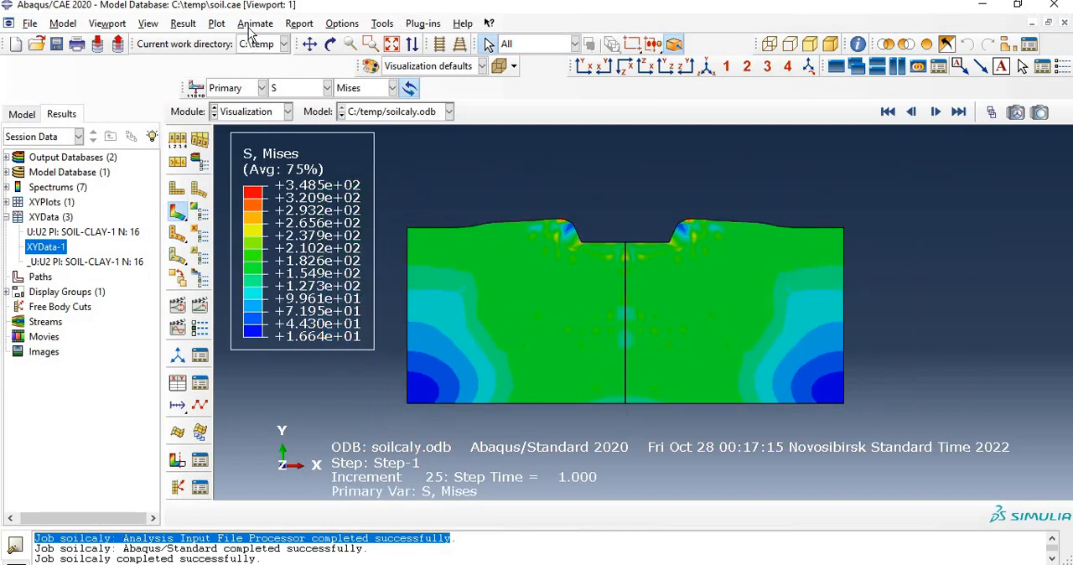
Step: Turn off mirroring about the YZ plane in the ODB display options, apply it, and restore the mirrored display
left_click(149, 24)
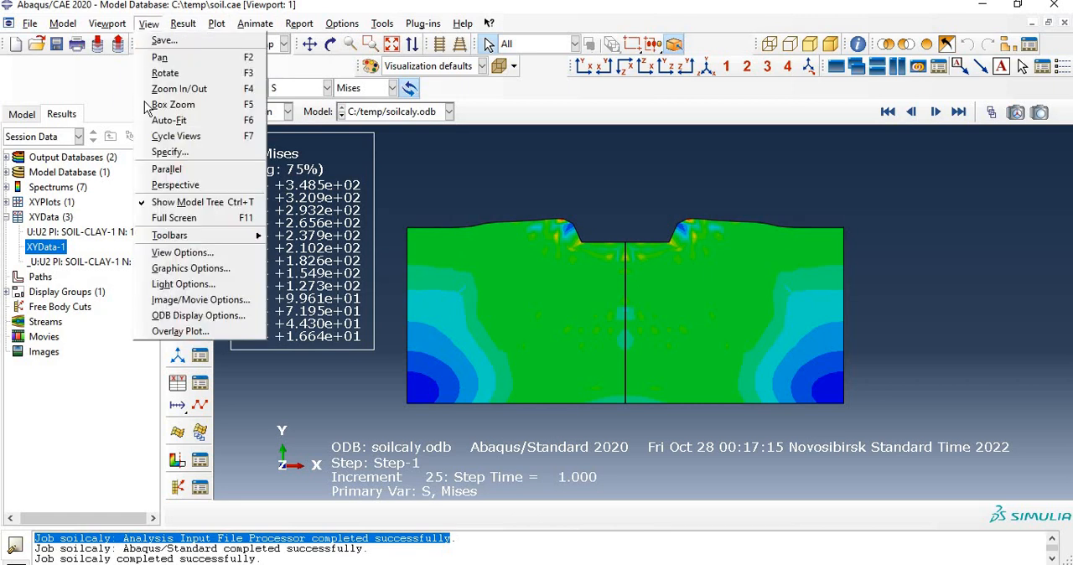
left_click(185, 317)
left_click_drag(777, 78, 205, 43)
left_click(181, 128)
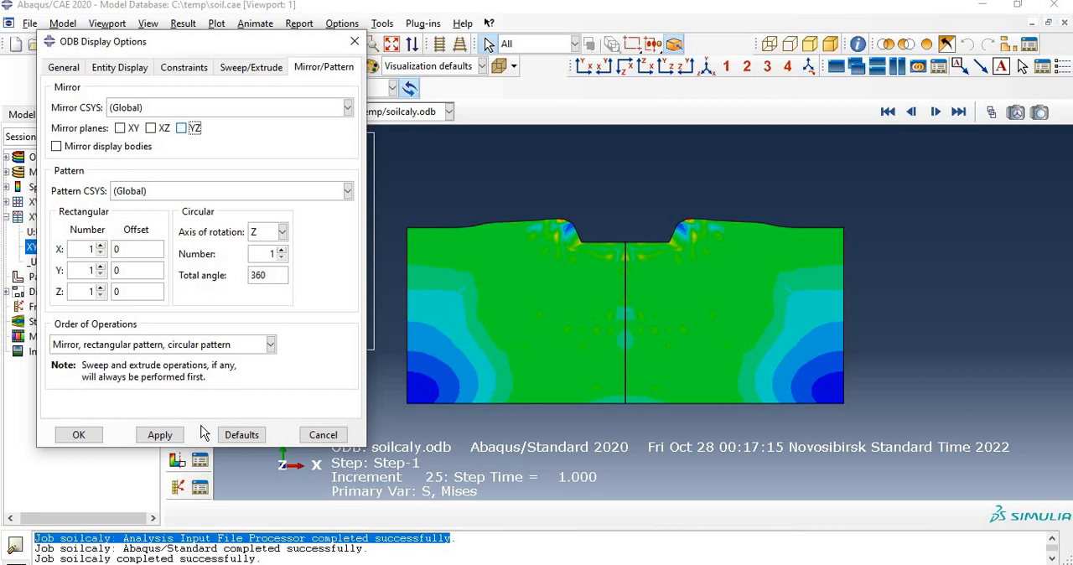
left_click(159, 434)
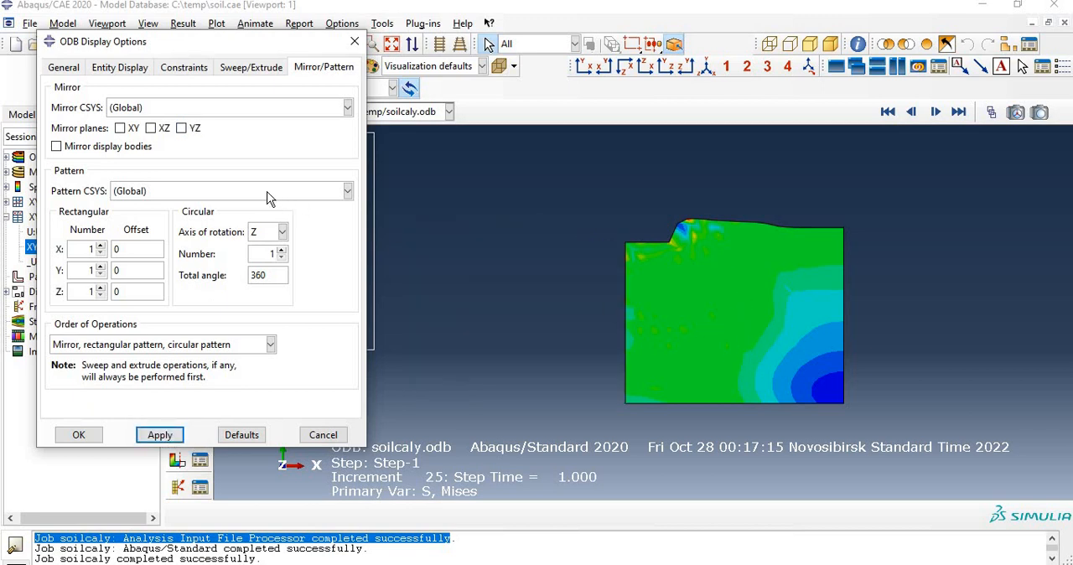
left_click(182, 128)
left_click(159, 434)
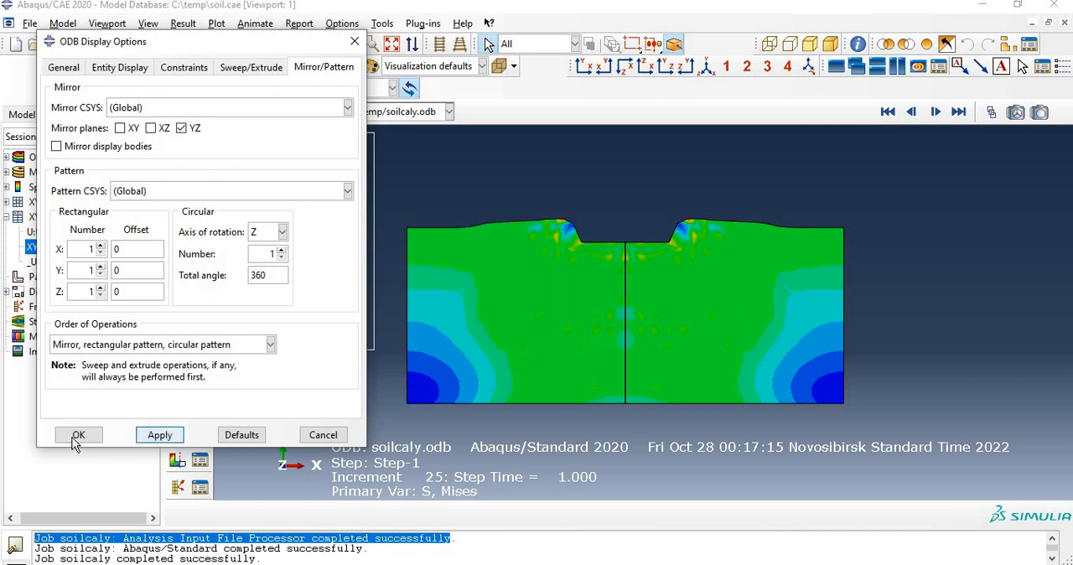
Step: Switch the contour plot's primary variable to PEEQ, the equivalent plastic strain
scroll(574, 353, "up", 3)
scroll(574, 353, "down", 2)
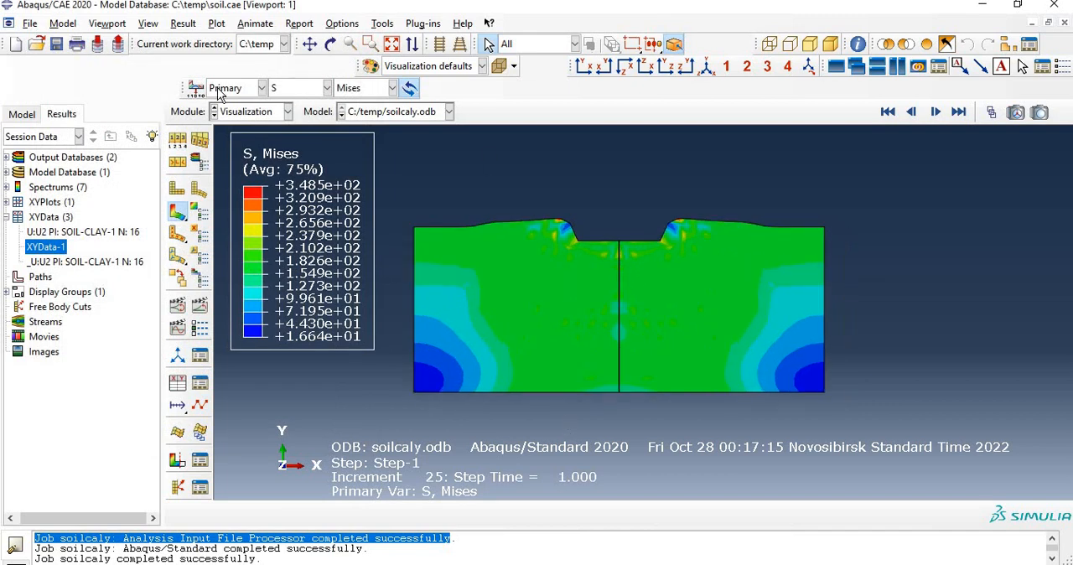
left_click(326, 88)
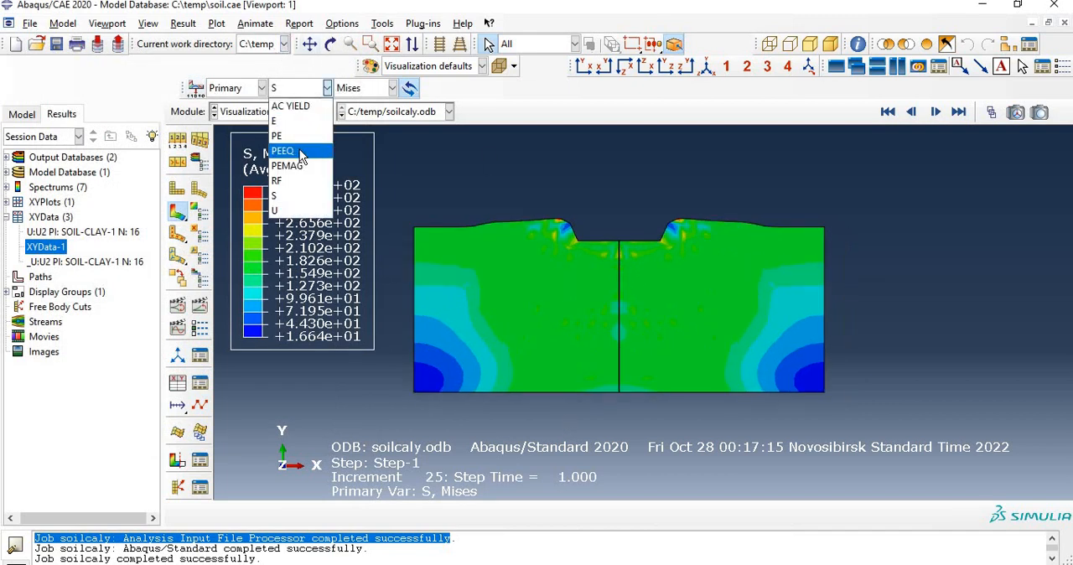
left_click(301, 152)
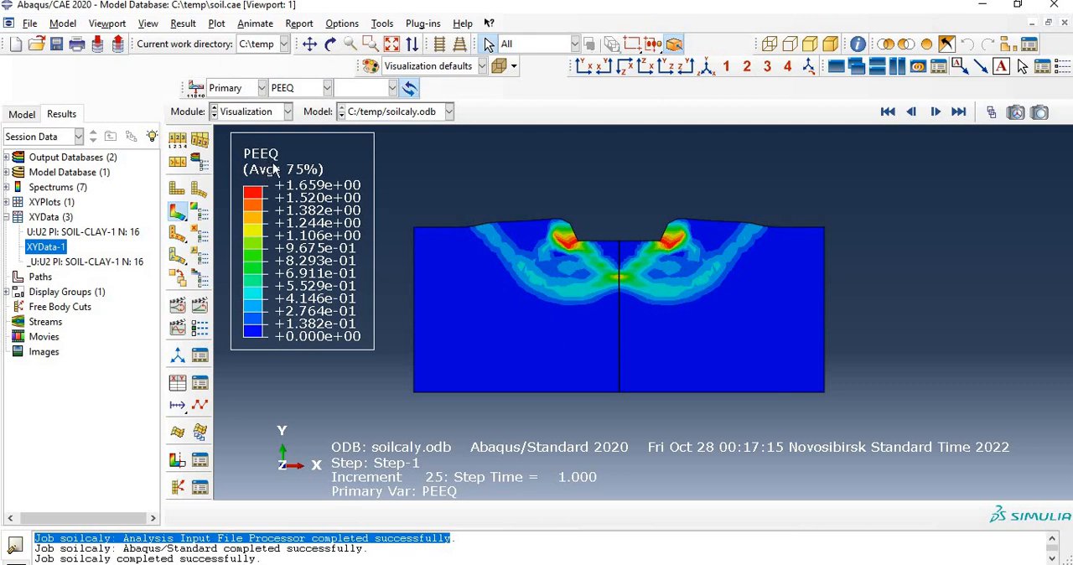
Step: Delete the XY data object "U:U2 PI: SOIL-CLAY-1 N: 16" from the session data
left_click(38, 238)
left_click(47, 261)
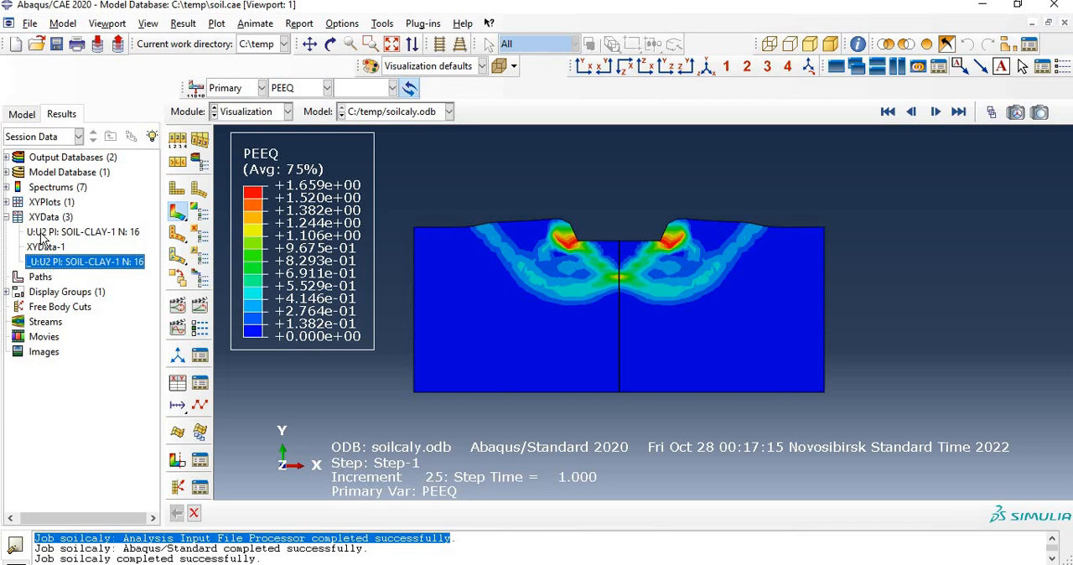
right_click(58, 239)
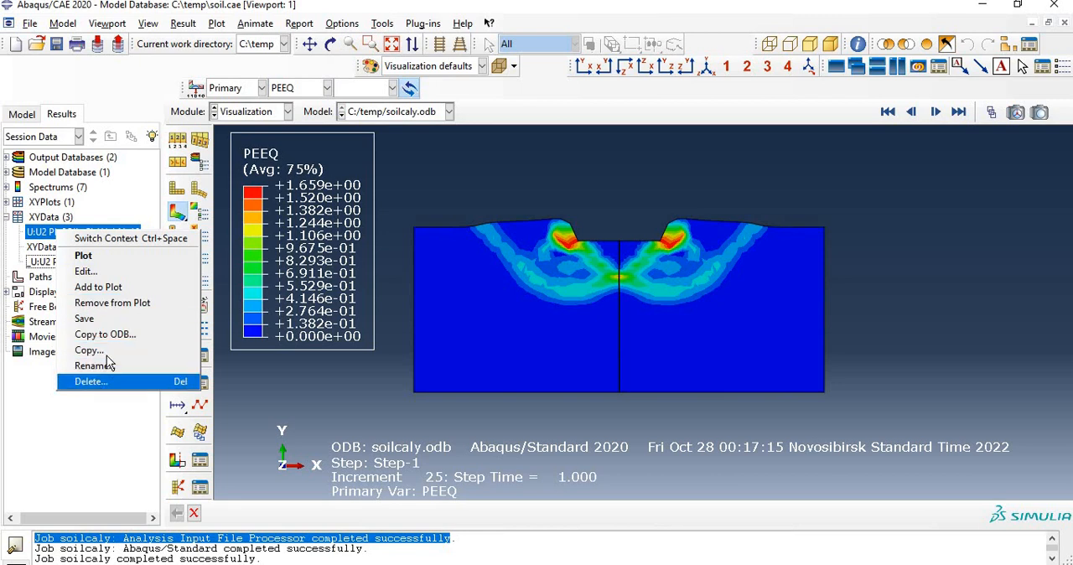
left_click(139, 376)
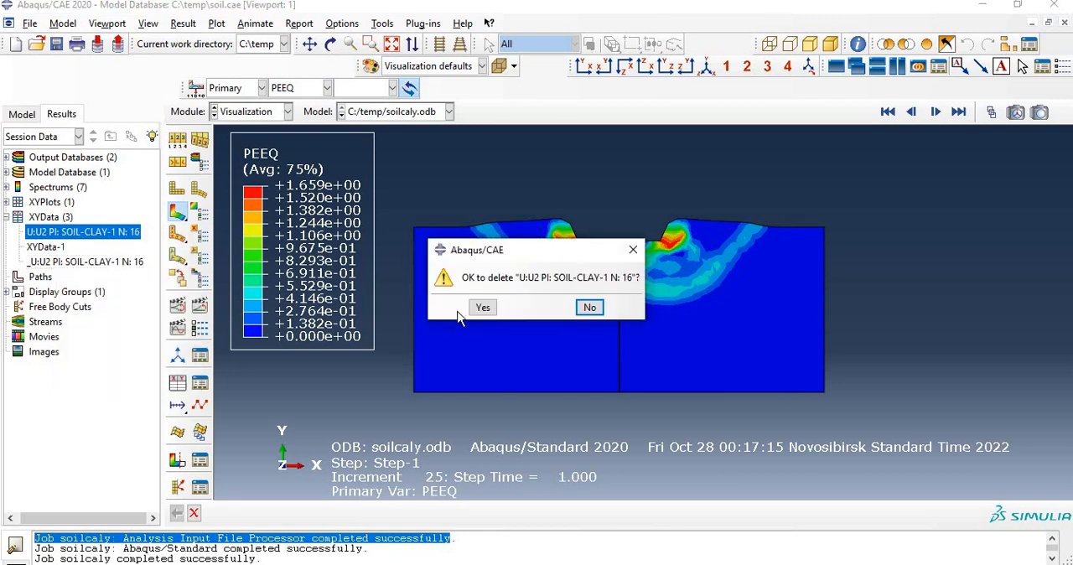
left_click(483, 307)
Step: Remove the temporary XY data "_U:U2 PI: SOIL-CLAY-1 N: 16" from the plot
right_click(77, 250)
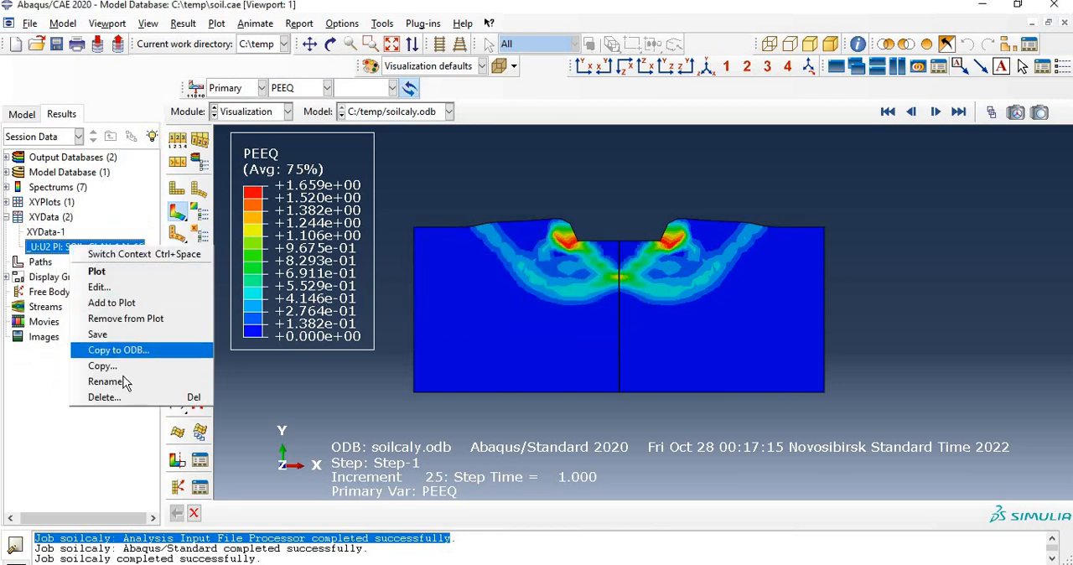
left_click(117, 325)
right_click(52, 250)
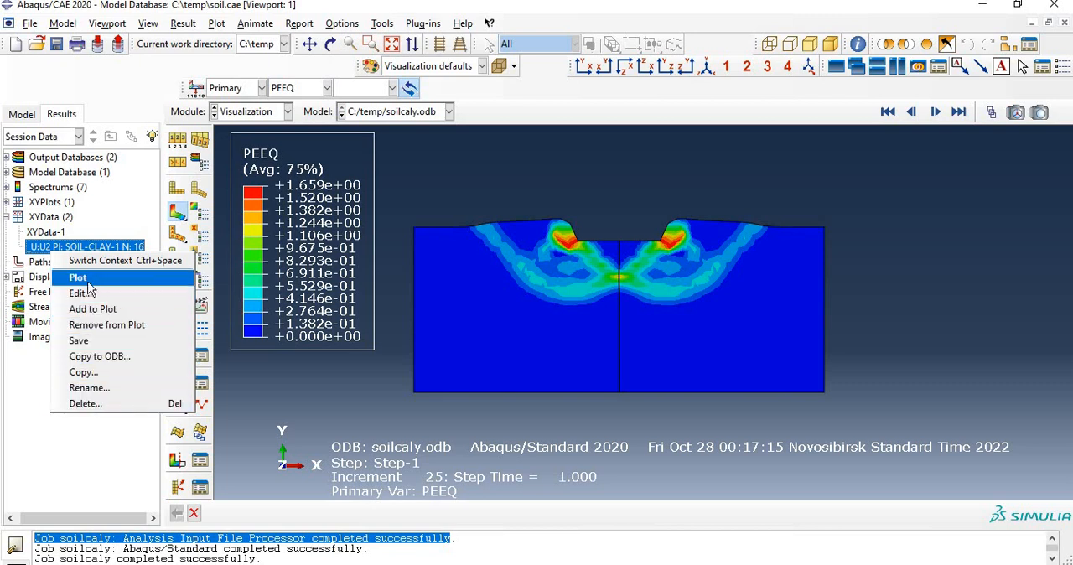
left_click(36, 372)
right_click(35, 252)
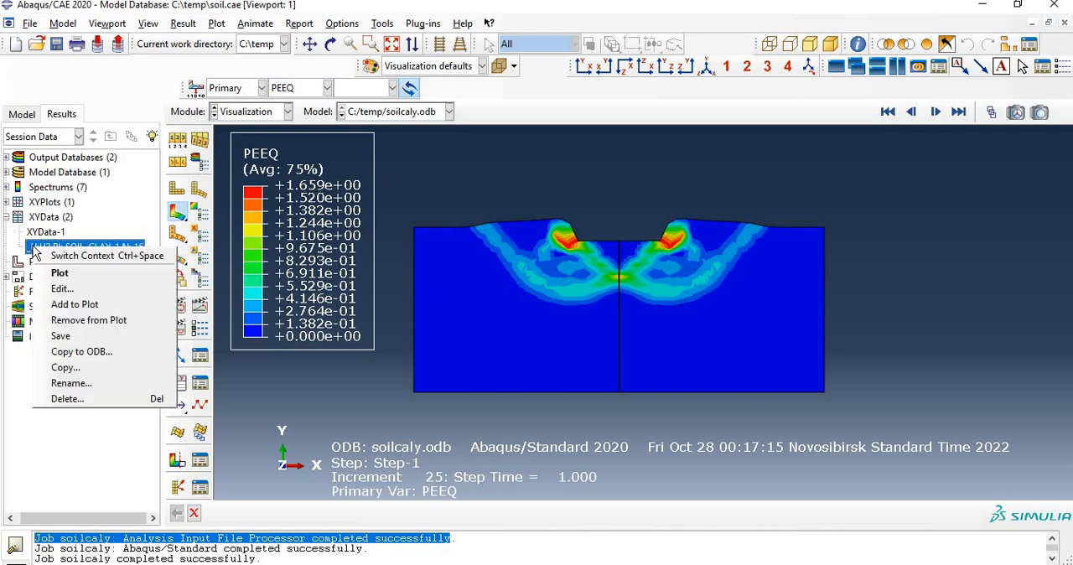
left_click(99, 320)
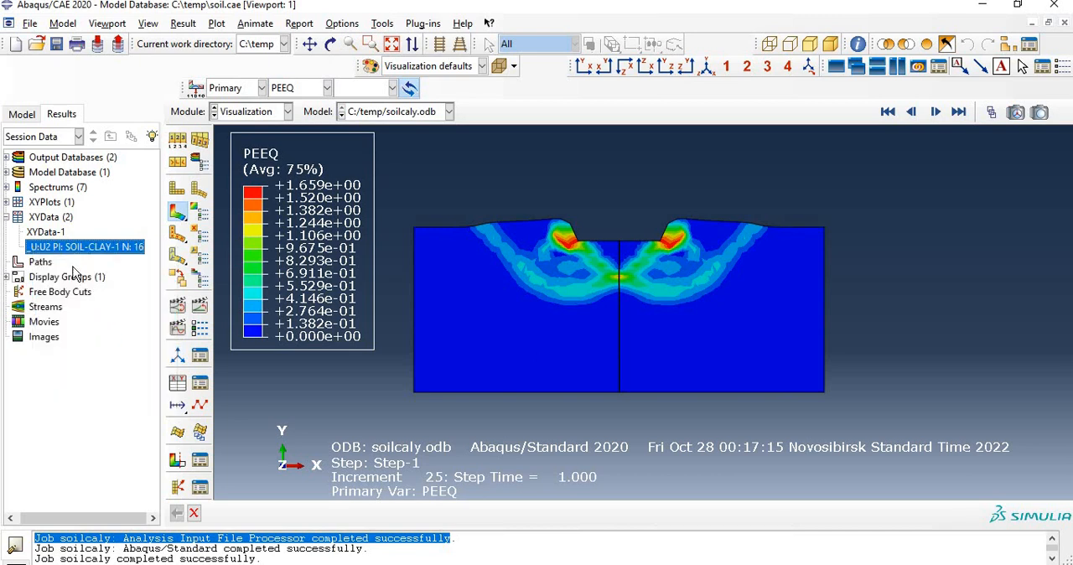
Step: Start a new XY data extraction from ODB field output, using the unique nodal spatial displacement component U2
left_click(43, 217)
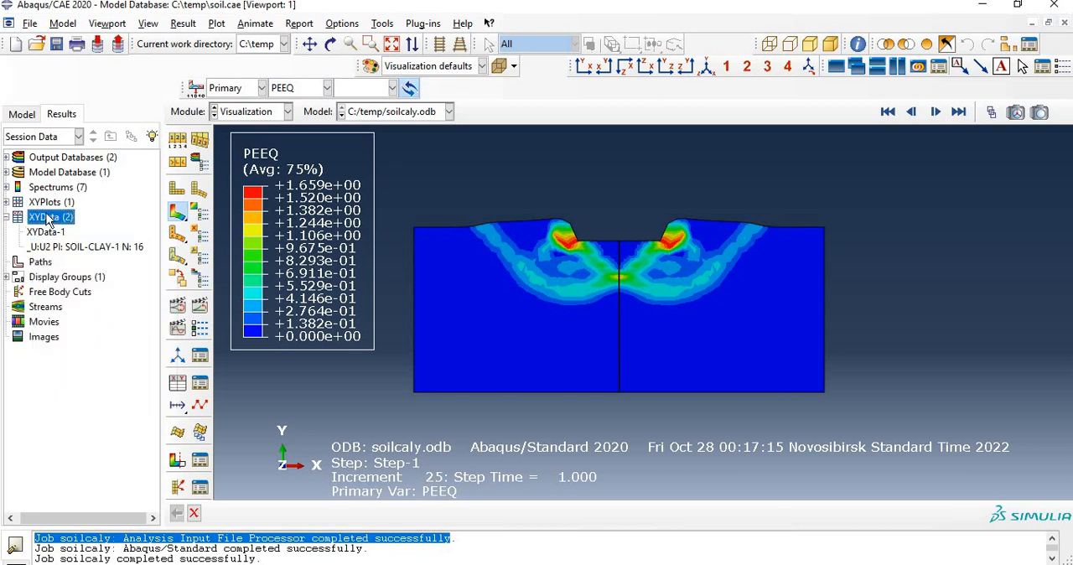
double_click(40, 220)
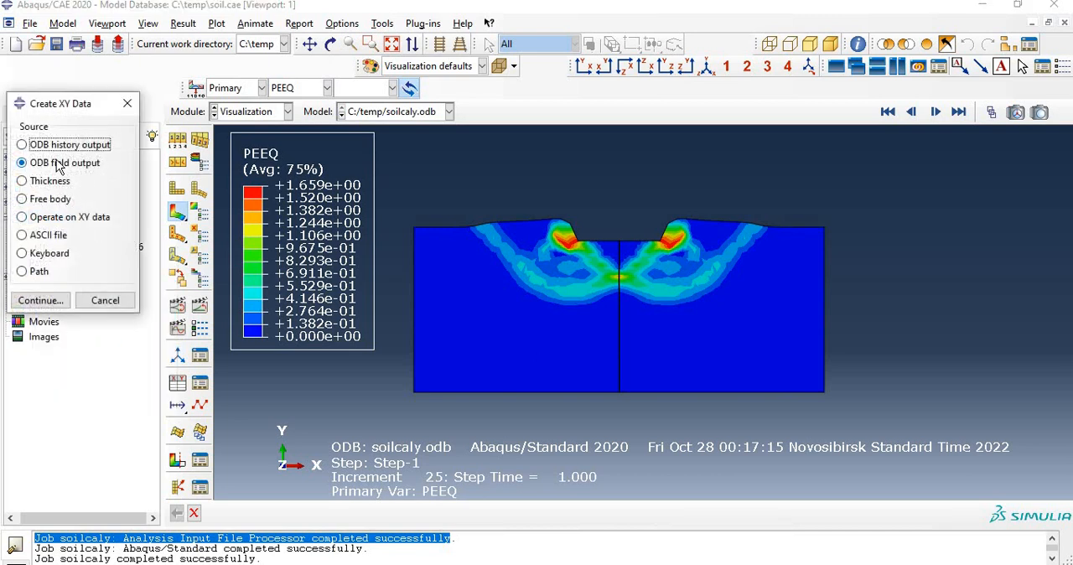
left_click(40, 300)
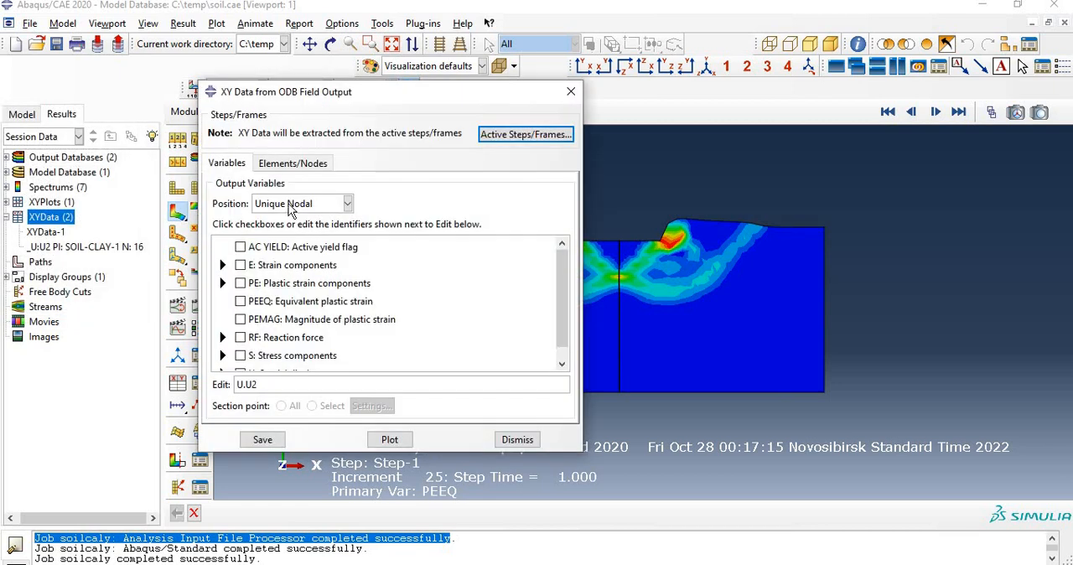
scroll(282, 323, "down", 1)
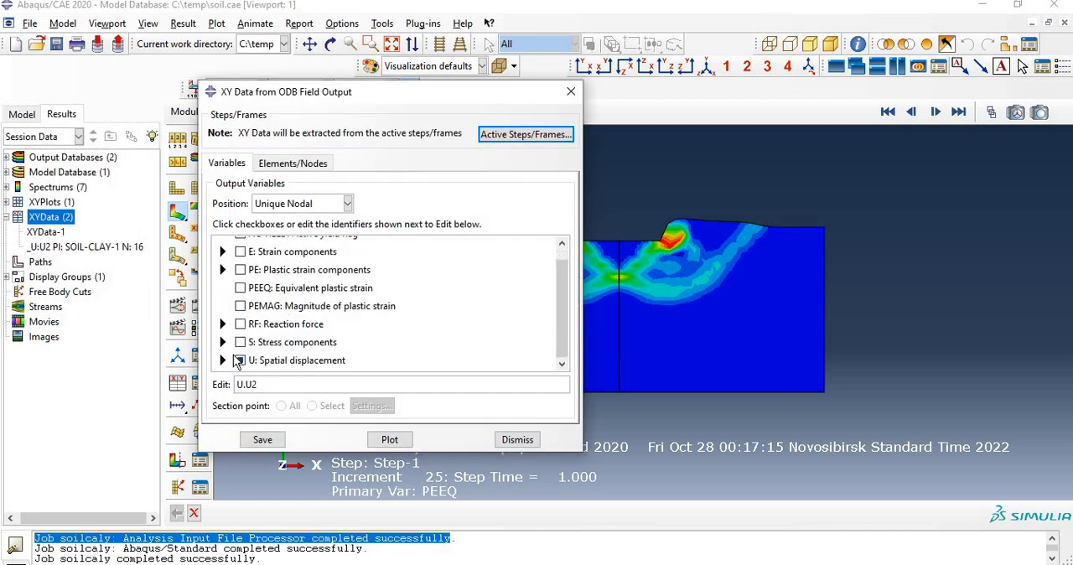
left_click(223, 361)
scroll(240, 336, "down", 3)
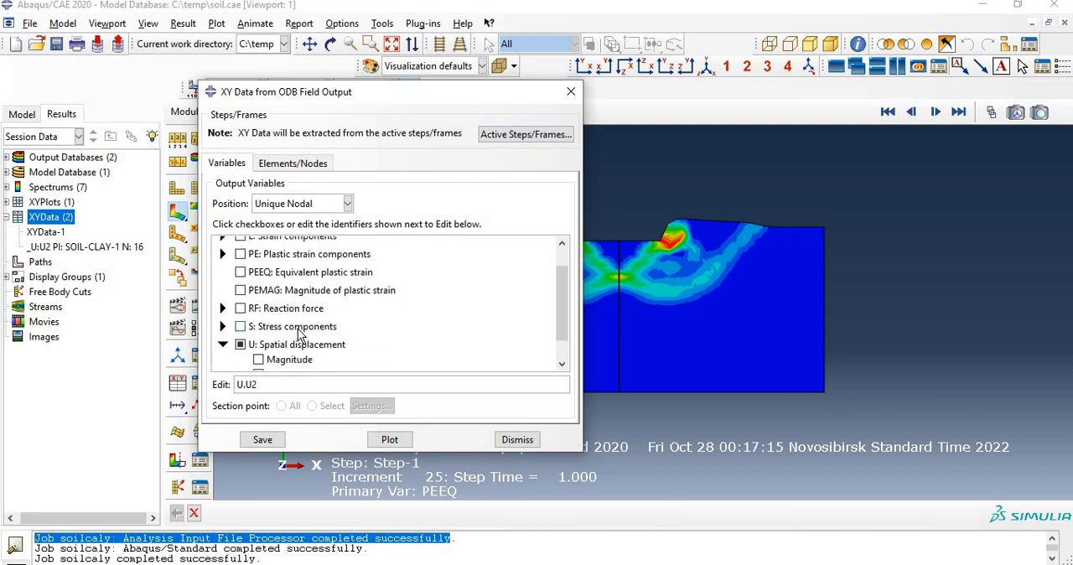
left_click(223, 315)
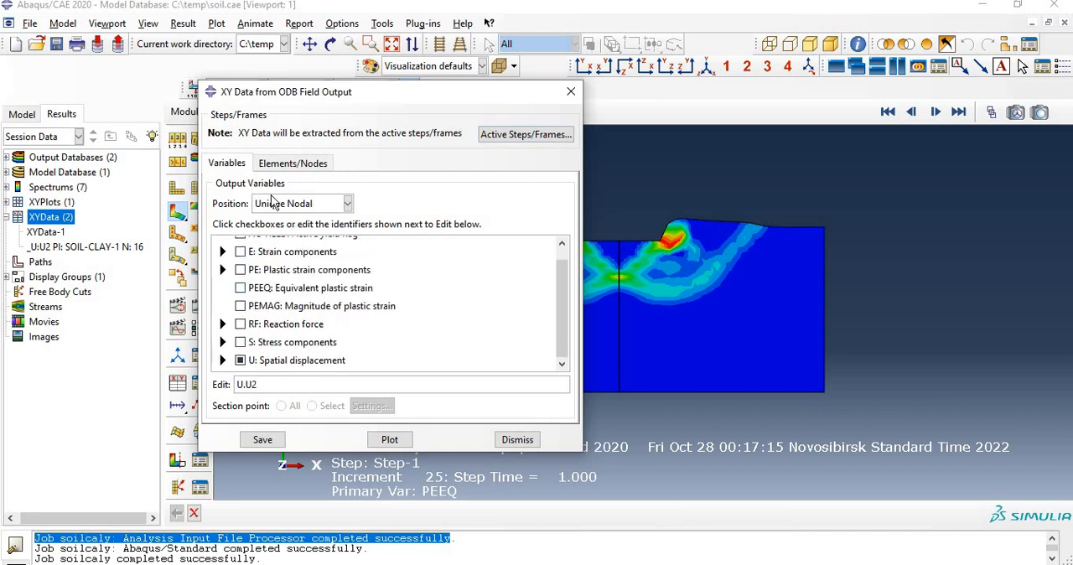
Step: Plot the U2 displacement over time for the node set CLAY-SOIL-1.MASTER
left_click(292, 163)
left_click(244, 254)
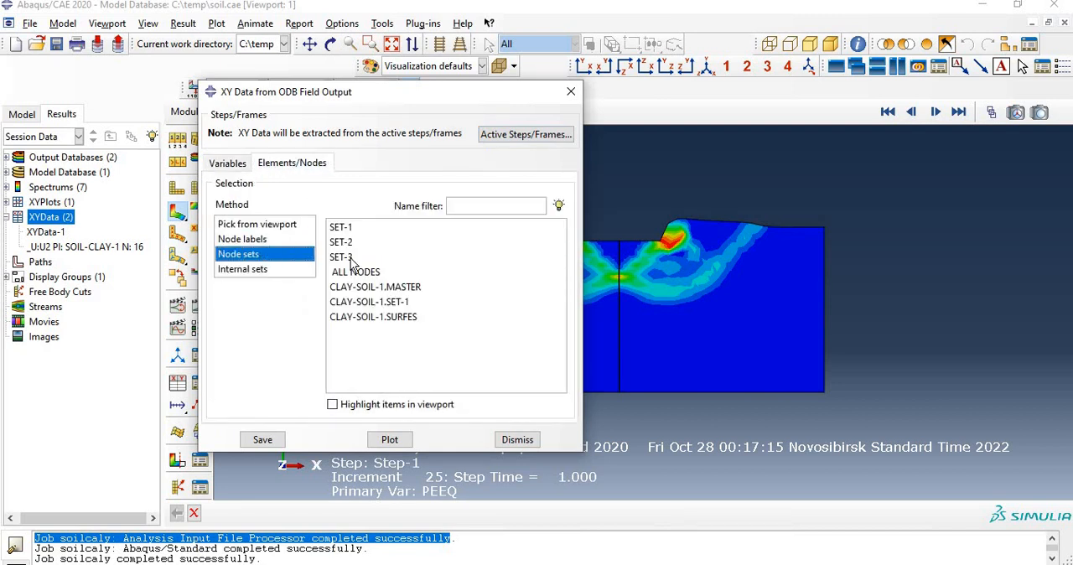
left_click(393, 288)
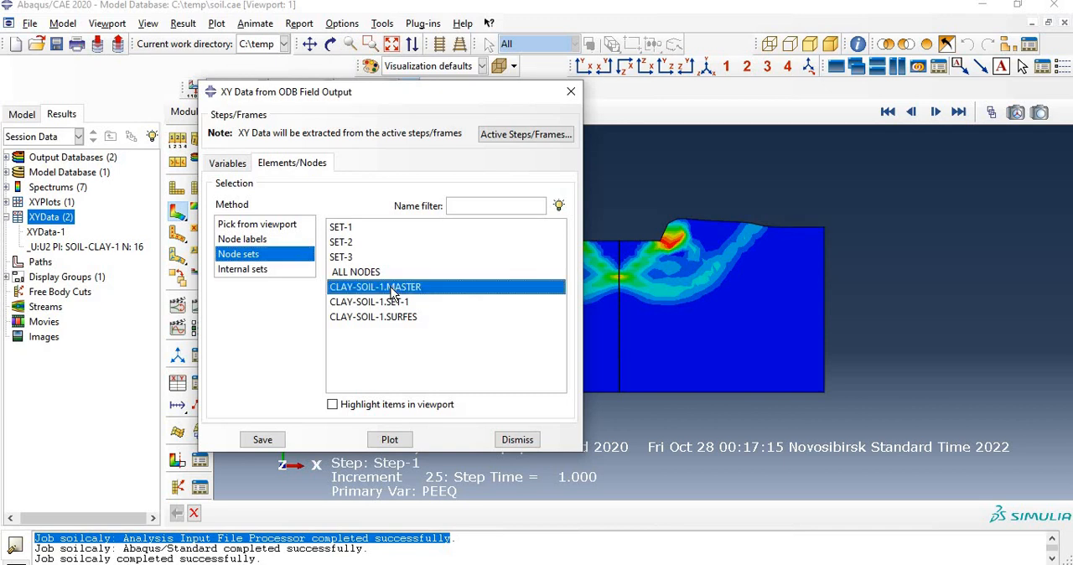
left_click(391, 440)
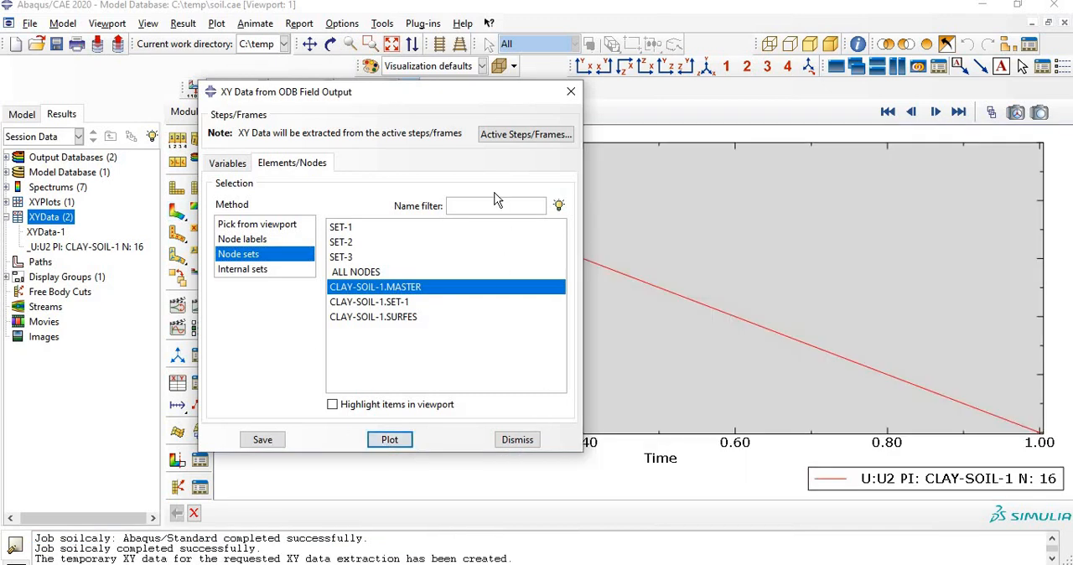
left_click_drag(405, 105, 571, 80)
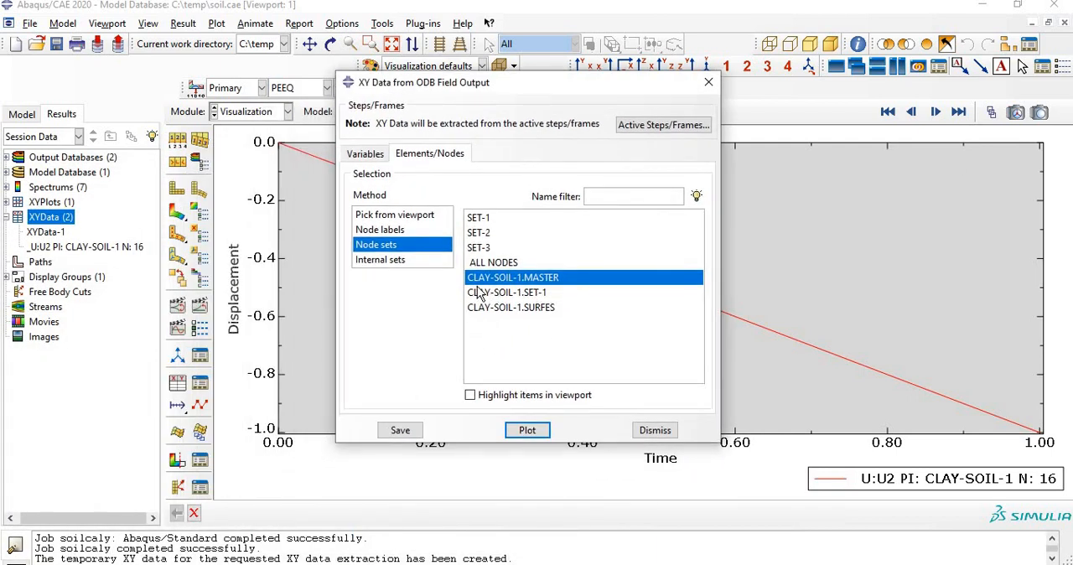
Step: Plot the U2 displacement curves for the node set CLAY-SOIL-1.SURFES
left_click(509, 293)
left_click(520, 308)
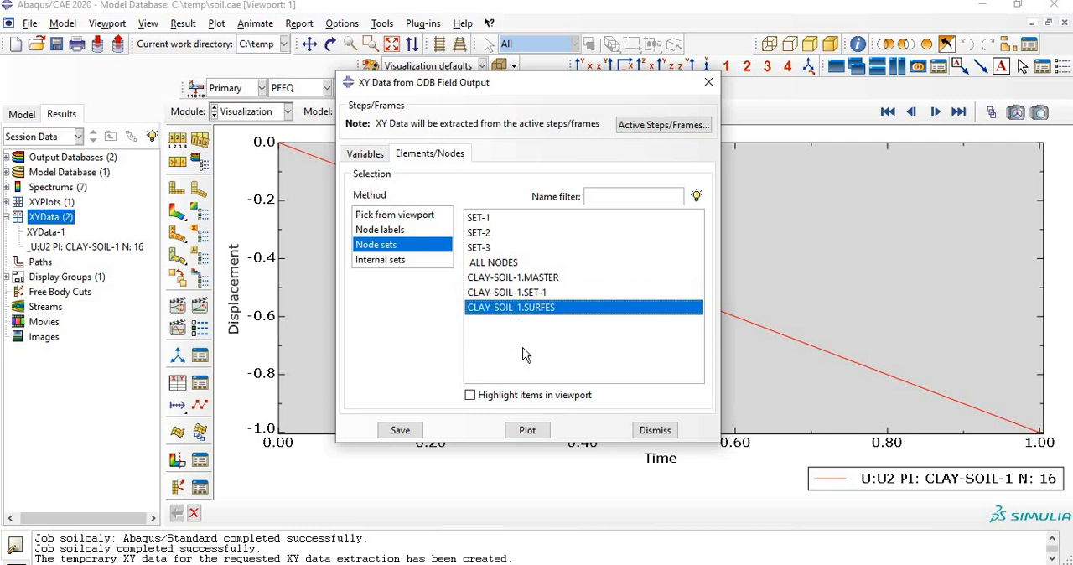
left_click(530, 431)
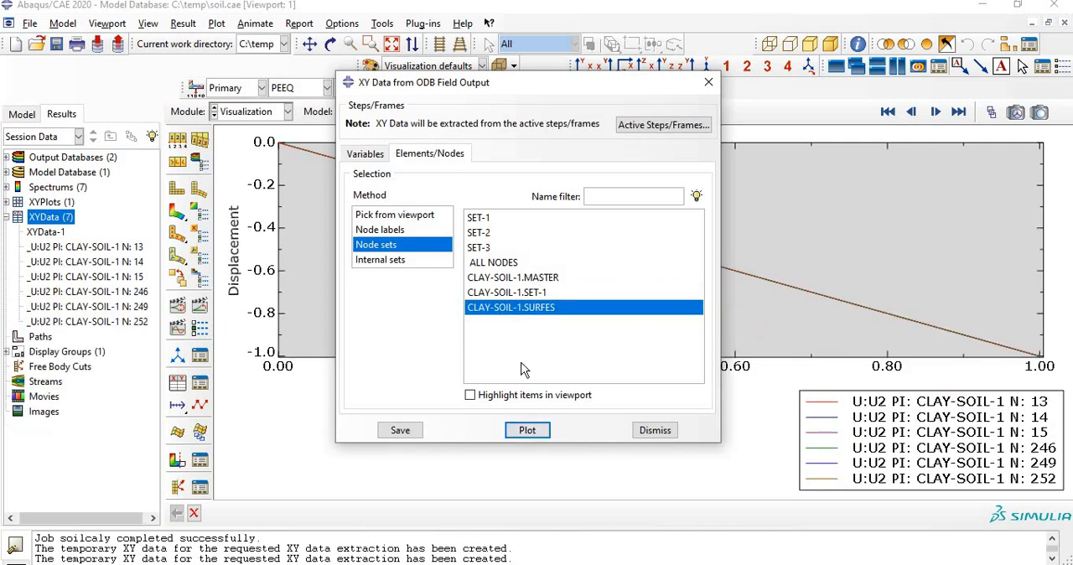
Step: Replot U2 for the node set CLAY-SOIL-1.MASTER, save its XY data, and close the extraction dialog
left_click(511, 278)
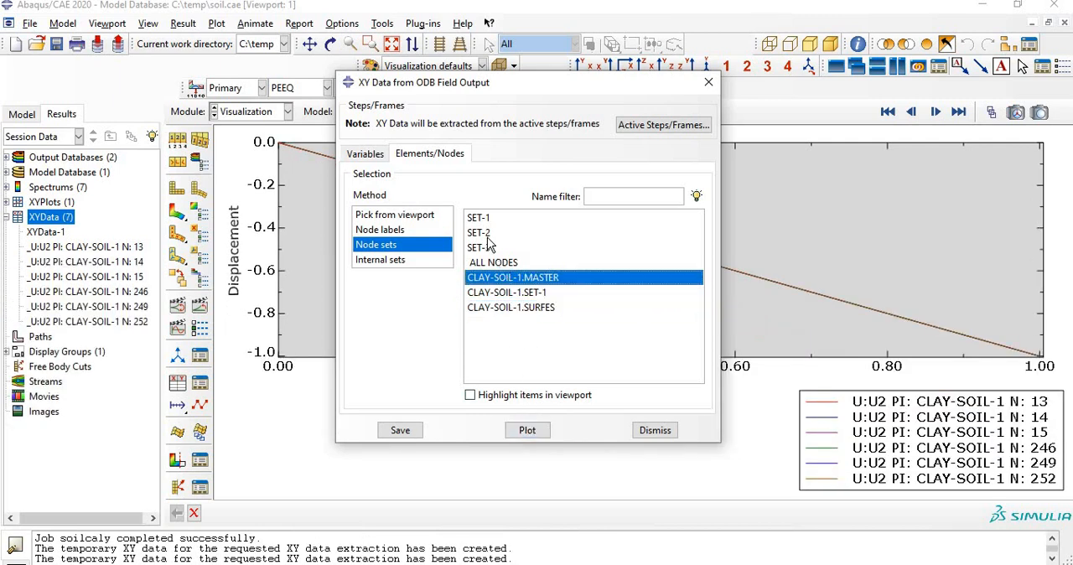
left_click(526, 430)
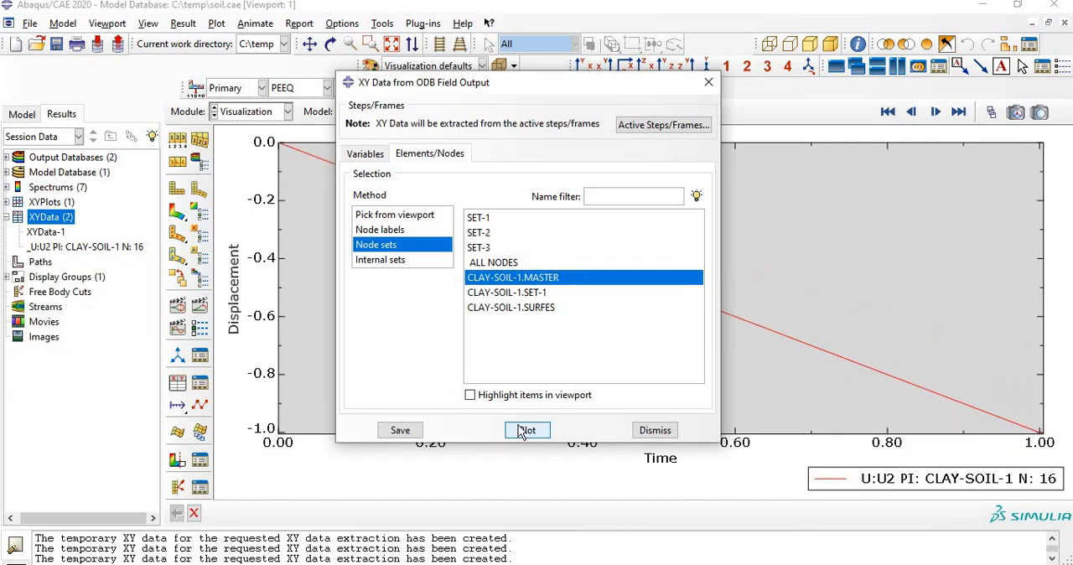
left_click(401, 431)
left_click(419, 304)
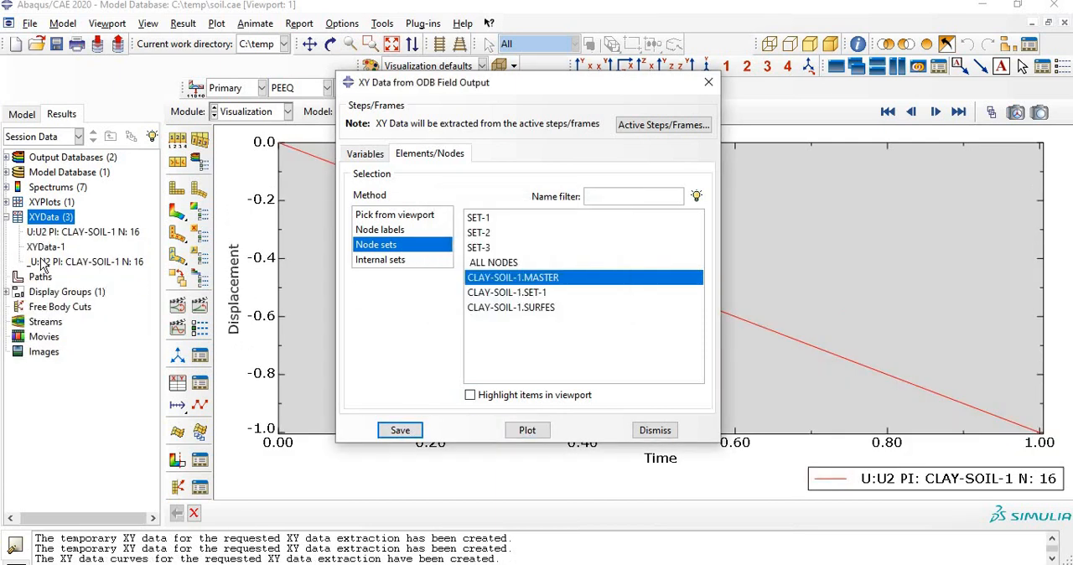
left_click(655, 430)
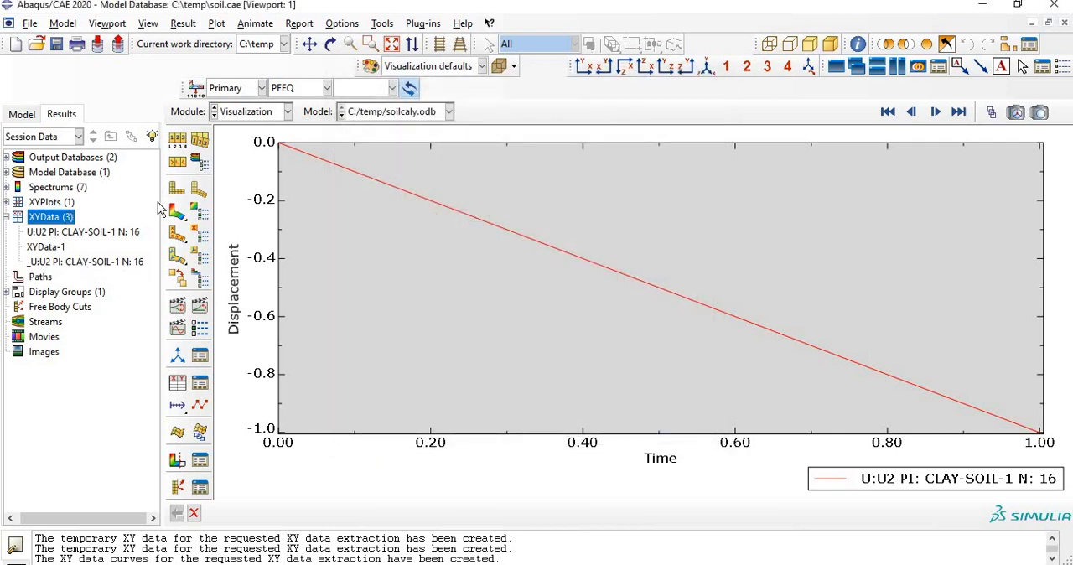
Step: Start another XY data extraction from ODB field output, replacing U2 with the reaction force component RF2
double_click(38, 220)
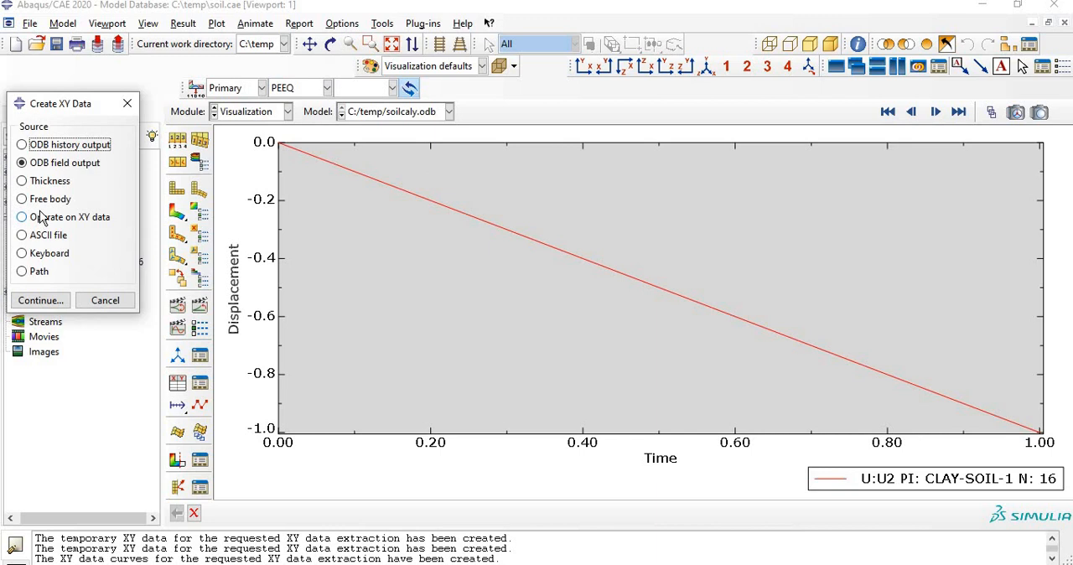
left_click(48, 299)
scroll(407, 318, "down", 1)
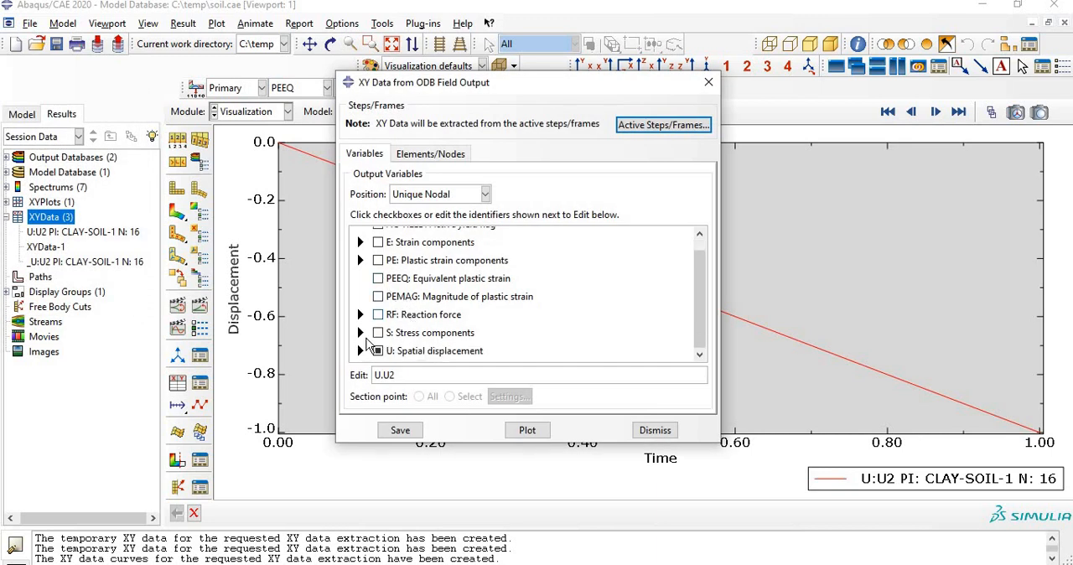
left_click(378, 350)
left_click(361, 314)
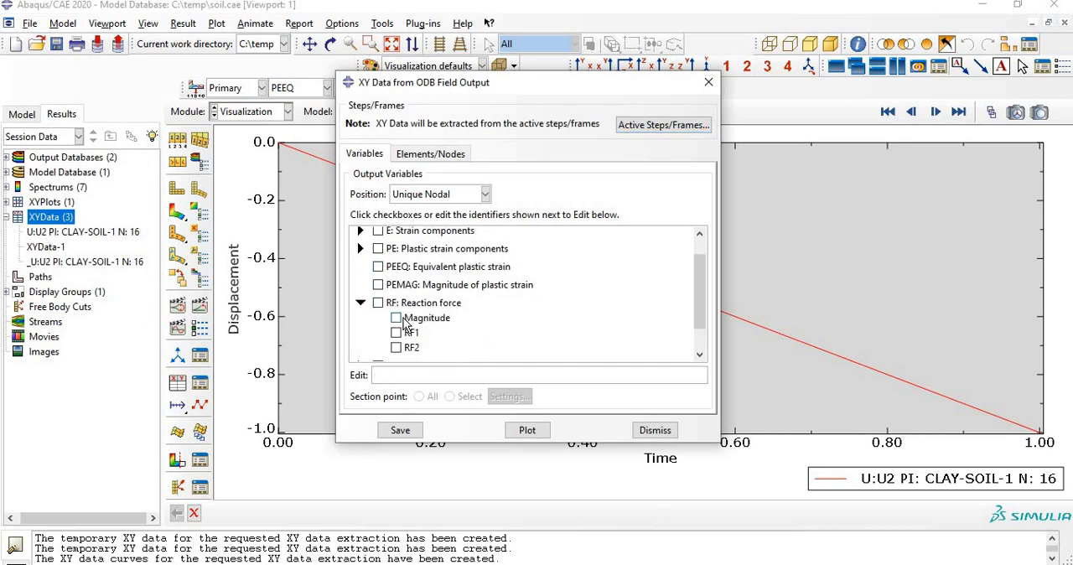
scroll(403, 318, "down", 2)
left_click(396, 314)
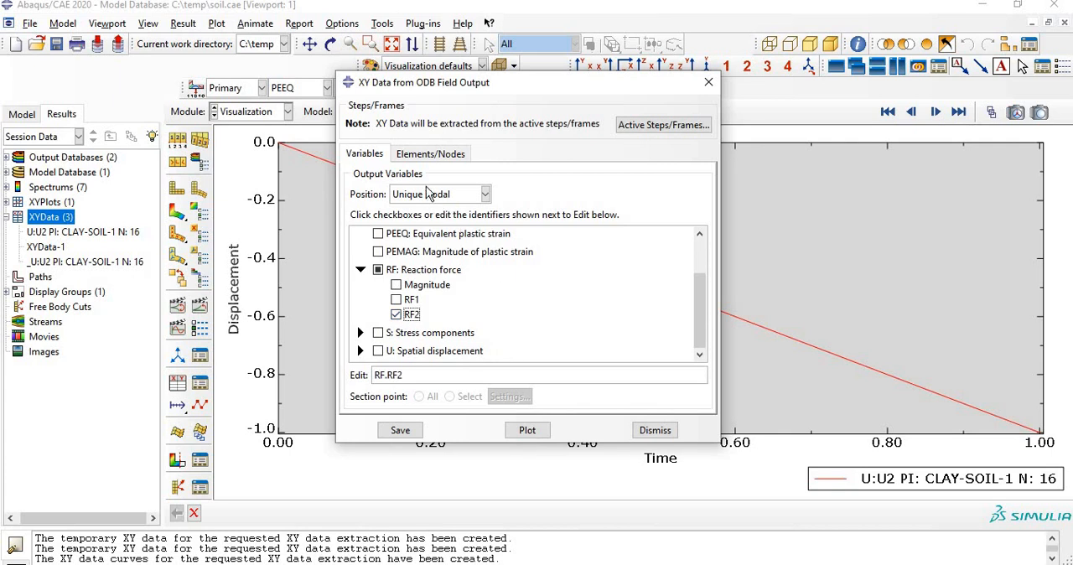
Step: Plot the RF2 reaction force over time for the node set CLAY-SOIL-1.MASTER
left_click(428, 154)
left_click(376, 245)
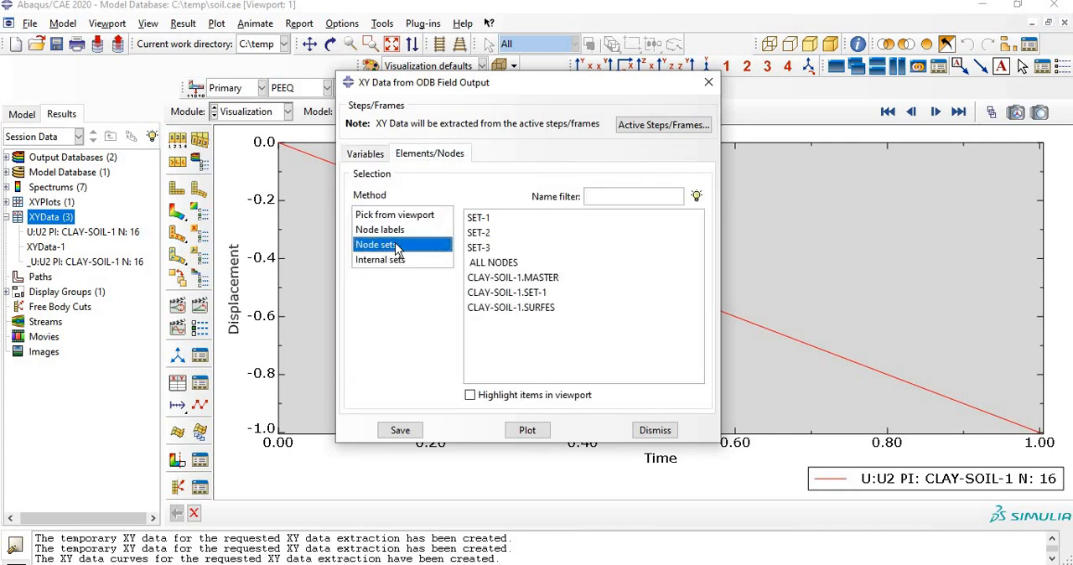
left_click(526, 280)
left_click(527, 430)
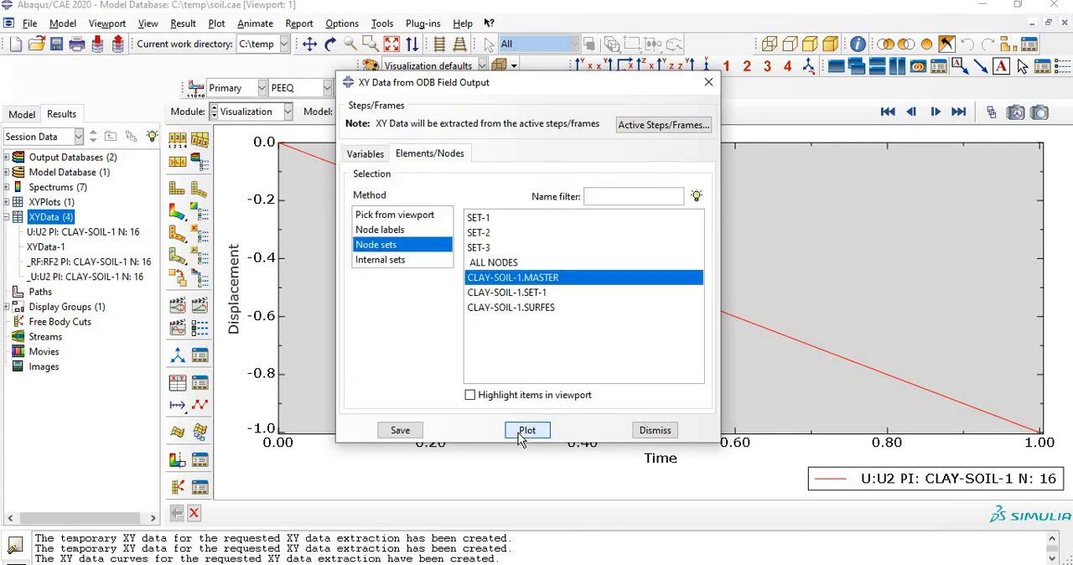
left_click_drag(490, 87, 168, 484)
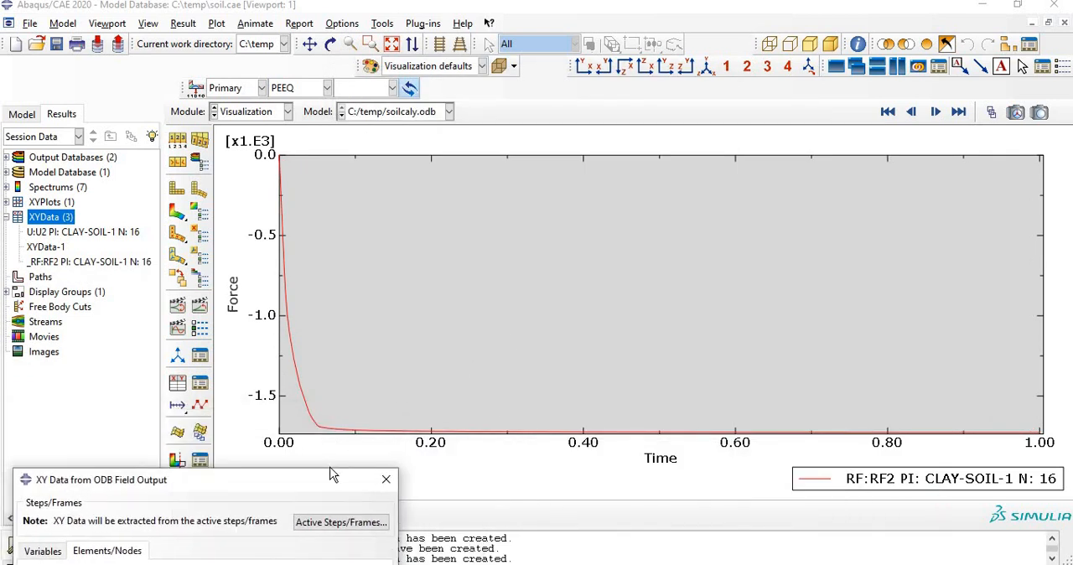
left_click_drag(316, 481, 492, 97)
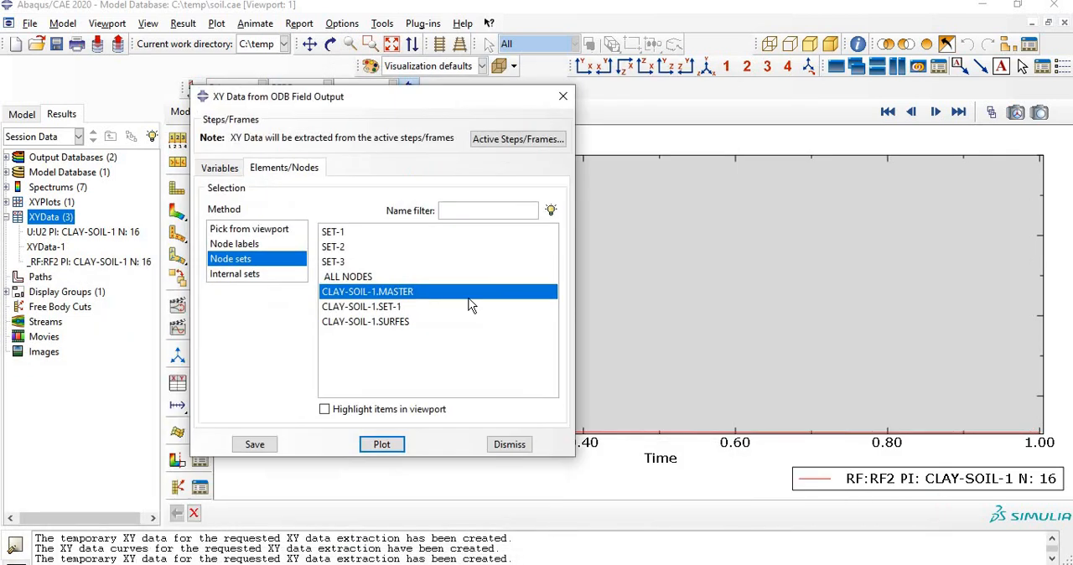
Step: Save the RF2 curve as XY data and close the extraction dialog
left_click(260, 446)
left_click(335, 317)
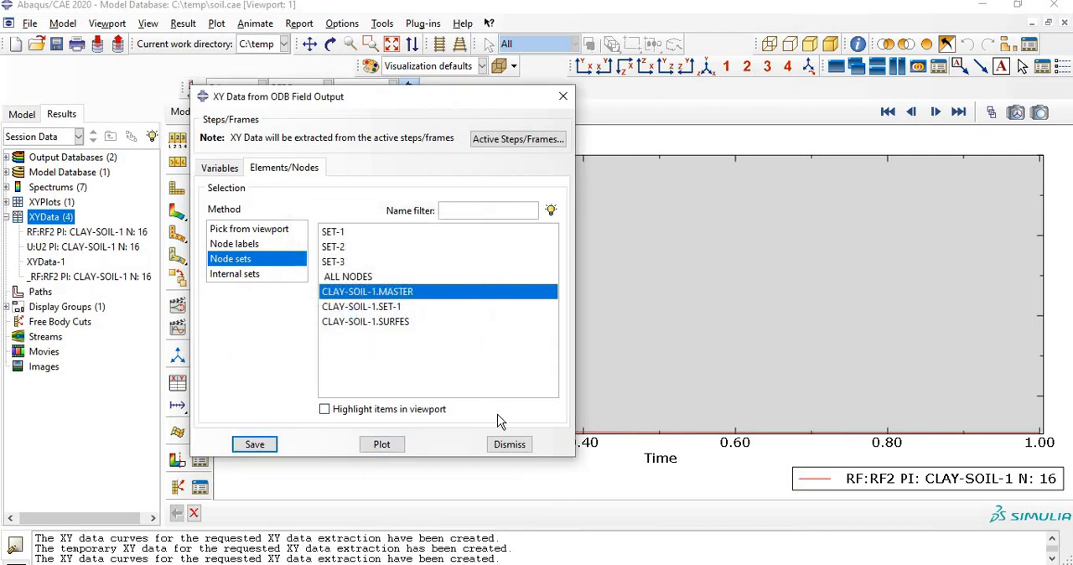
left_click(509, 444)
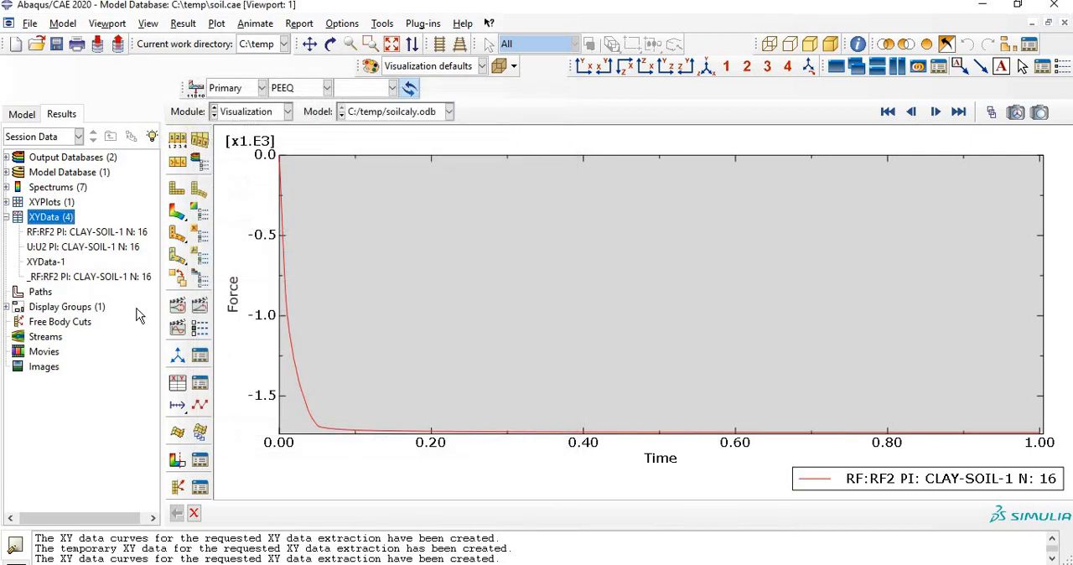
Step: Open the saved XY data "RF:RF2 PI: CLAY-SOIL-1 N: 16" for editing and copy all its X and Y values
right_click(115, 237)
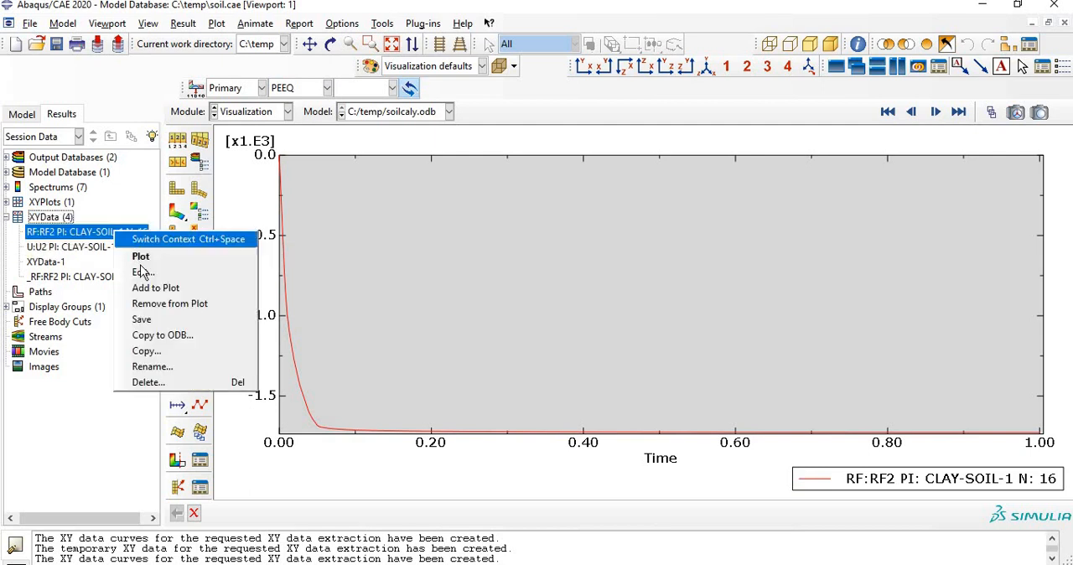
left_click(210, 274)
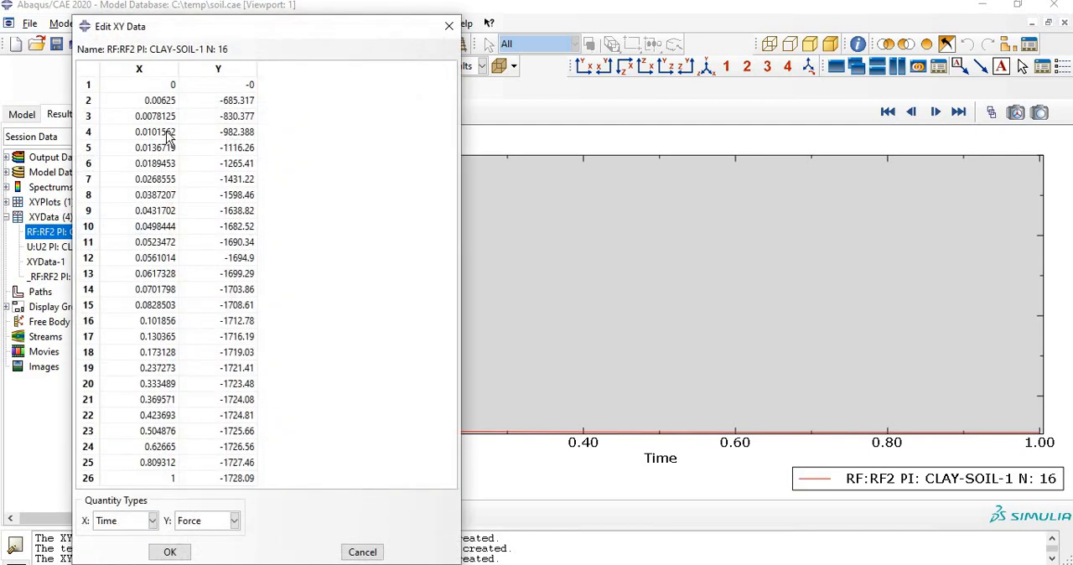
left_click(154, 68)
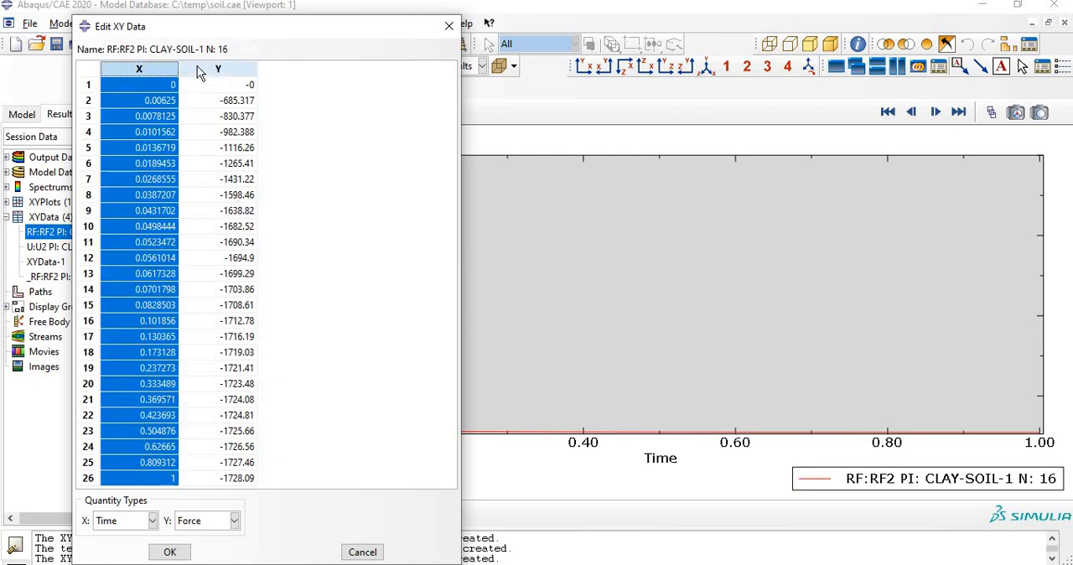
left_click(205, 69)
left_click_drag(191, 101, 241, 493)
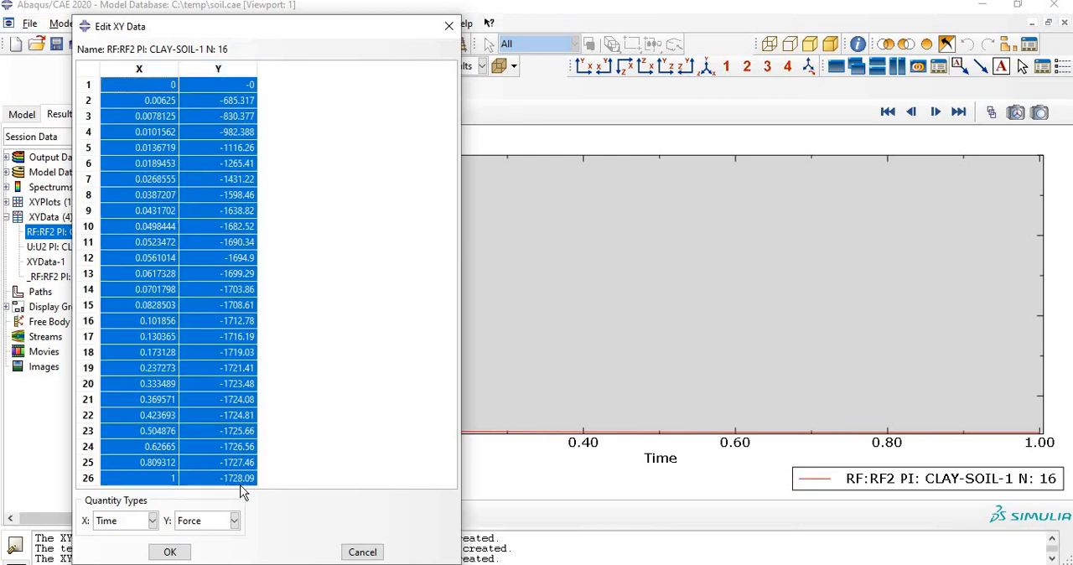
right_click(226, 474)
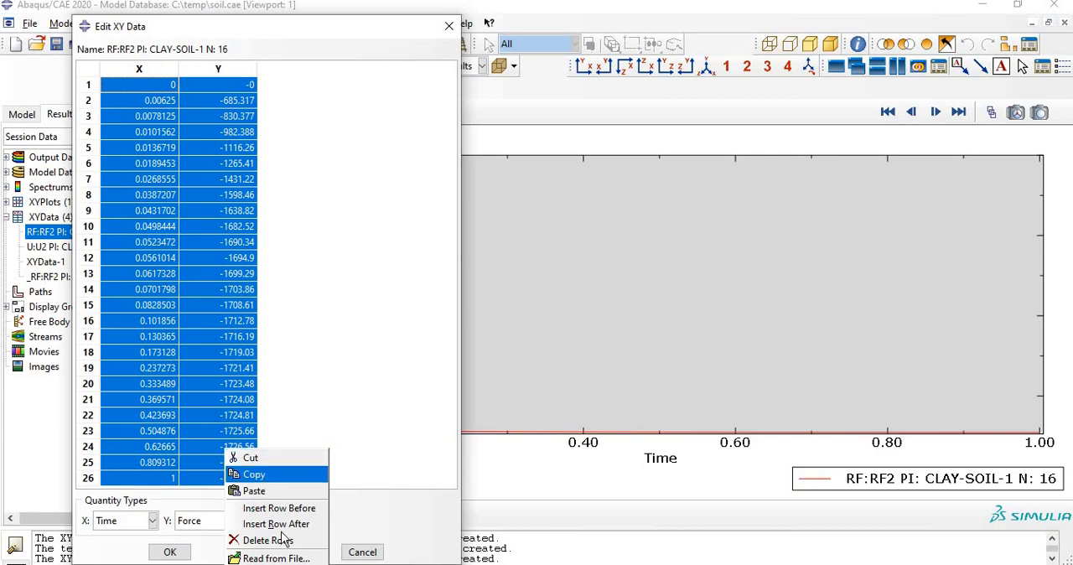
left_click(251, 475)
Step: Switch to Excel, paste the copied RF2 values into sheet Лист2 starting at cell G3, and return to Abaqus/CAE
left_click(587, 564)
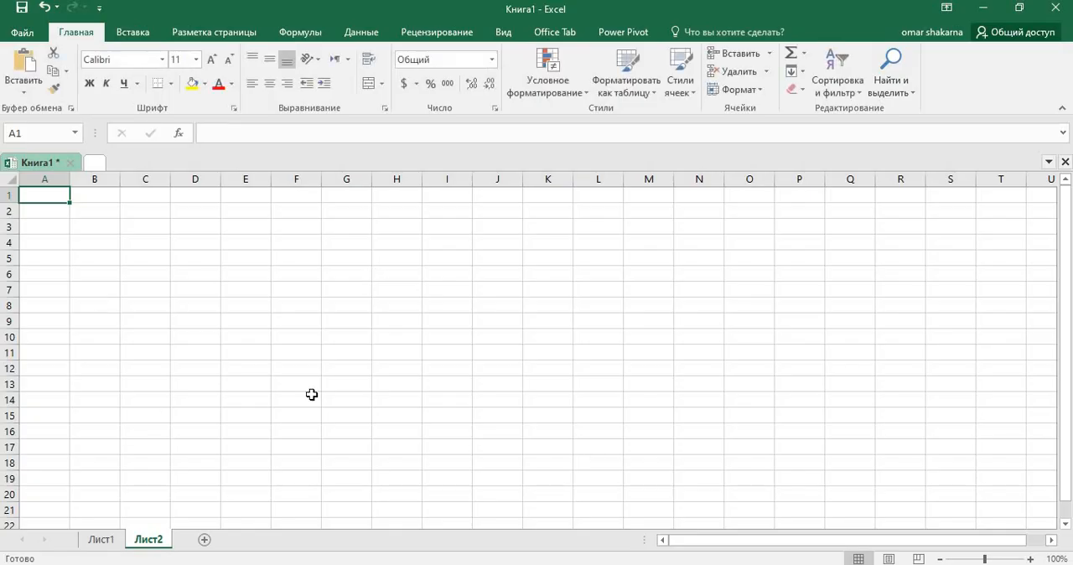
right_click(346, 230)
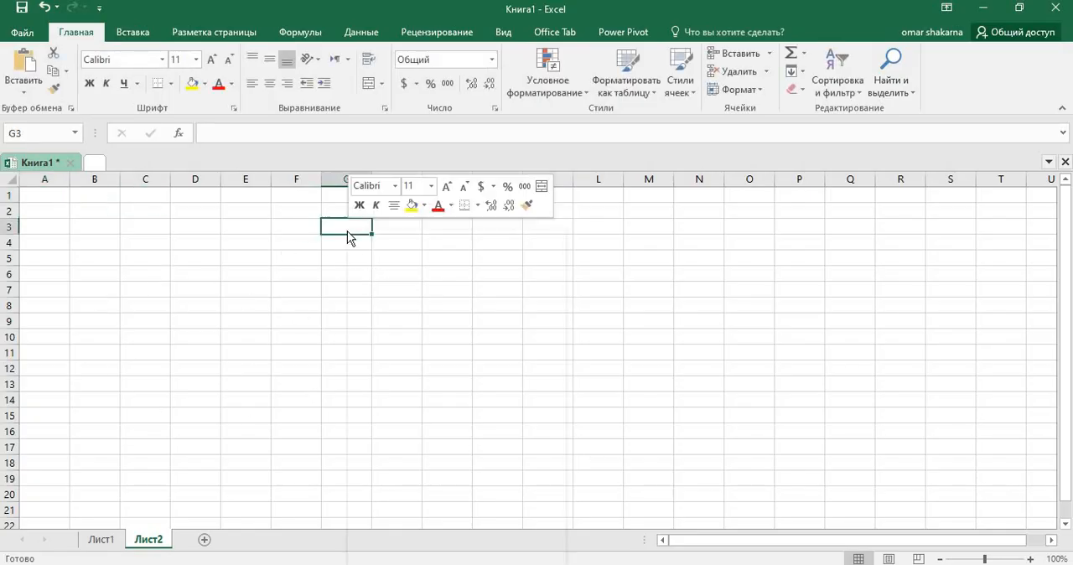
left_click(377, 297)
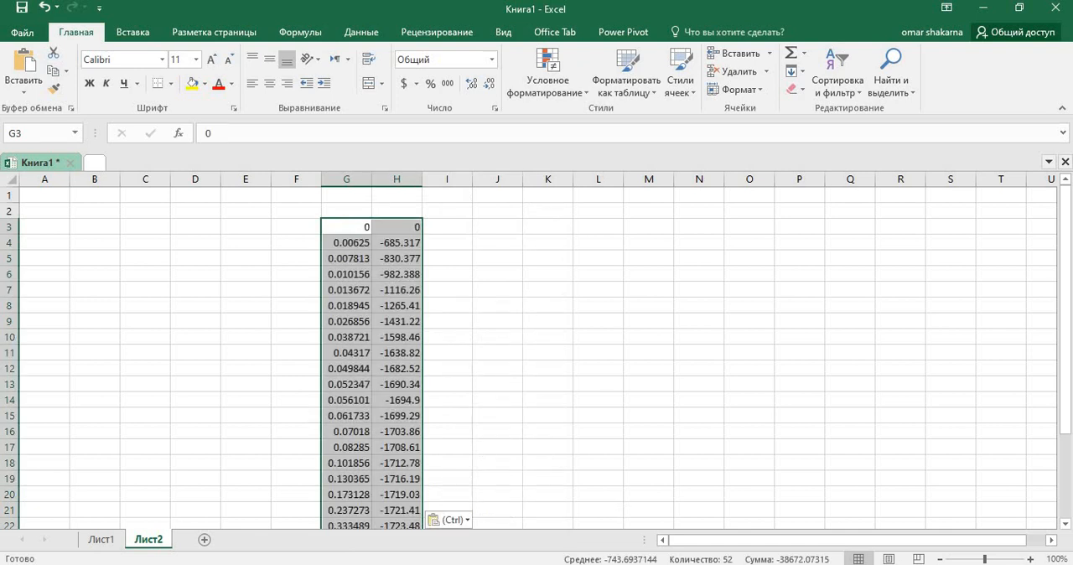
left_click(654, 564)
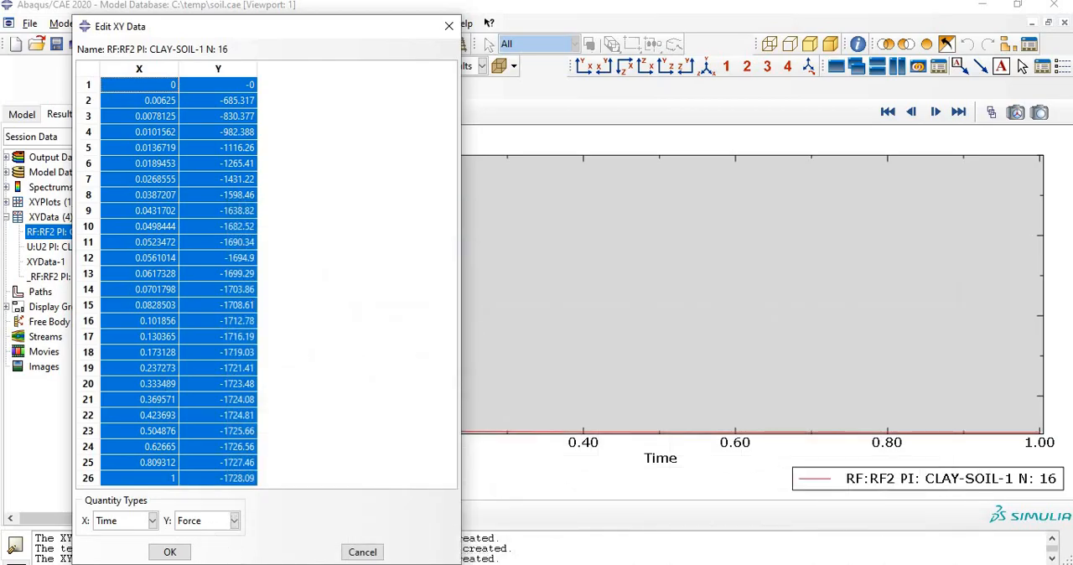
Step: Switch to Excel and enter the headers "Time" in G2 and "forces" in H2 above the pasted RF2 values
left_click(645, 564)
left_click(361, 211)
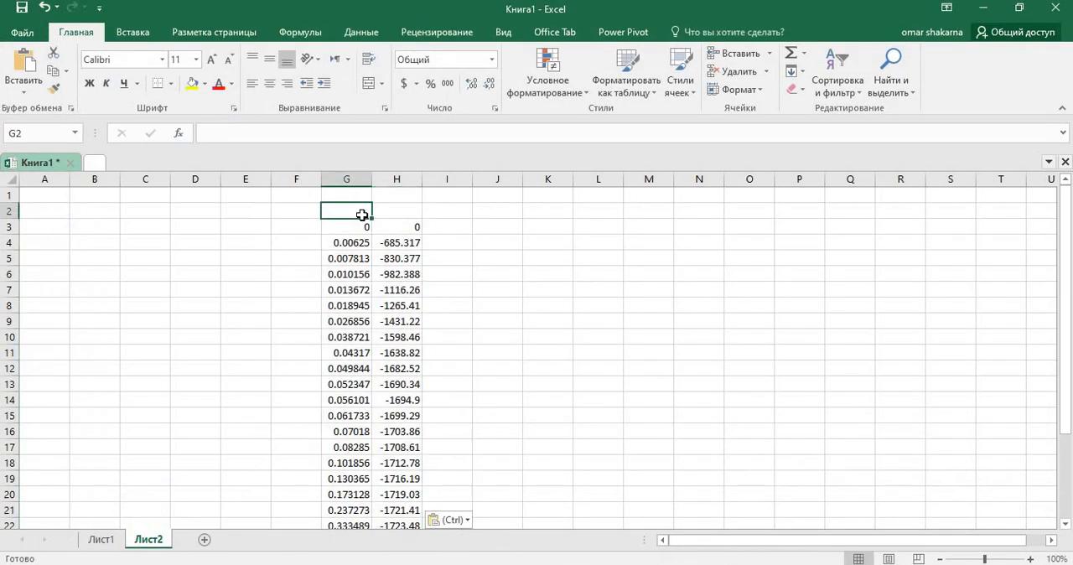
type("Time")
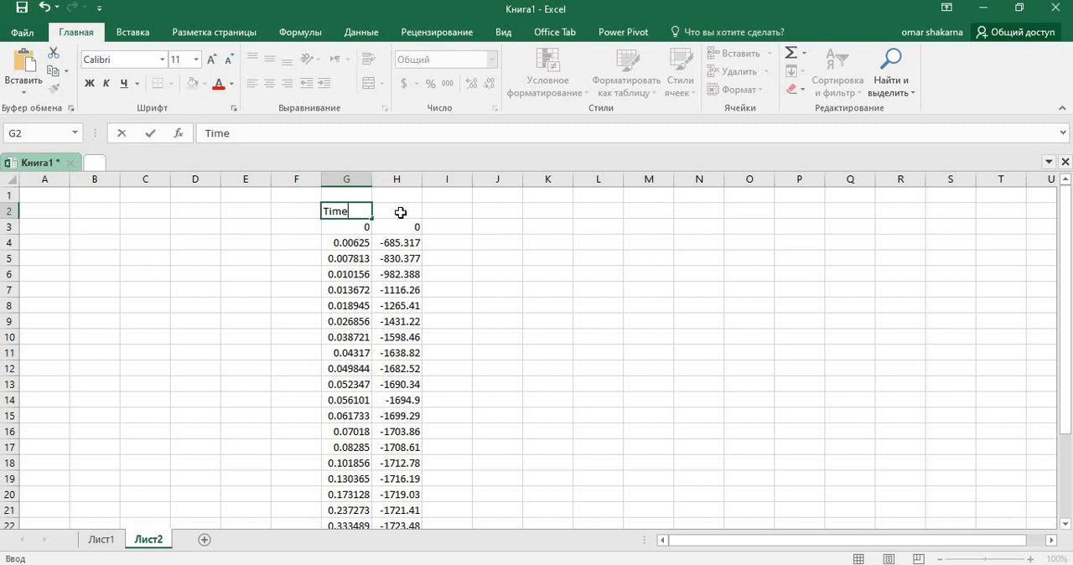
left_click(401, 213)
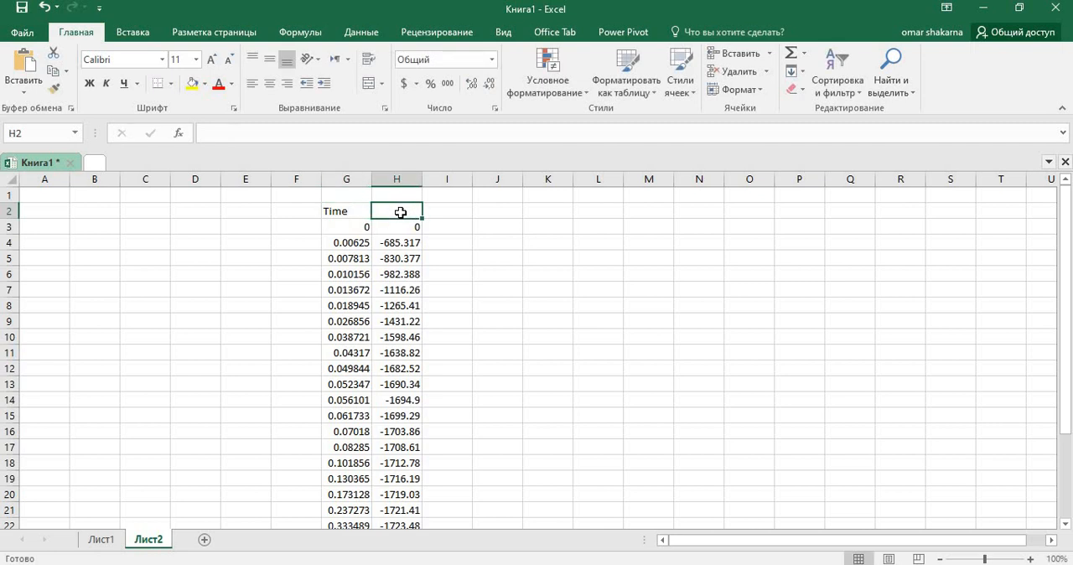
type("forces")
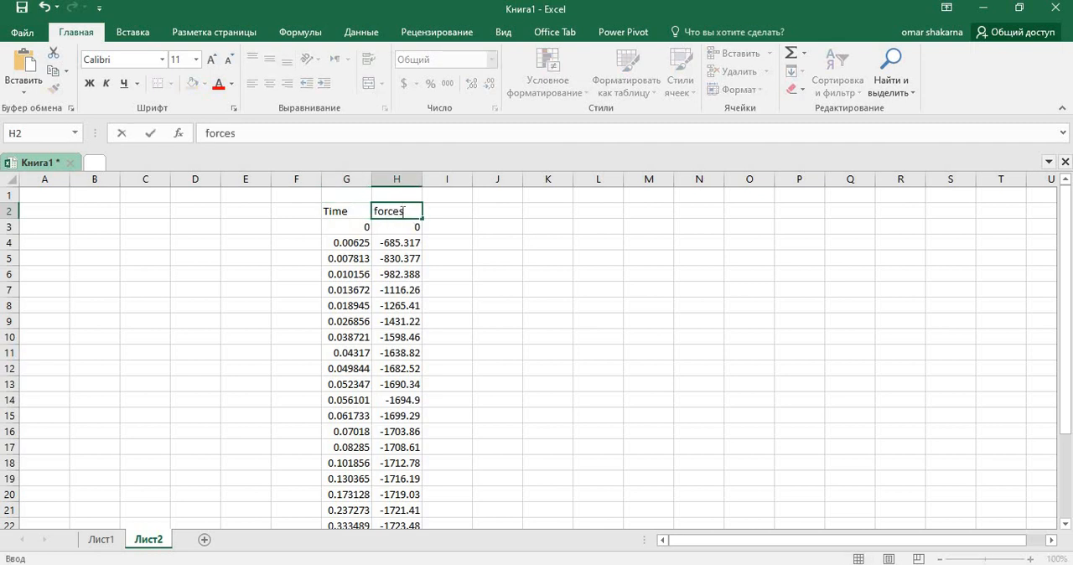
left_click(553, 259)
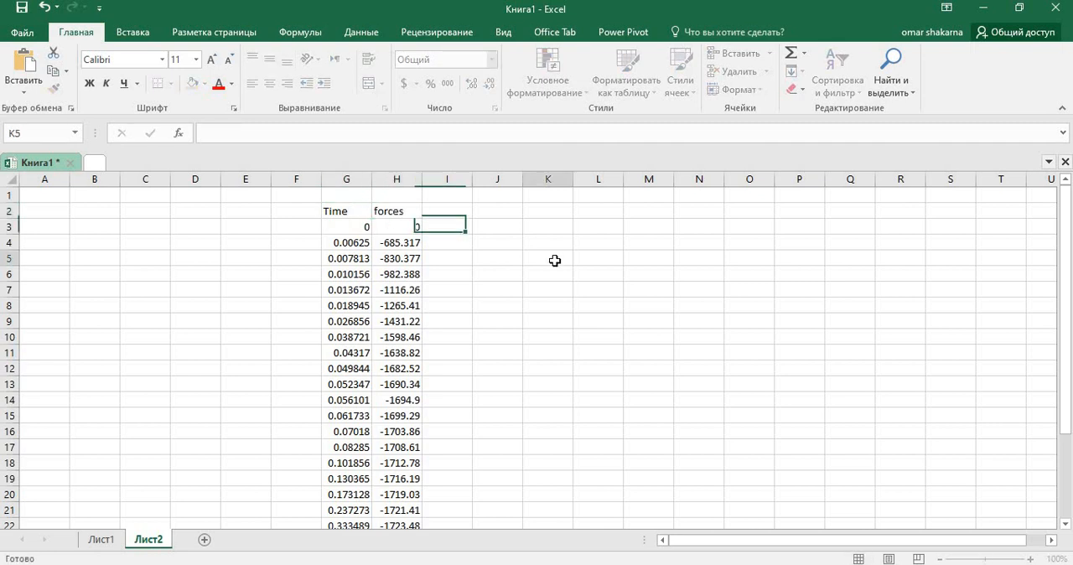
Step: Apply outer and inner cell borders to the Time and forces table in G2:H28
left_click_drag(352, 210, 399, 496)
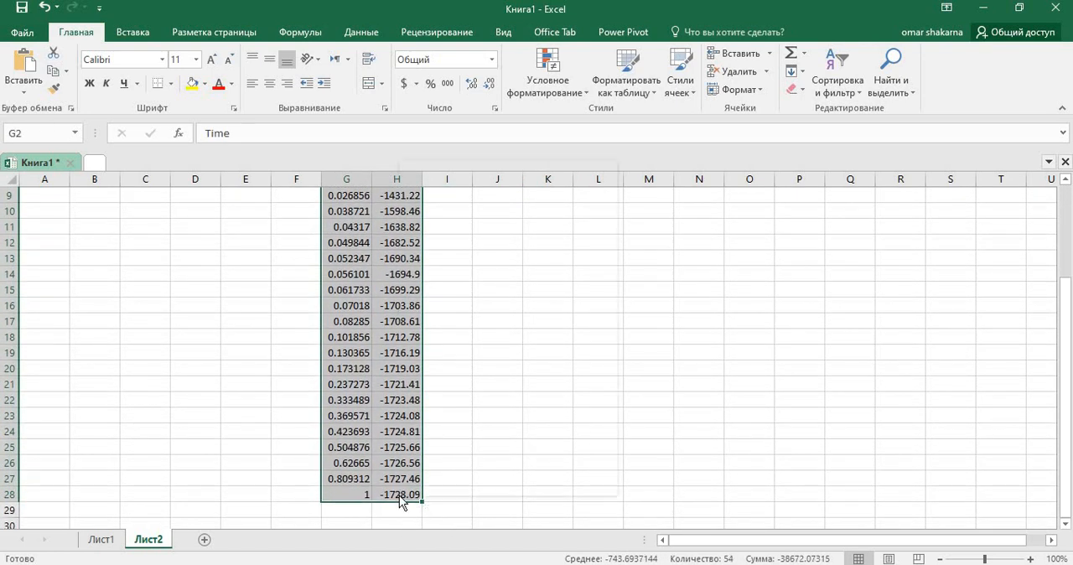
right_click(399, 496)
key("Escape")
scroll(397, 400, "up", 3)
key("ctrl+1")
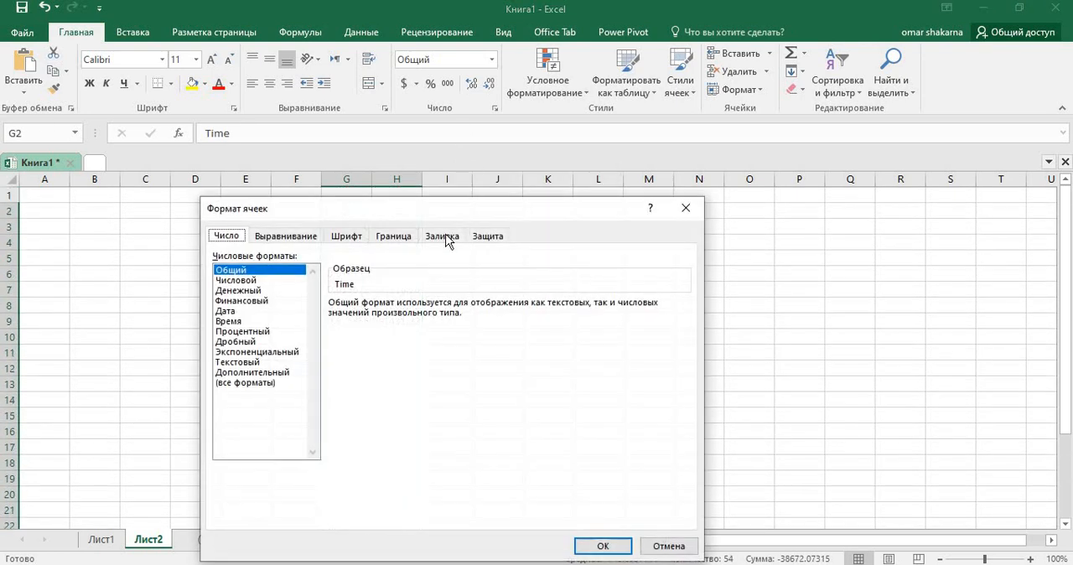
left_click(395, 236)
left_click(448, 388)
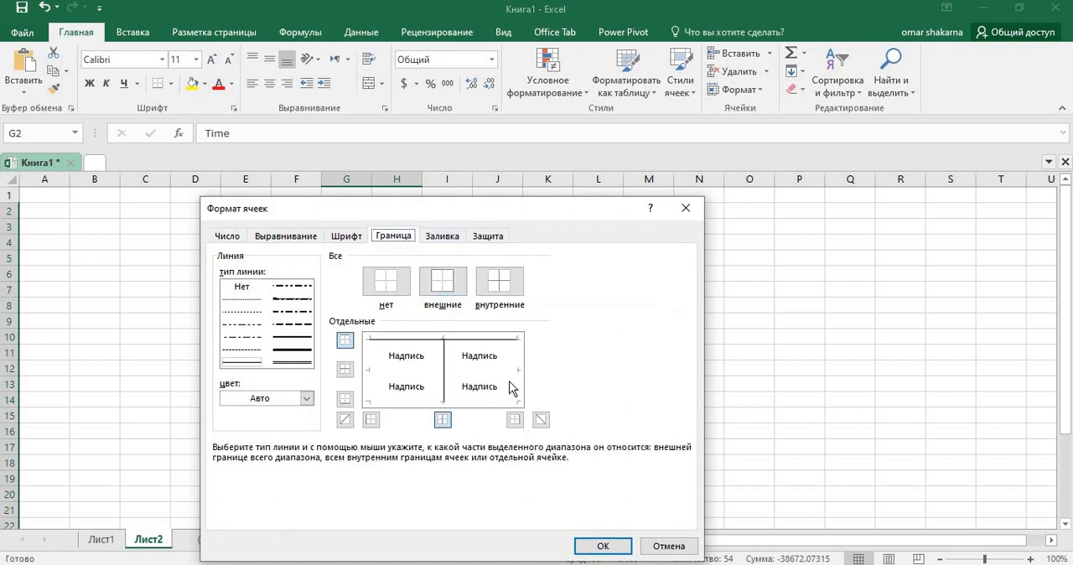
left_click(510, 393)
left_click(490, 397)
left_click(481, 371)
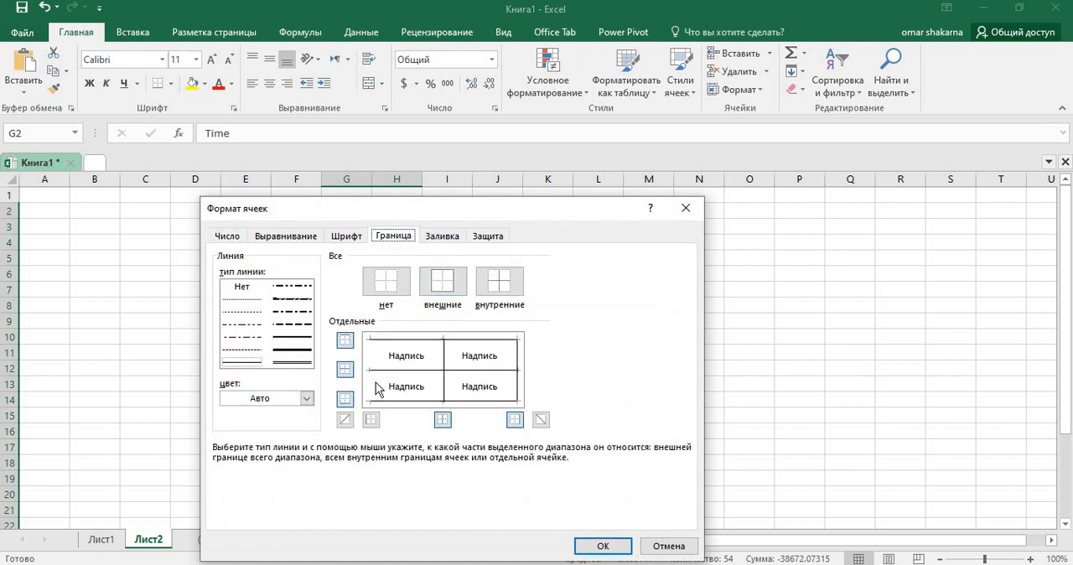
left_click(375, 383)
left_click(603, 546)
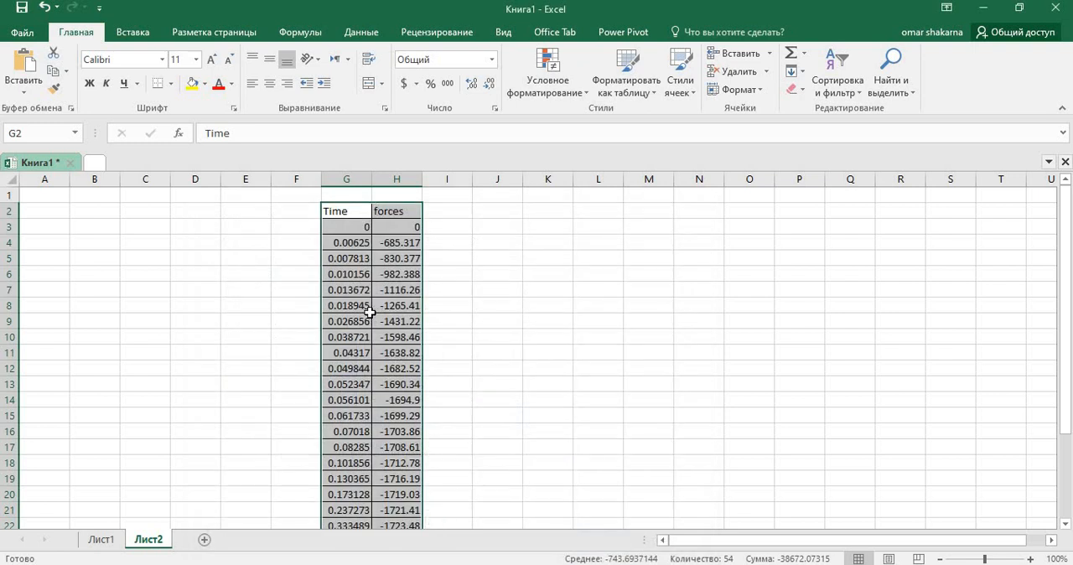
Step: Enter -1 in I3 and fill it down to I28 beside the forces column
left_click(443, 228)
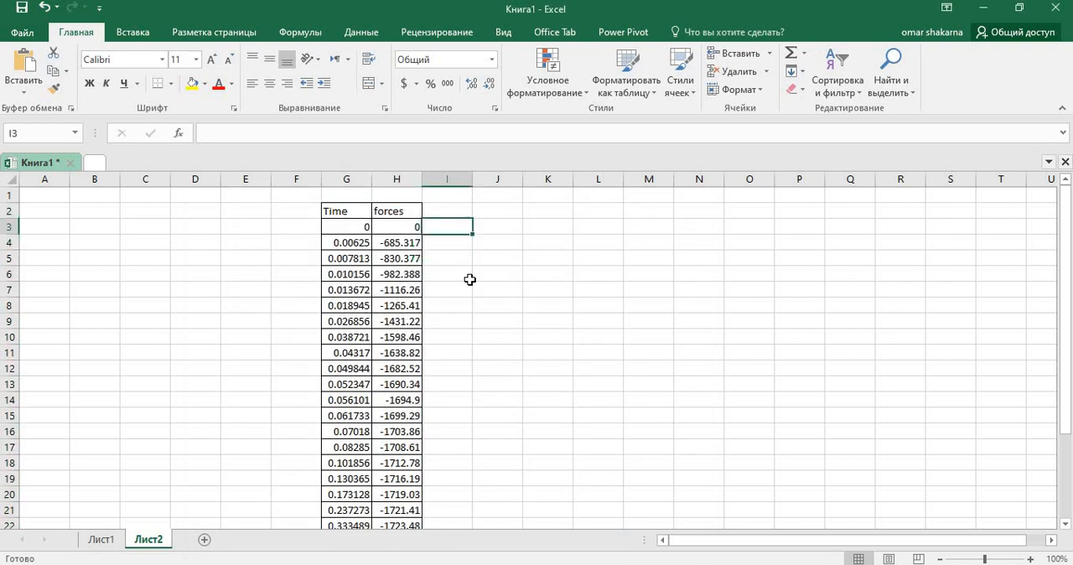
type("-1")
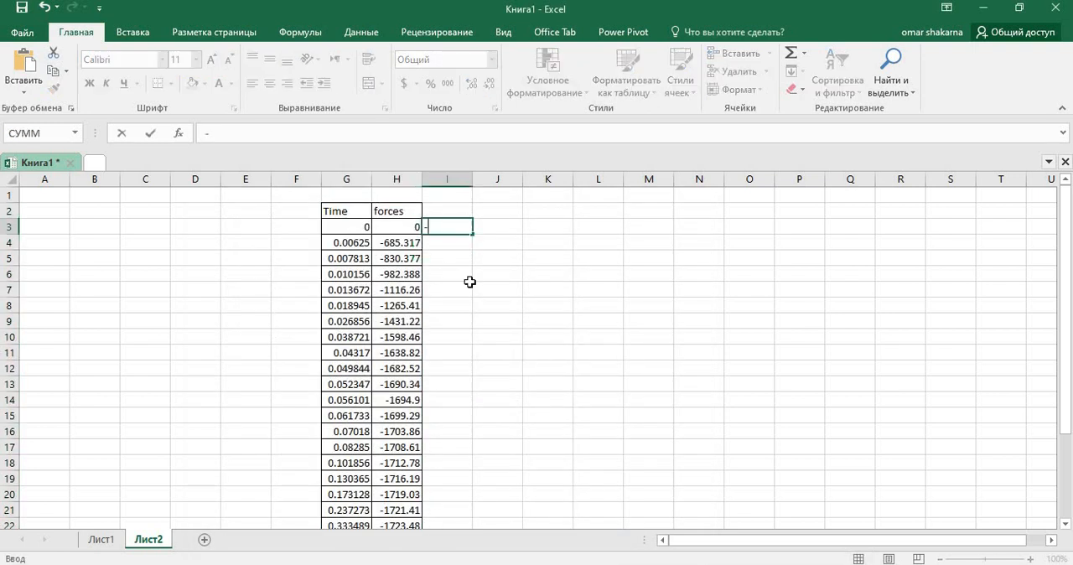
left_click(452, 232)
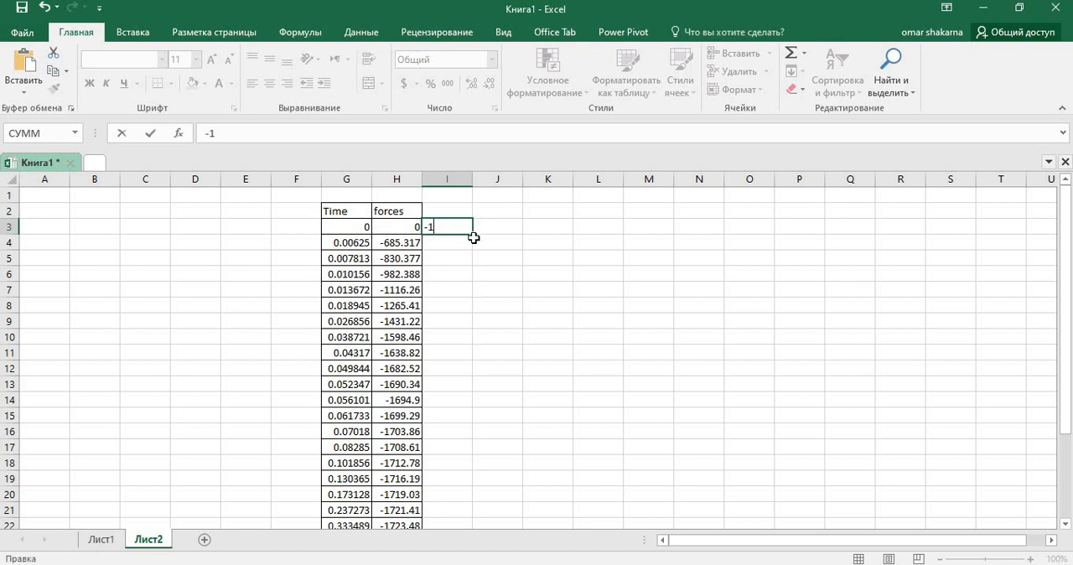
left_click_drag(474, 237, 462, 510)
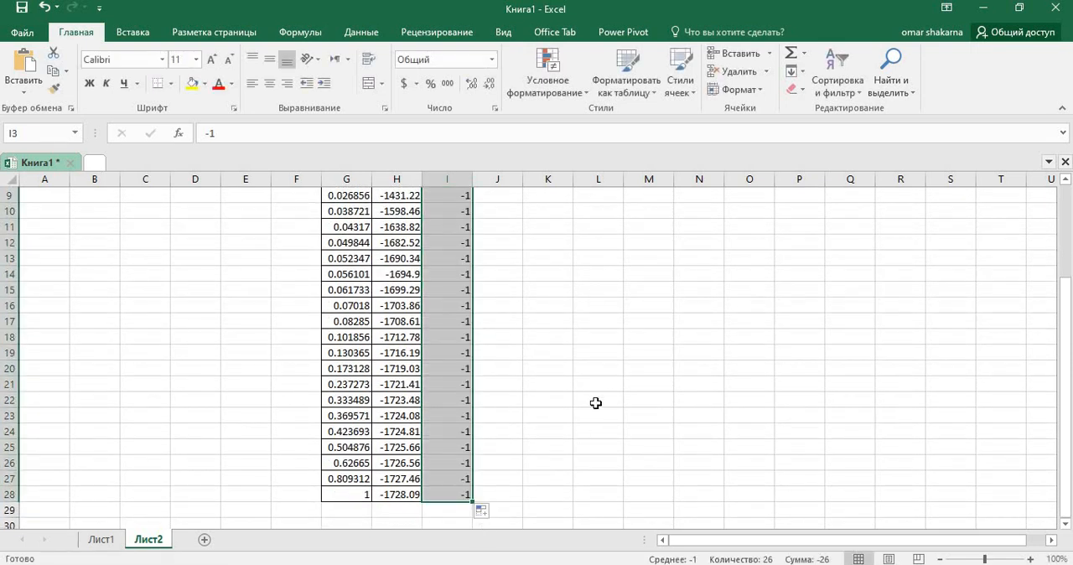
Step: Enter the formula =H3*I3 in J3 and fill it down to J28
scroll(547, 253, "up", 3)
left_click(512, 229)
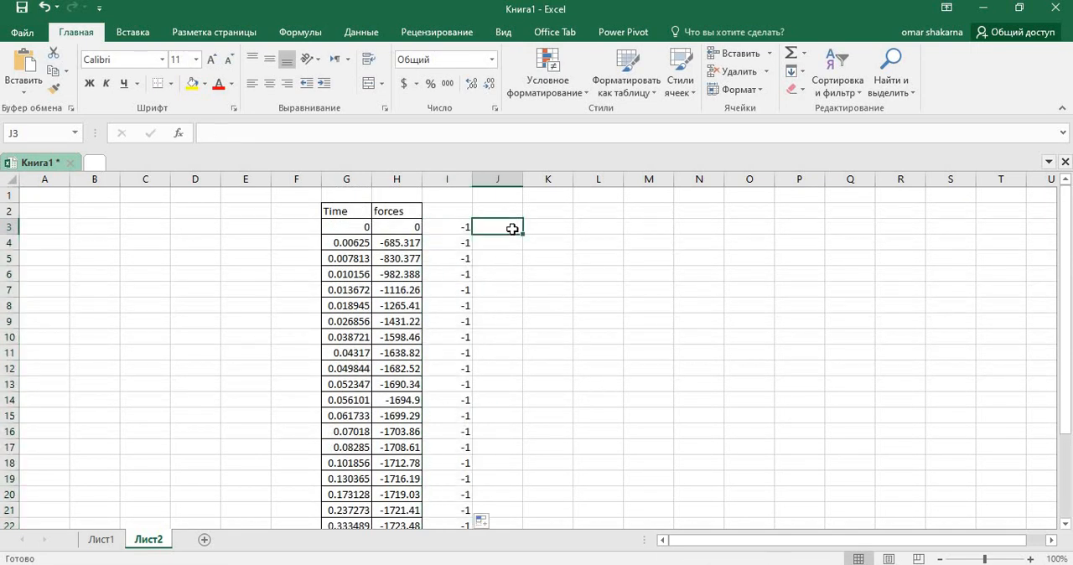
type("=")
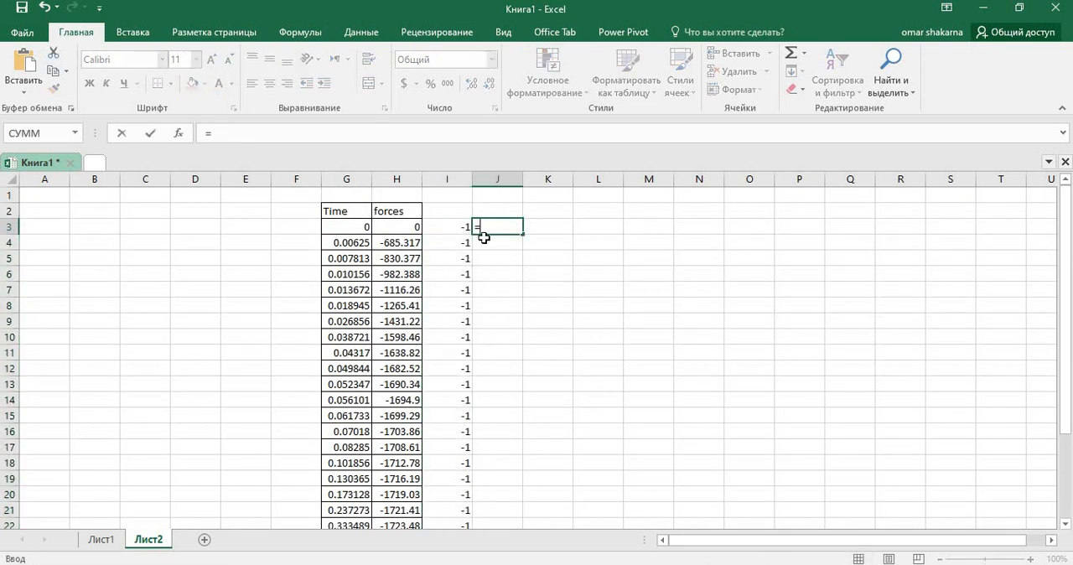
left_click(410, 230)
type("*")
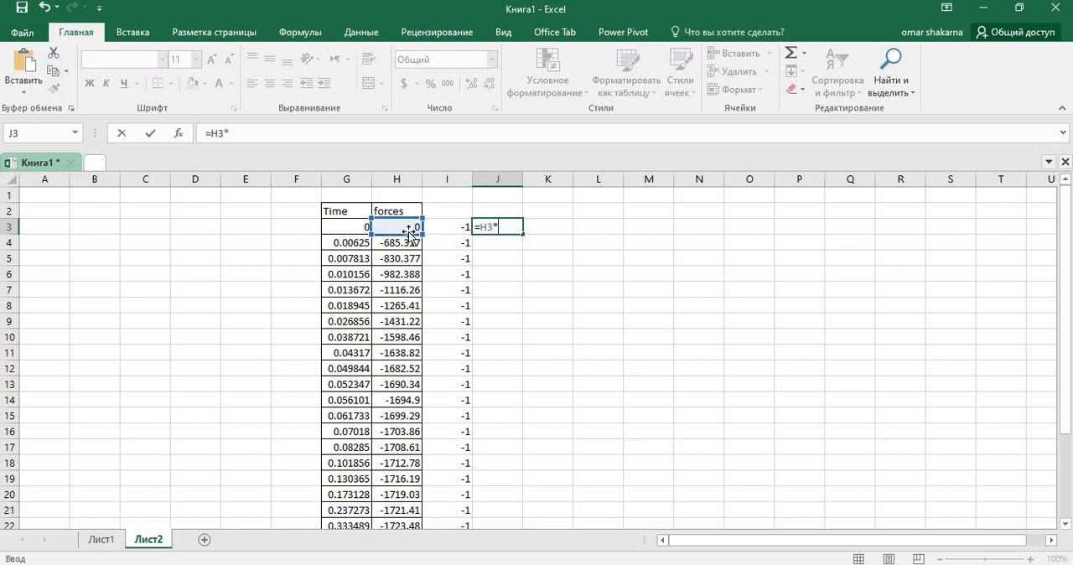
left_click(459, 229)
key("Return")
left_click(514, 225)
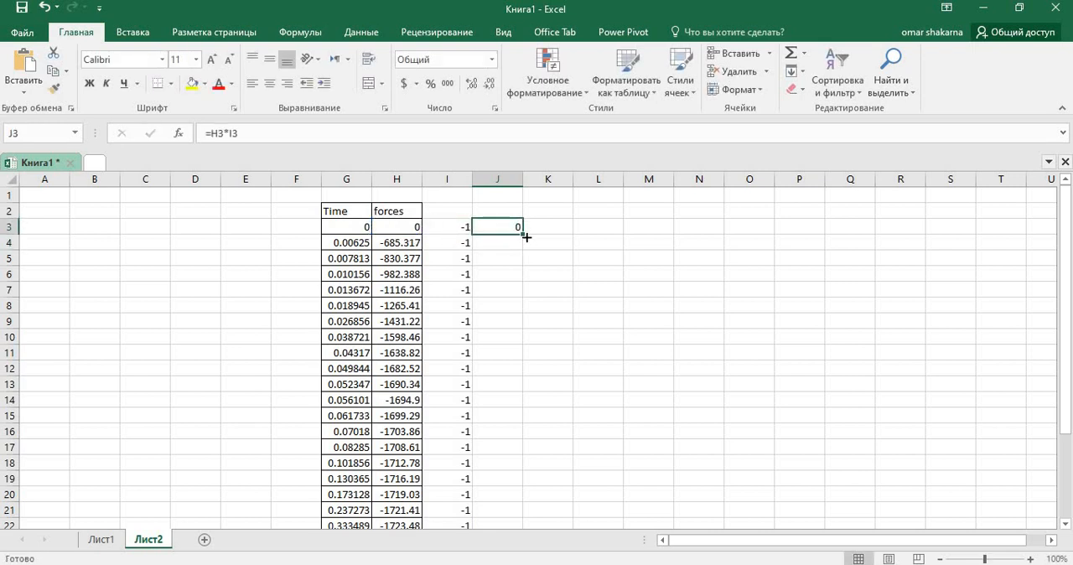
left_click_drag(523, 234, 512, 501)
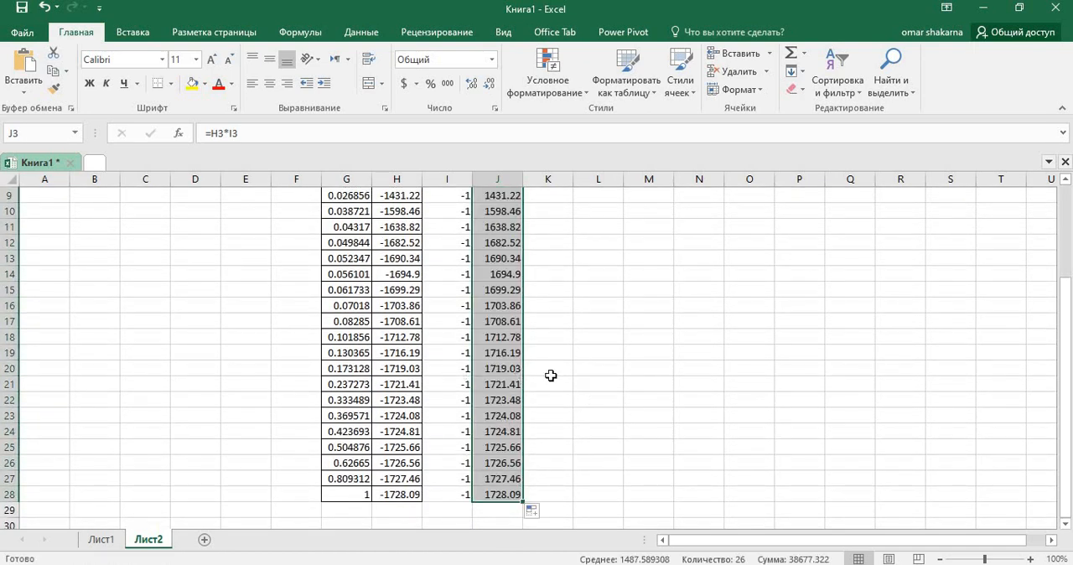
scroll(615, 339, "up", 3)
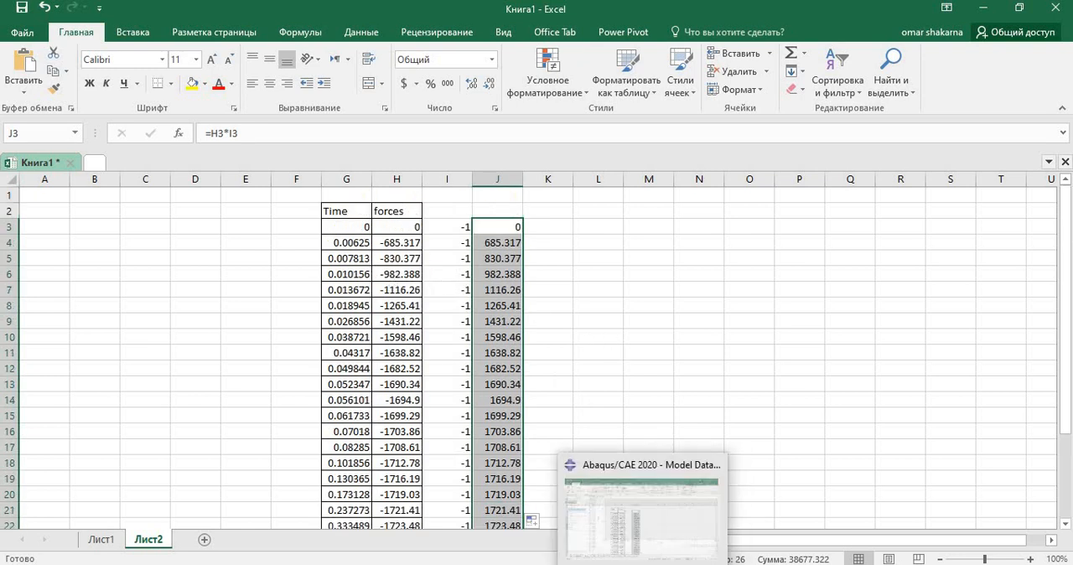
Step: Switch to Abaqus/CAE, accept and close the RF2 data, and open the XY data "U:U2 PI: CLAY-SOIL-1 N: 16" for editing
left_click(615, 564)
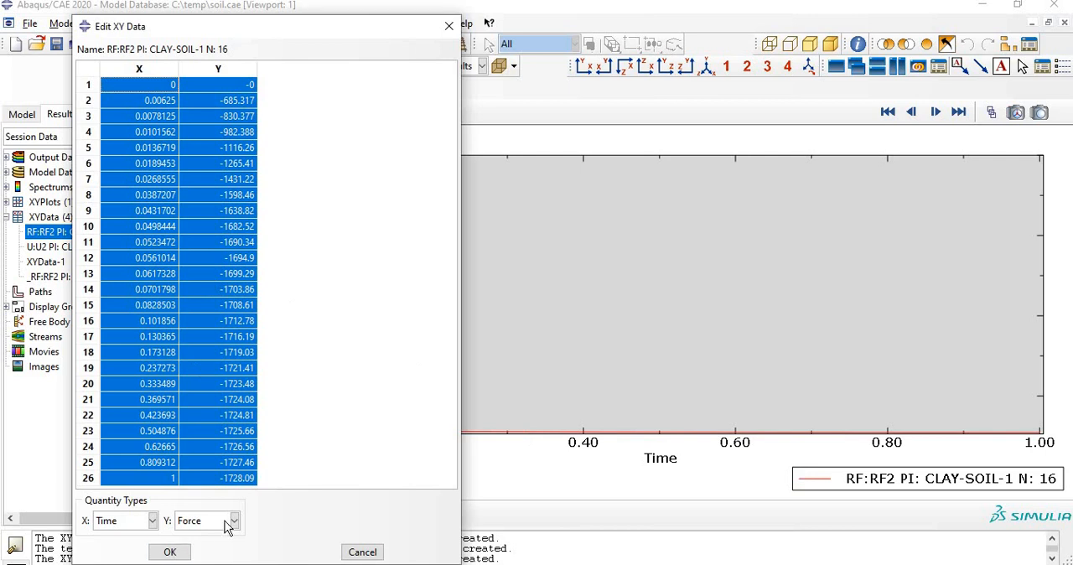
left_click(165, 551)
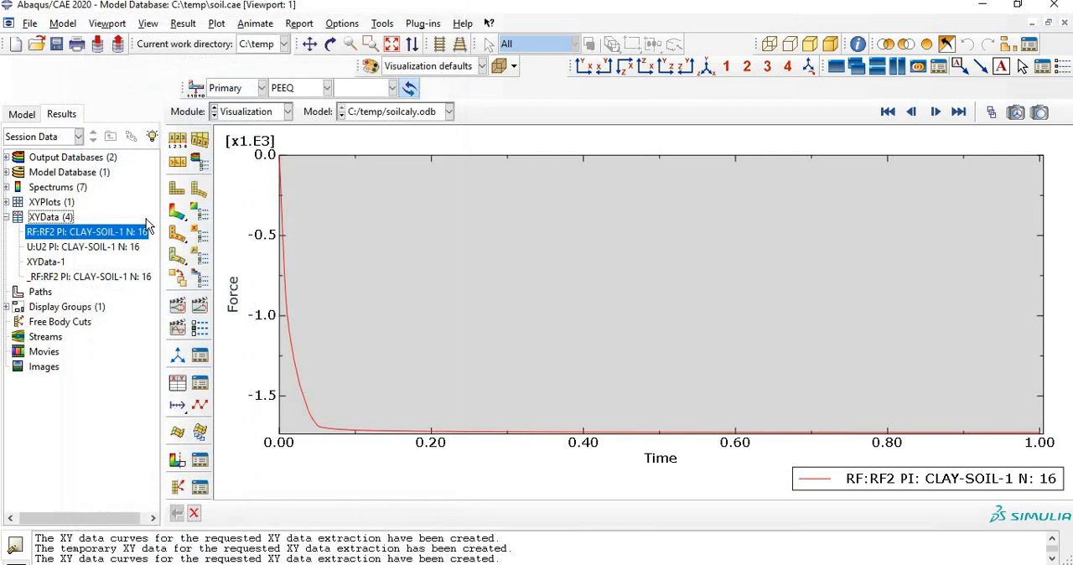
right_click(83, 253)
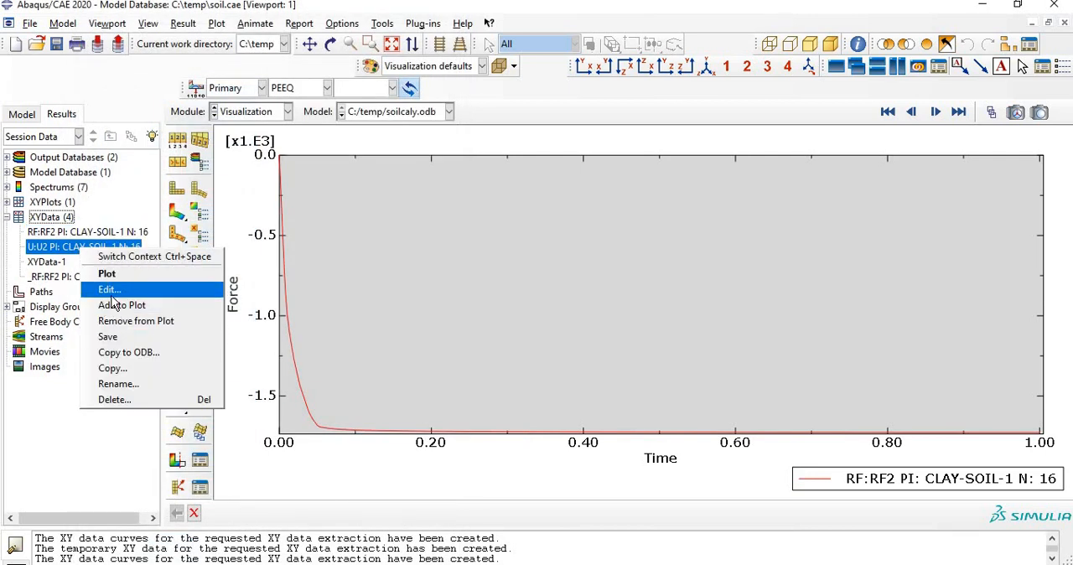
left_click(134, 292)
Step: Set the U2 data's quantity types to Arc length for X and Displacement for Y, and accept the changes
left_click(207, 521)
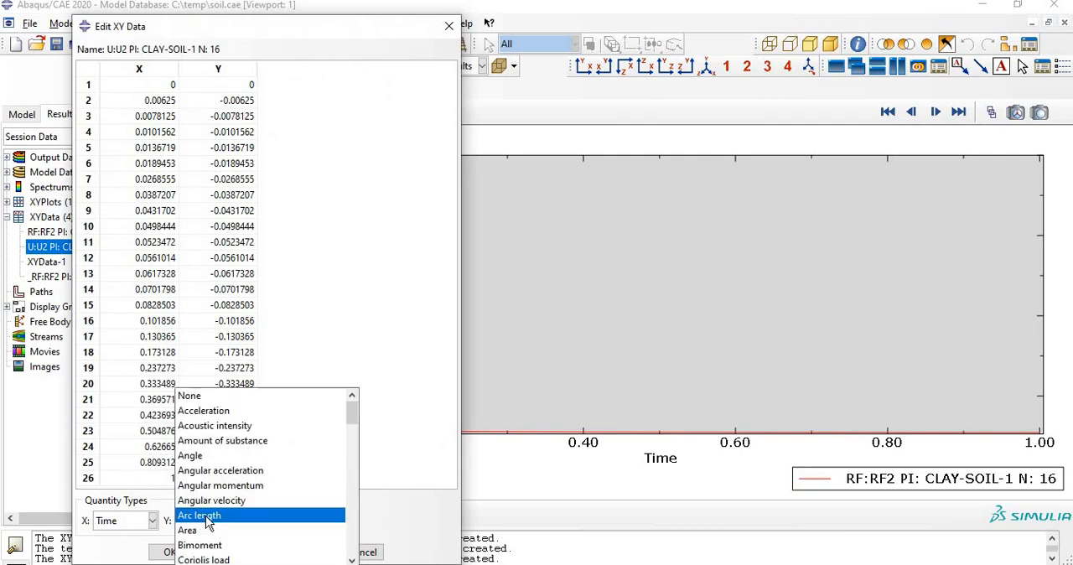
left_click(201, 516)
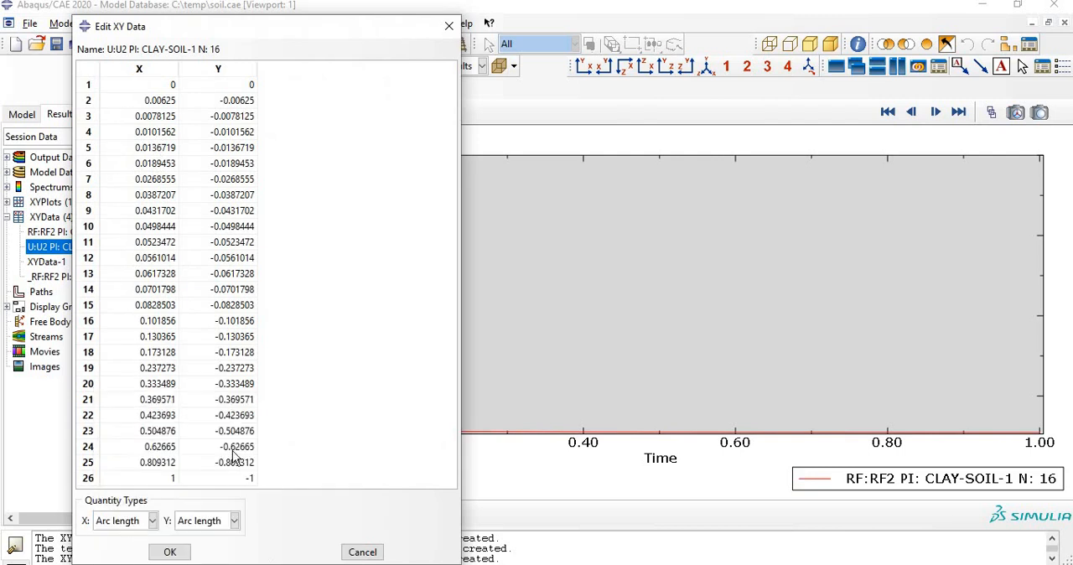
left_click_drag(158, 90, 239, 507)
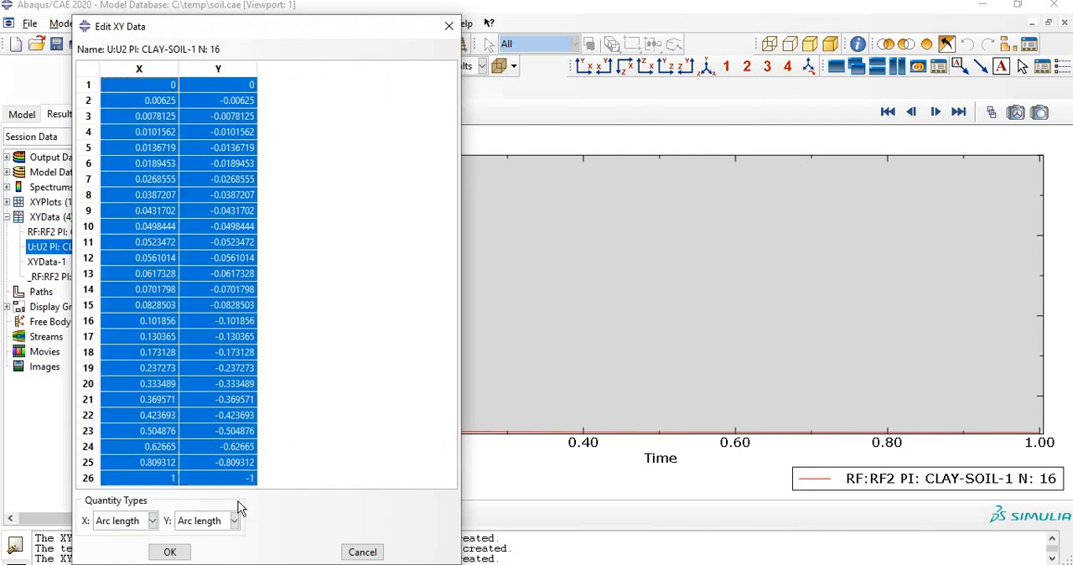
left_click(235, 521)
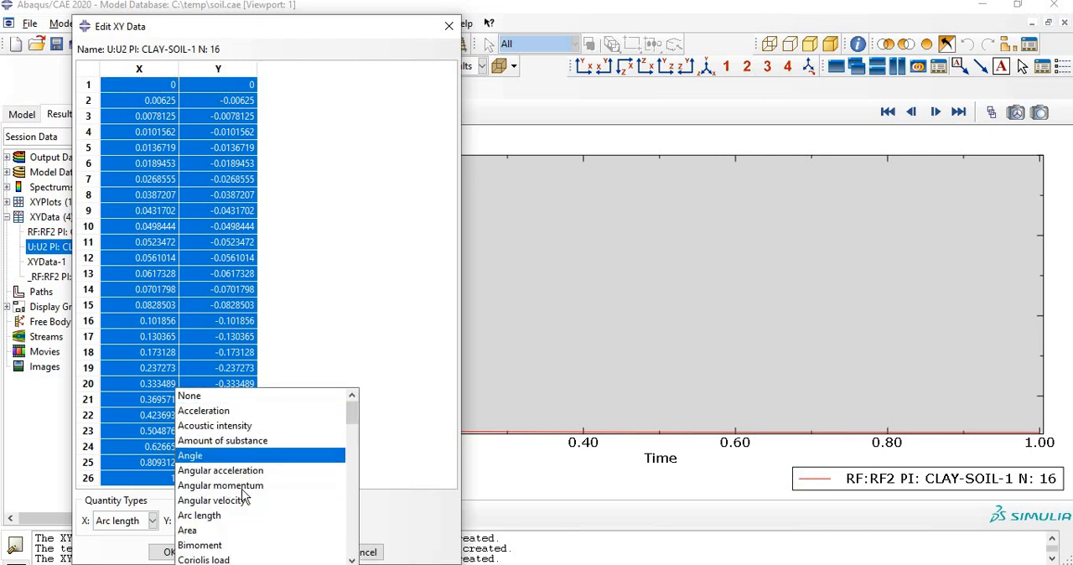
scroll(237, 547, "down", 1)
scroll(237, 546, "down", 2)
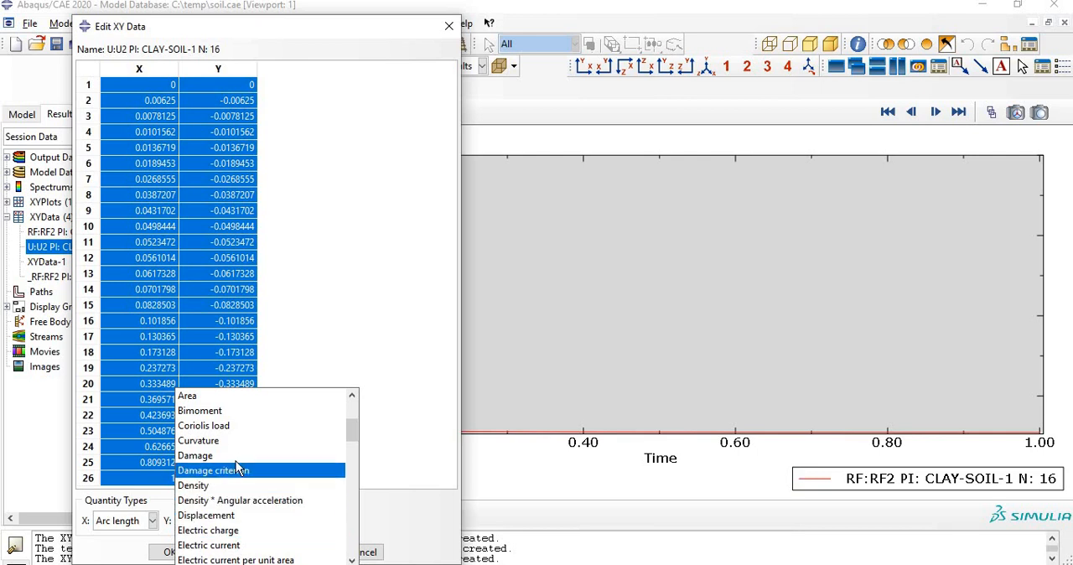
left_click(239, 515)
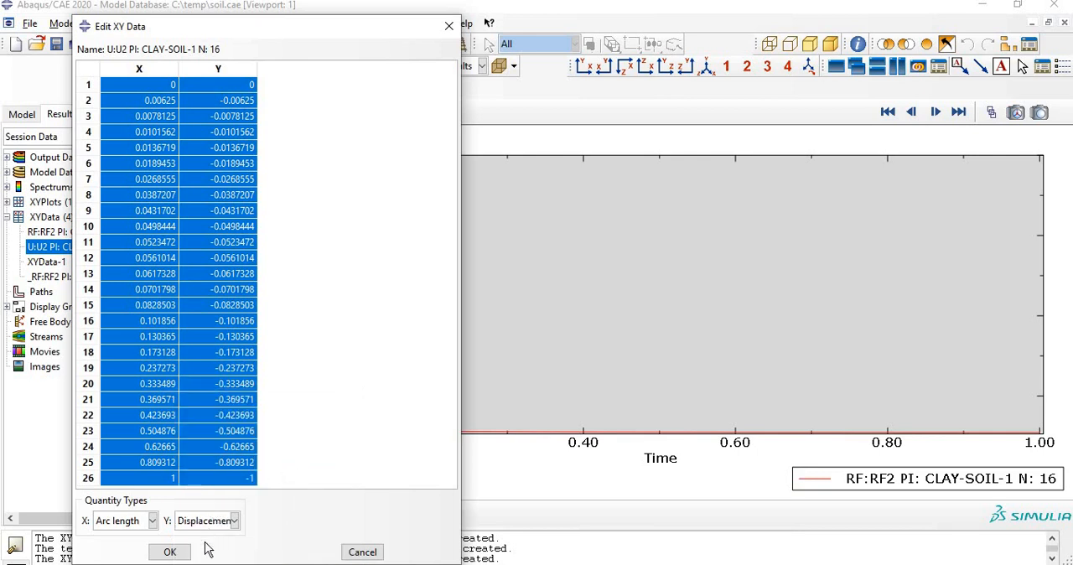
left_click(171, 552)
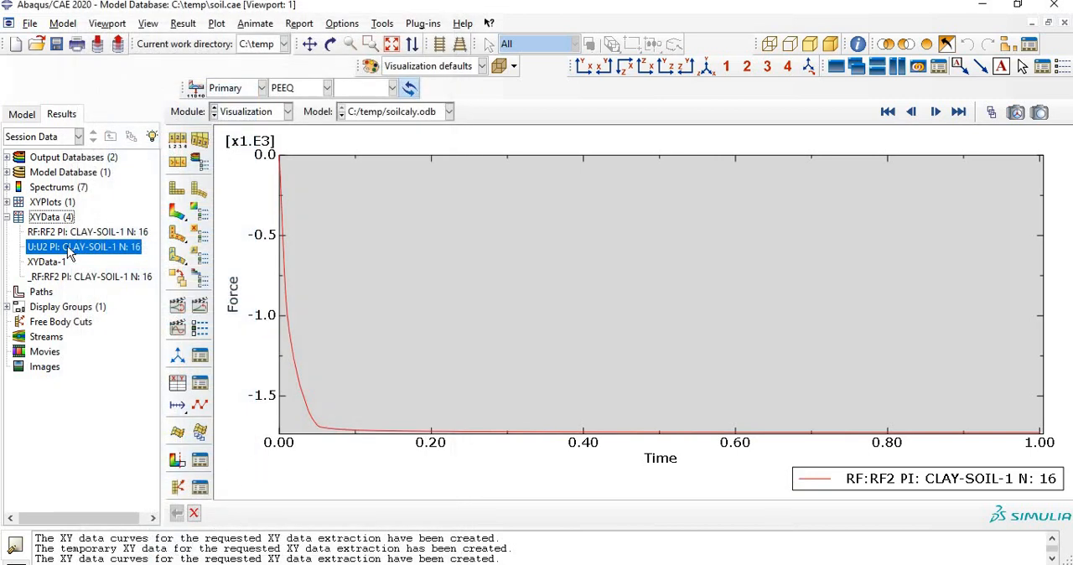
Step: Reopen the XY data "U:U2 PI: CLAY-SOIL-1 N: 16" for editing and copy all its X and Y values
right_click(70, 254)
left_click(121, 286)
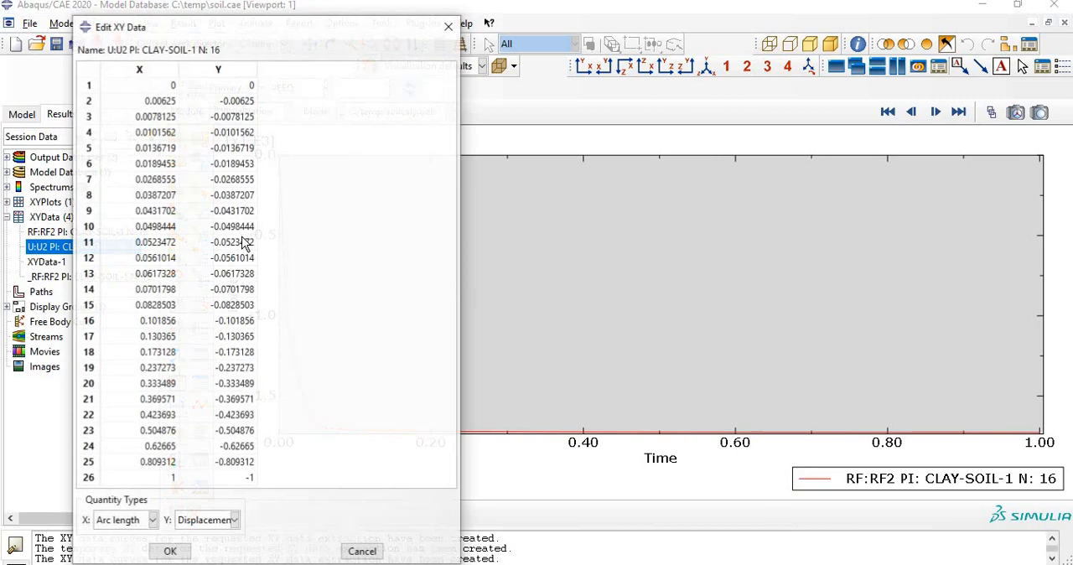
left_click_drag(236, 477, 112, 92)
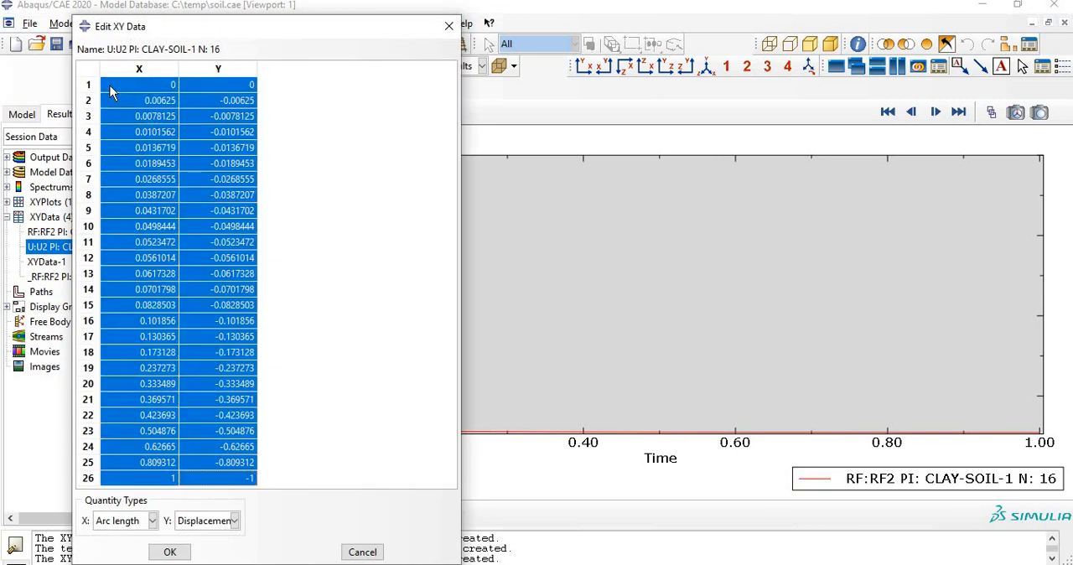
right_click(142, 110)
left_click(168, 127)
Step: Switch to Excel and paste the copied U2 values into sheet Лист2 starting at cell D3
left_click(646, 515)
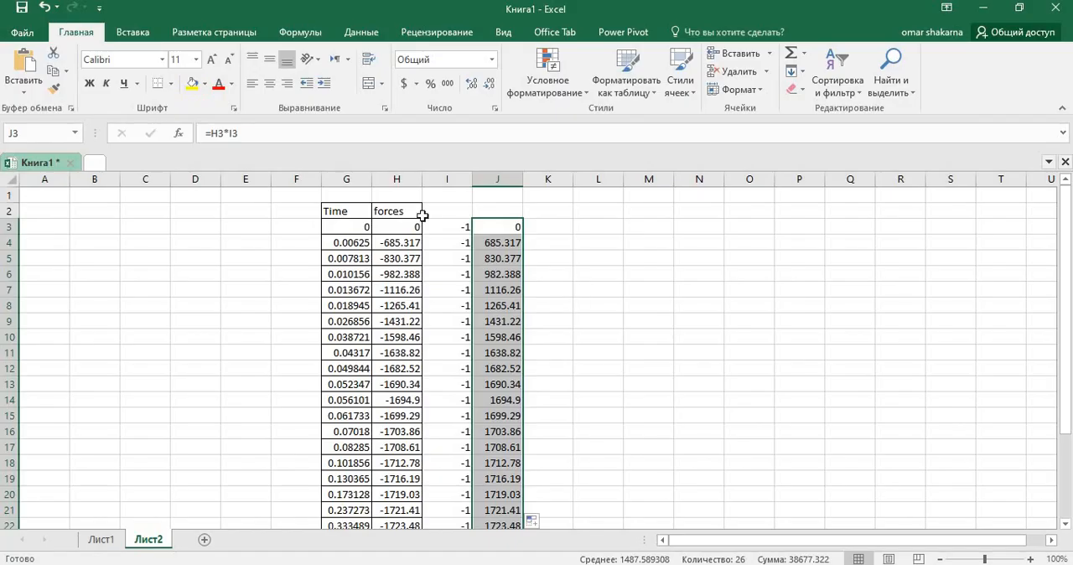
right_click(191, 233)
left_click(222, 285)
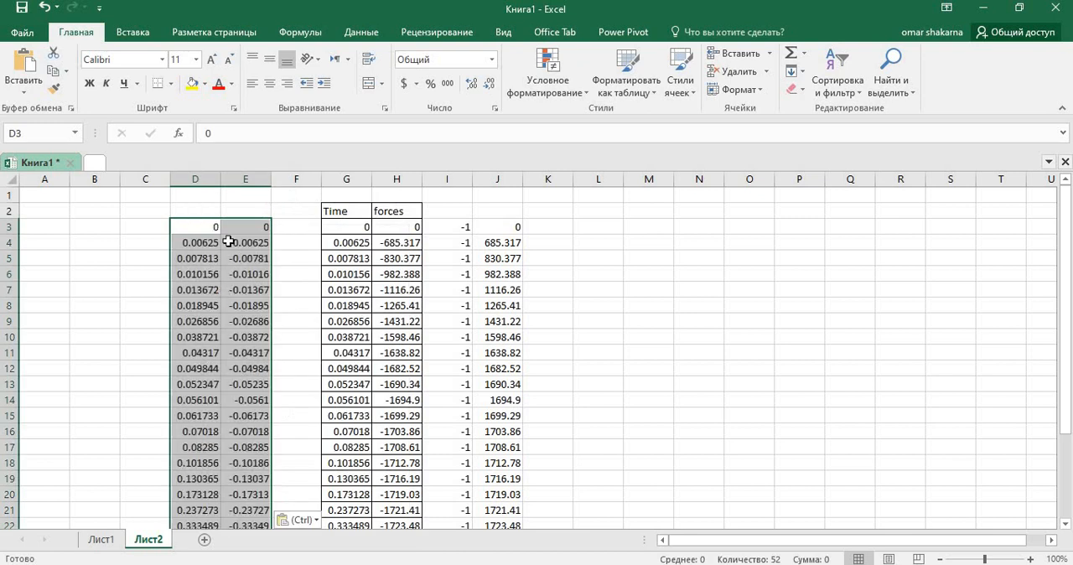
Step: Add the headings Time in D2 and Diss in E2 above the pasted displacement values
left_click(199, 208)
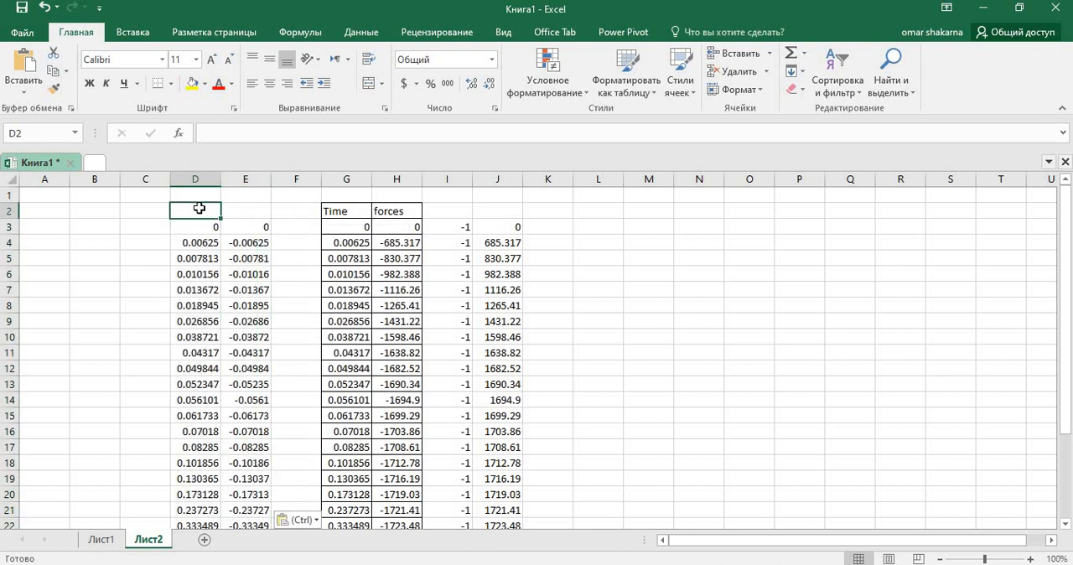
type("Time")
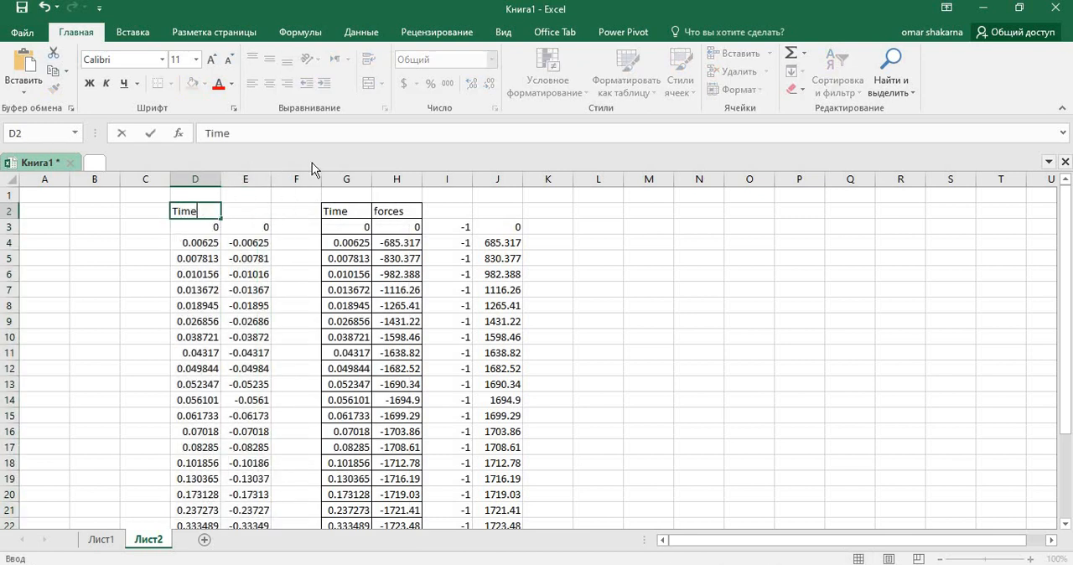
left_click(242, 210)
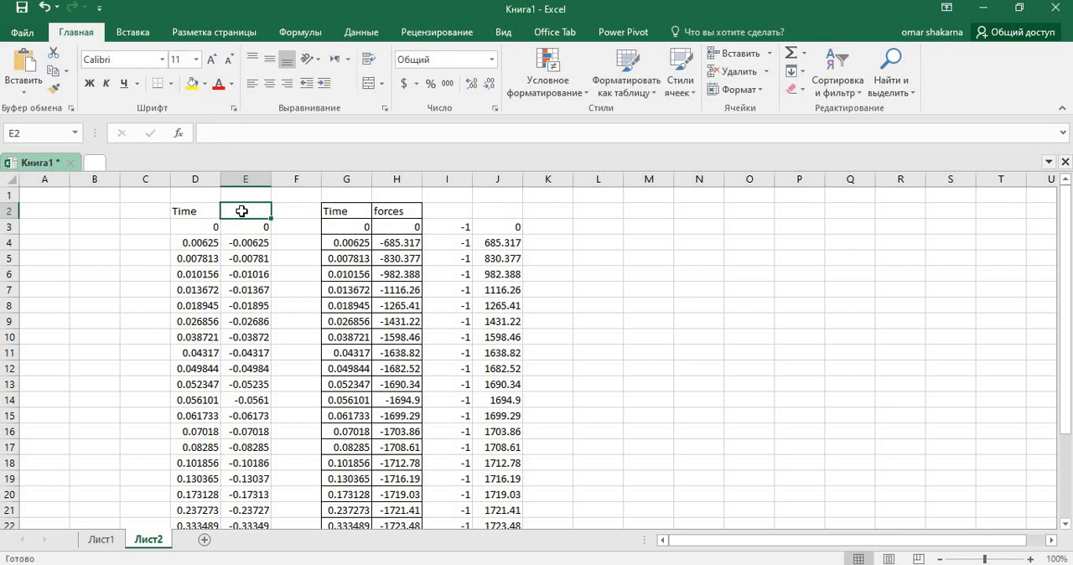
type("Diss")
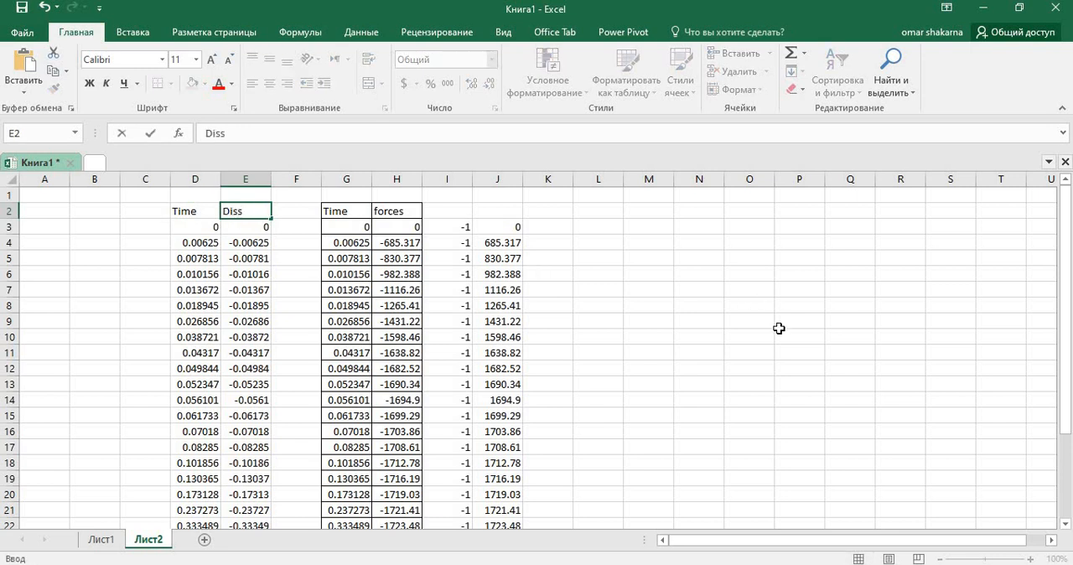
left_click(779, 328)
left_click_drag(215, 213, 246, 524)
scroll(293, 403, "up", 2)
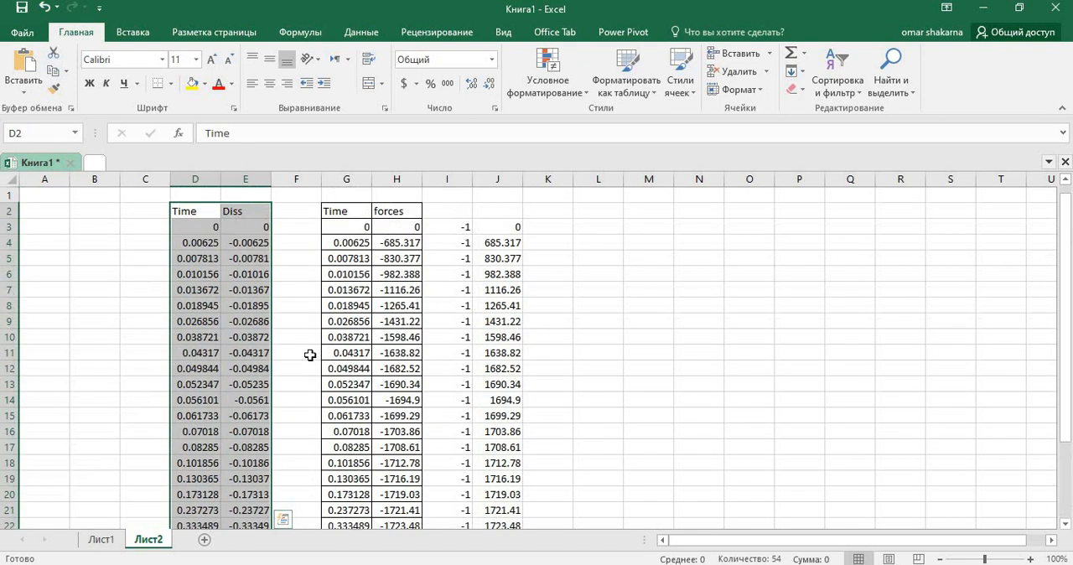
Step: Enter the formula =E3*I3 in K3 and fill it down to row 28 for the displacement values
left_click(550, 228)
type("=")
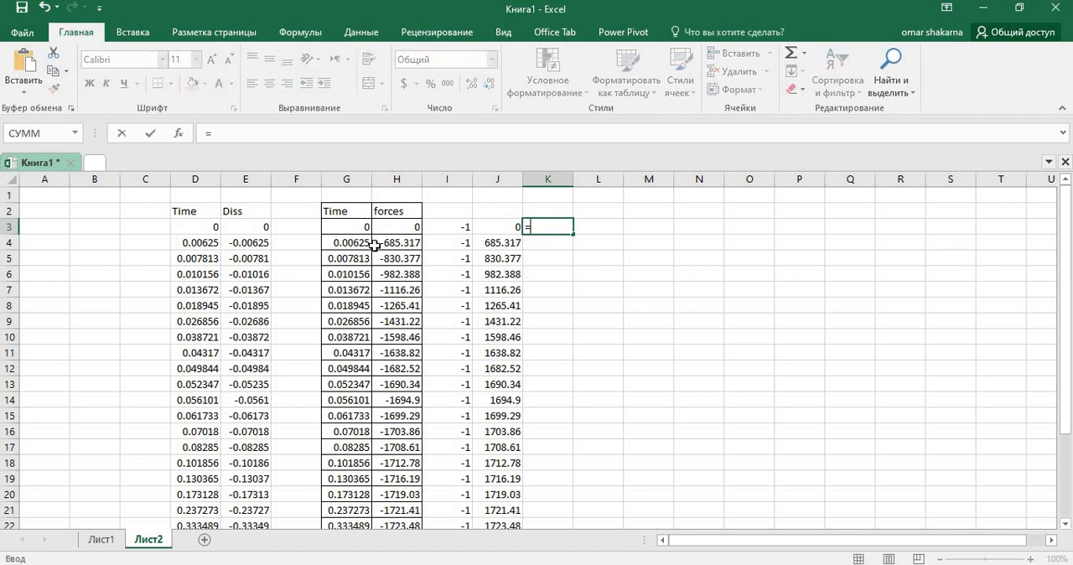
left_click(259, 226)
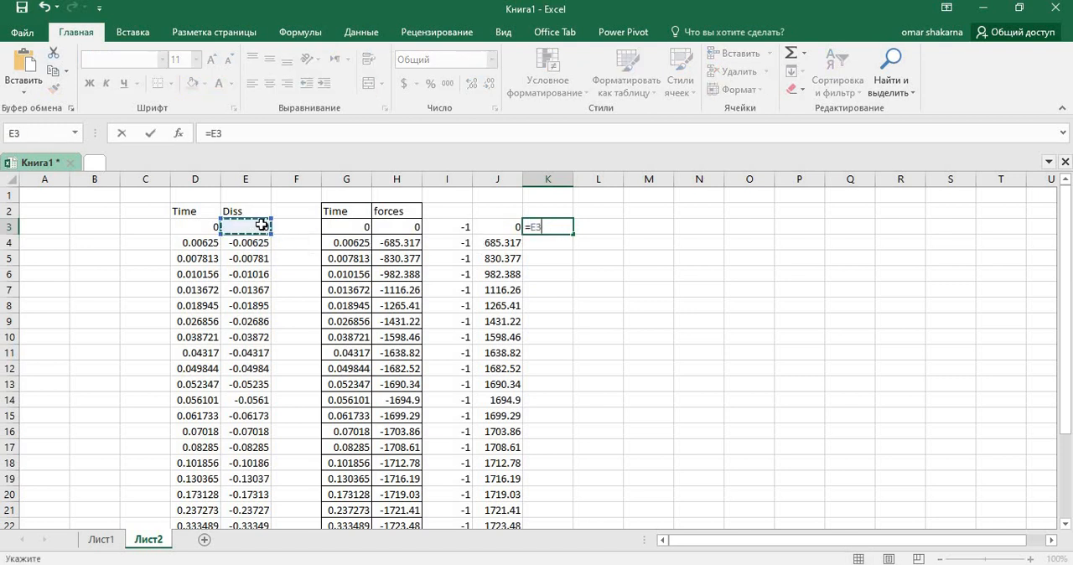
type("*")
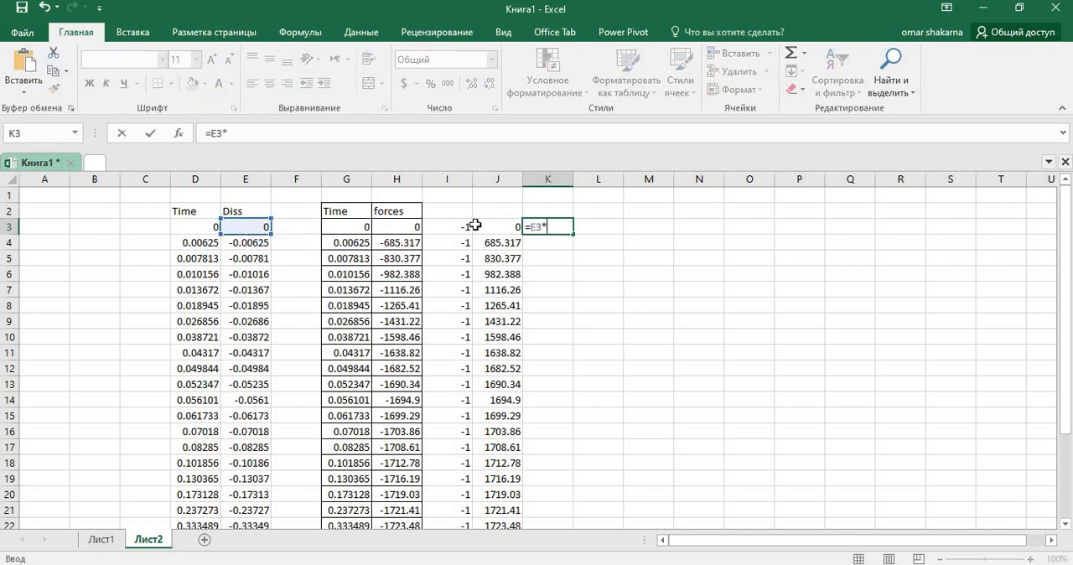
left_click(454, 229)
key("Return")
left_click(556, 226)
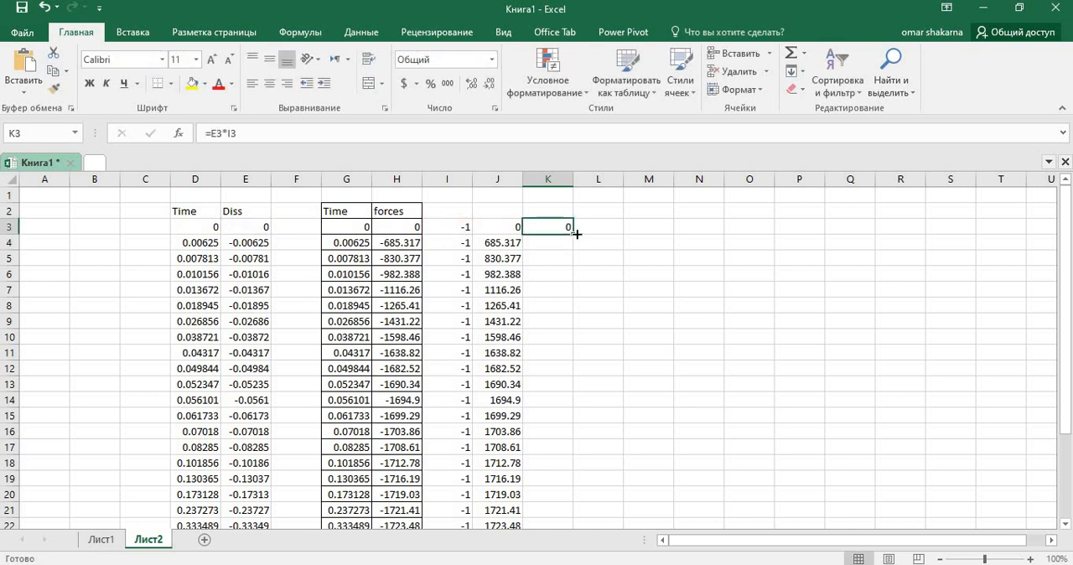
left_click_drag(569, 288, 585, 513)
scroll(746, 398, "up", 3)
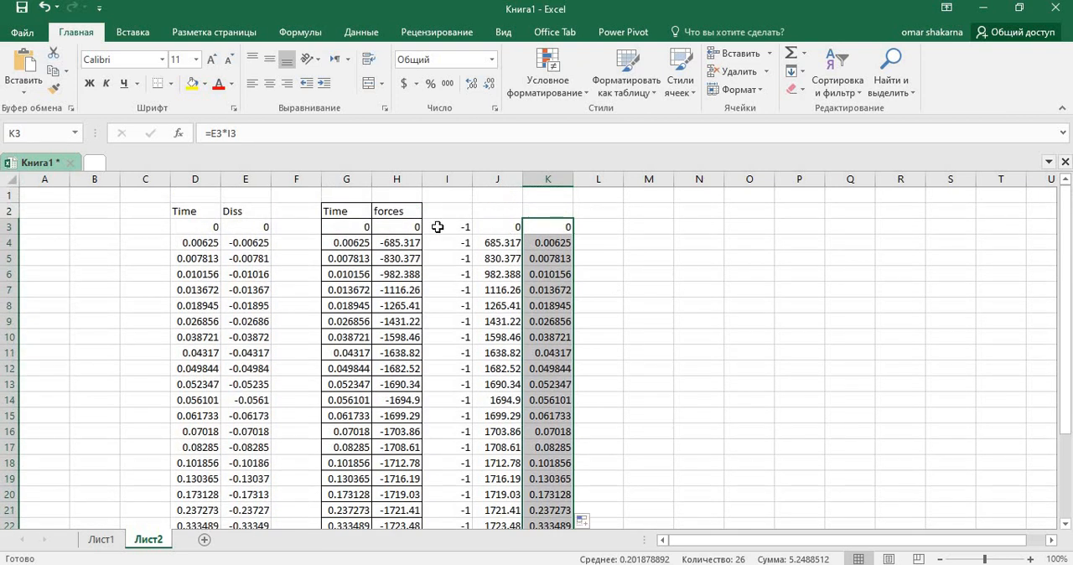
left_click_drag(343, 214, 379, 207)
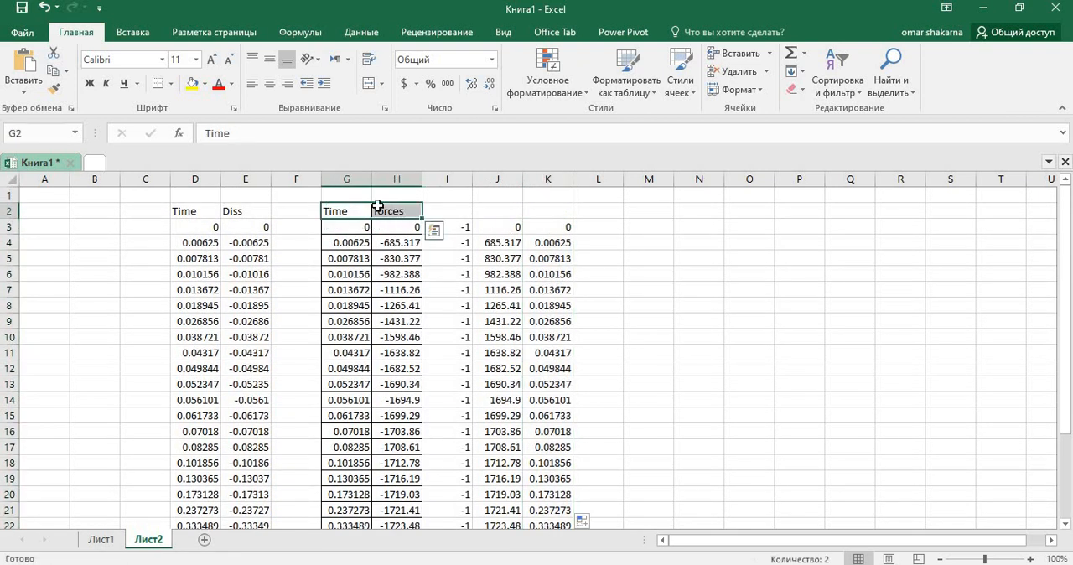
right_click(383, 214)
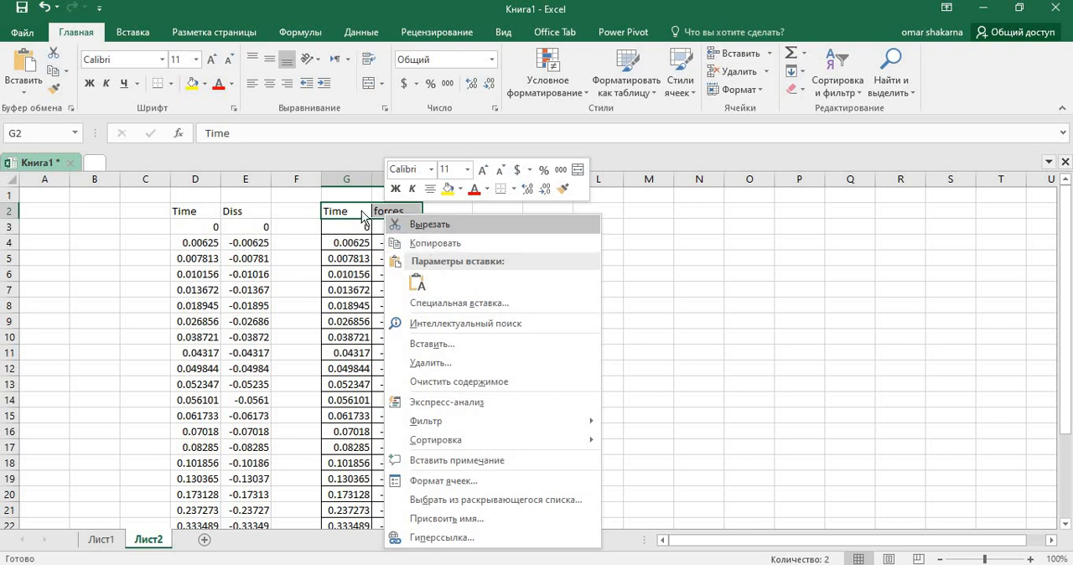
key("Escape")
Step: Copy the heading forces from H2 and paste it into J2
left_click(397, 214)
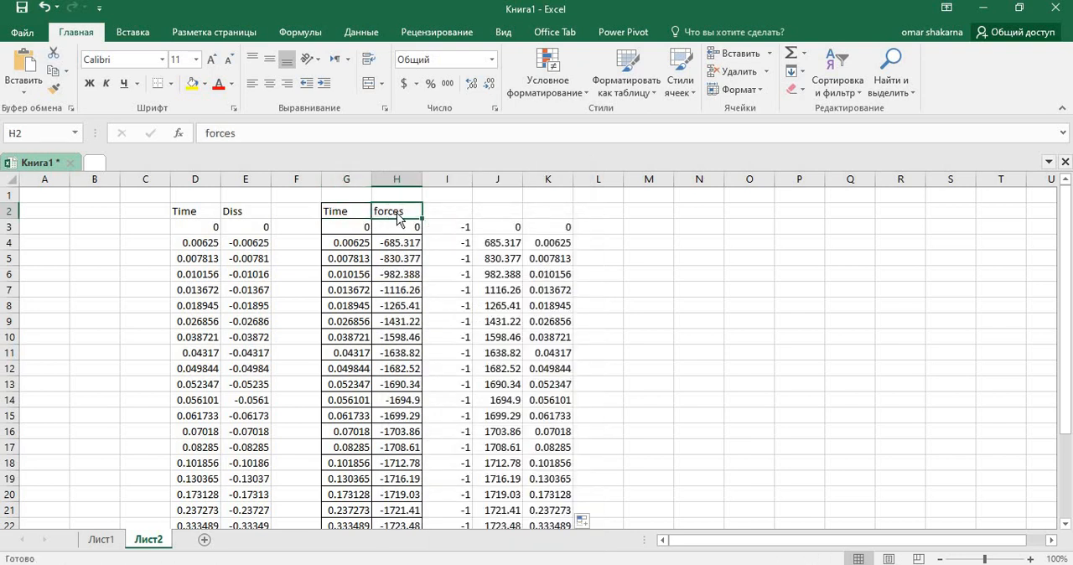
right_click(396, 214)
left_click(453, 243)
left_click(493, 214)
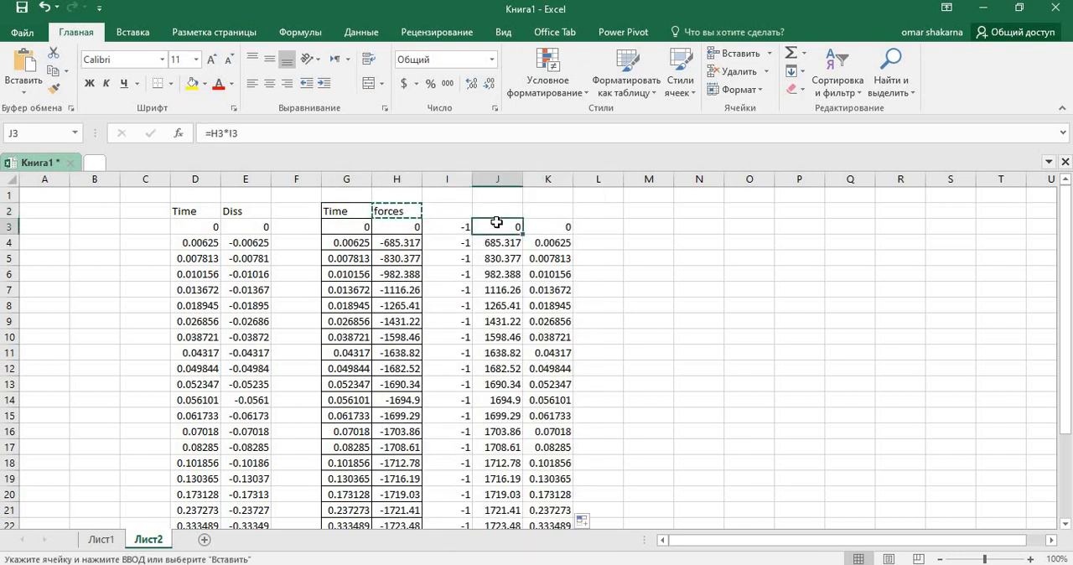
right_click(491, 217)
key("Escape")
right_click(491, 214)
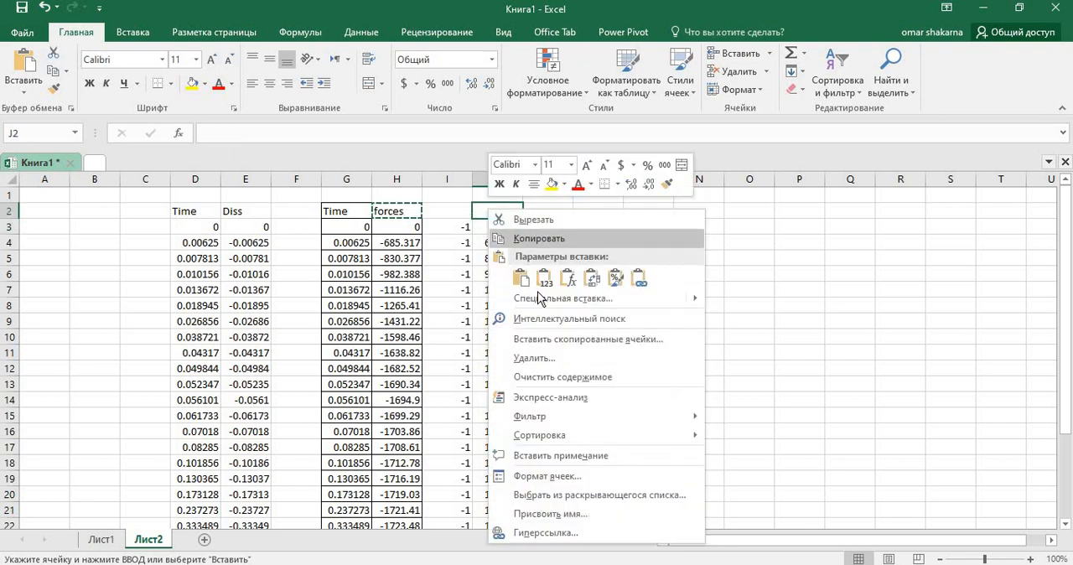
left_click(521, 280)
Step: Copy the heading Diss from E2 and paste it into K2
right_click(232, 212)
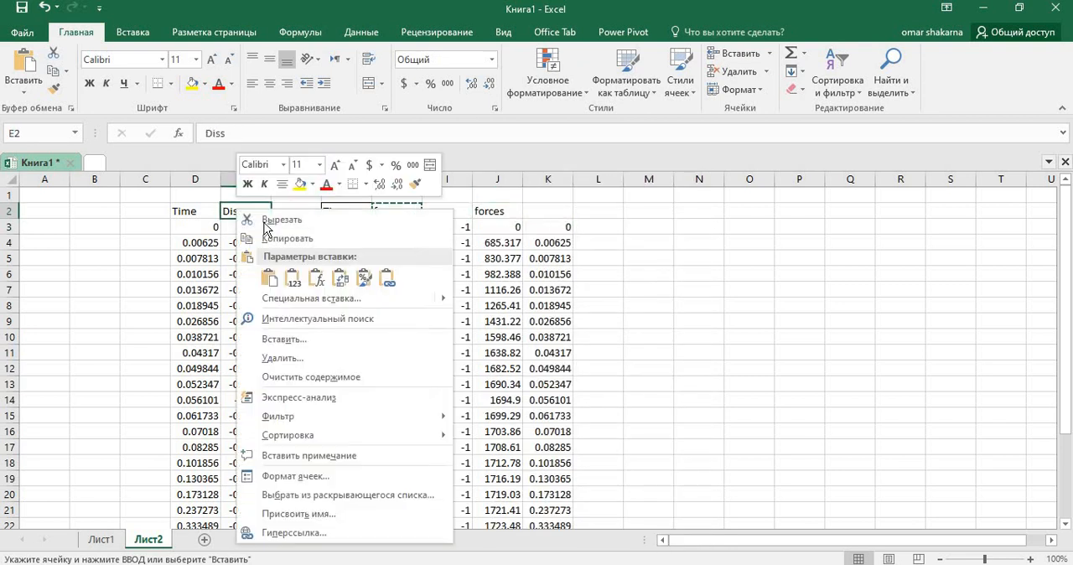
left_click(340, 235)
left_click(546, 209)
right_click(546, 209)
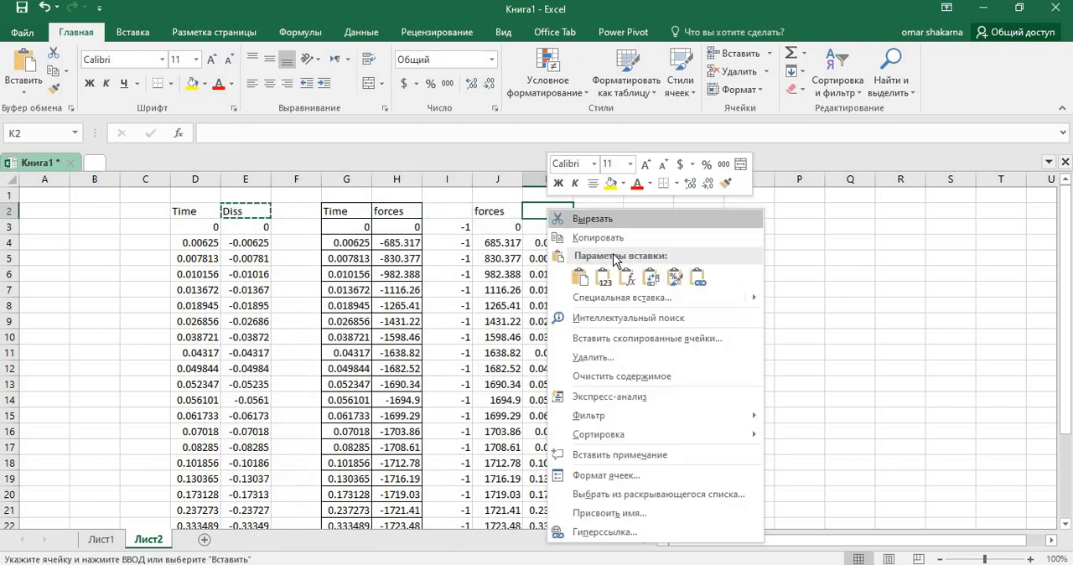
left_click(561, 275)
Step: Apply thin solid borders to the outer edges and inner grid of the forces and Diss table, J2:K28
left_click_drag(509, 209, 545, 496)
right_click(545, 497)
left_click(592, 429)
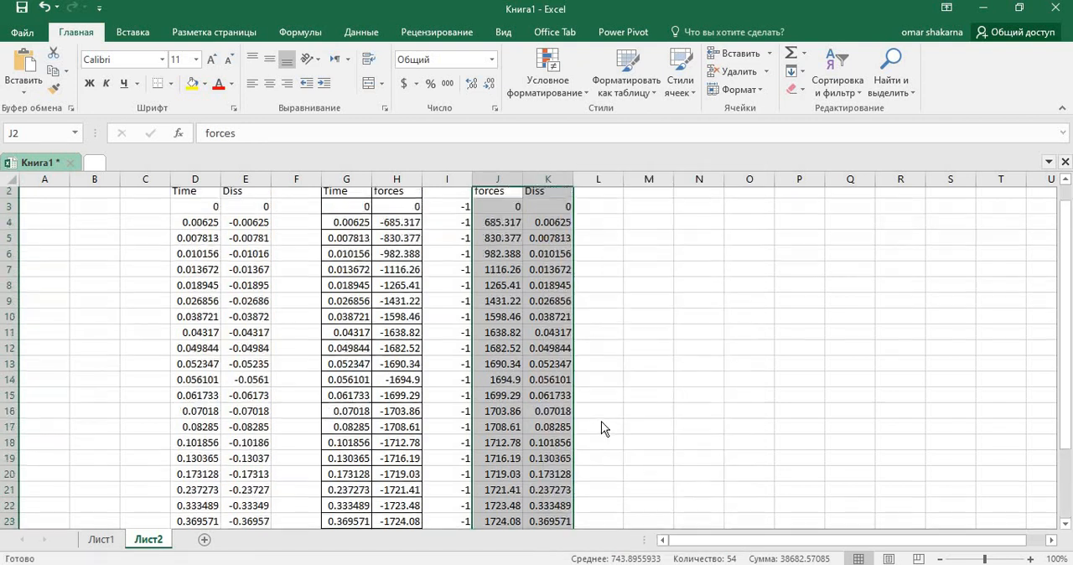
left_click(575, 341)
left_click(583, 368)
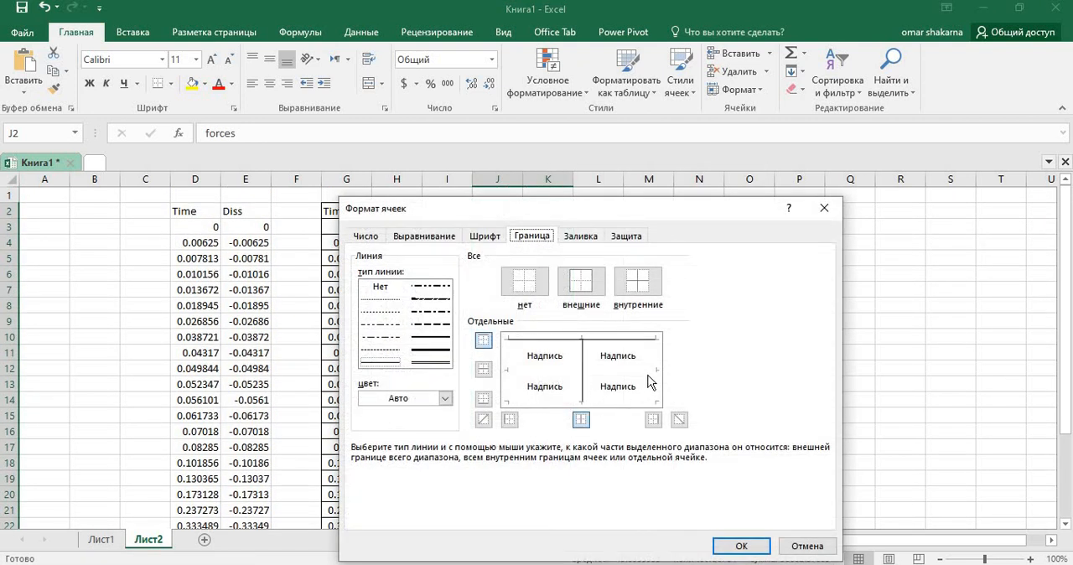
left_click(651, 374)
left_click(661, 363)
left_click(530, 401)
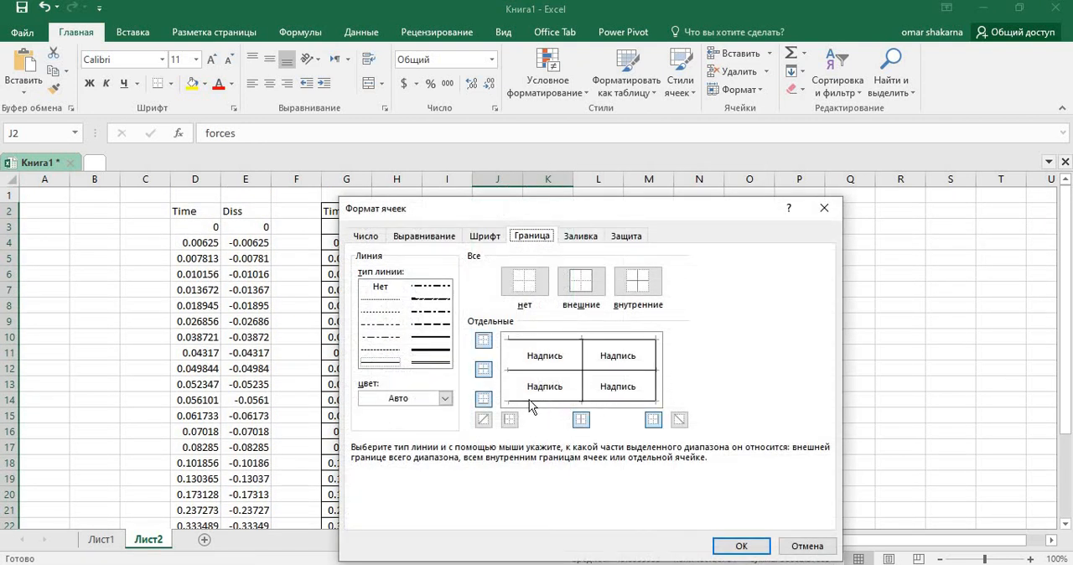
left_click(742, 545)
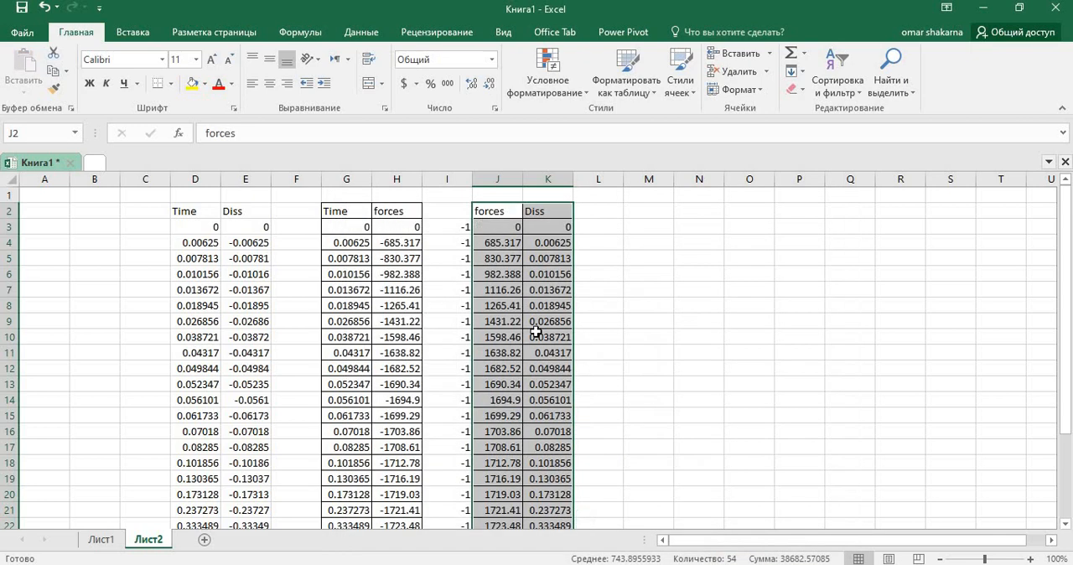
left_click(713, 289)
scroll(659, 290, "down", 2)
scroll(587, 260, "up", 2)
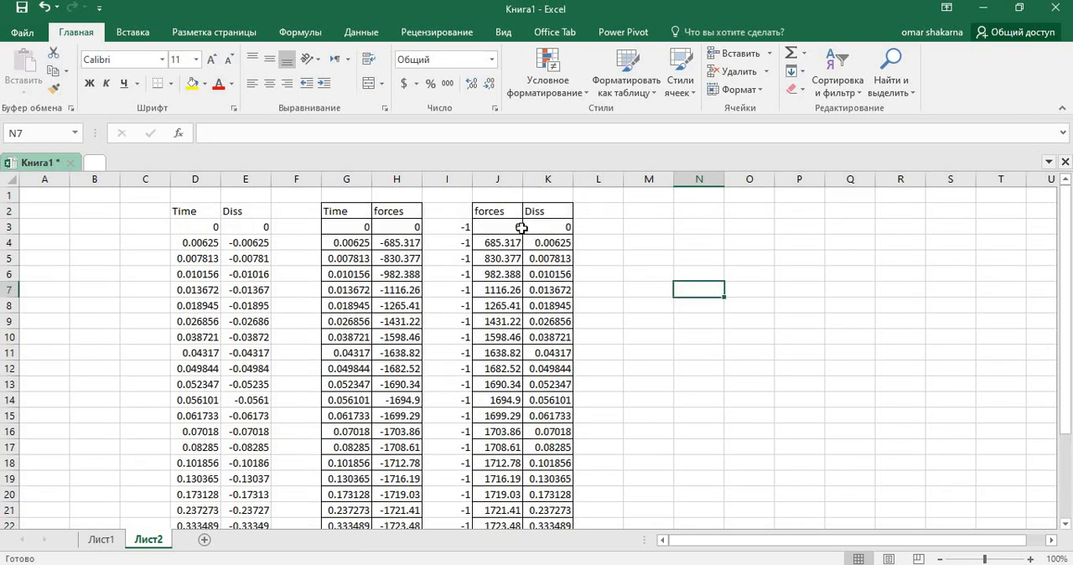
Step: Insert a scatter chart with straight lines and markers from J3:K28 and place it beside the forces and Diss table
left_click_drag(497, 227, 524, 470)
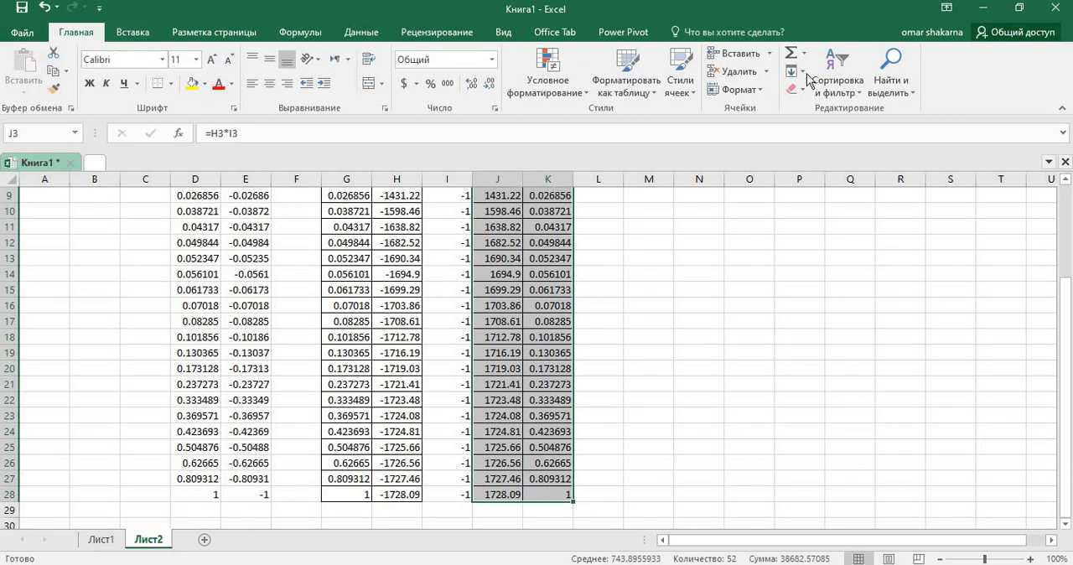
left_click(132, 32)
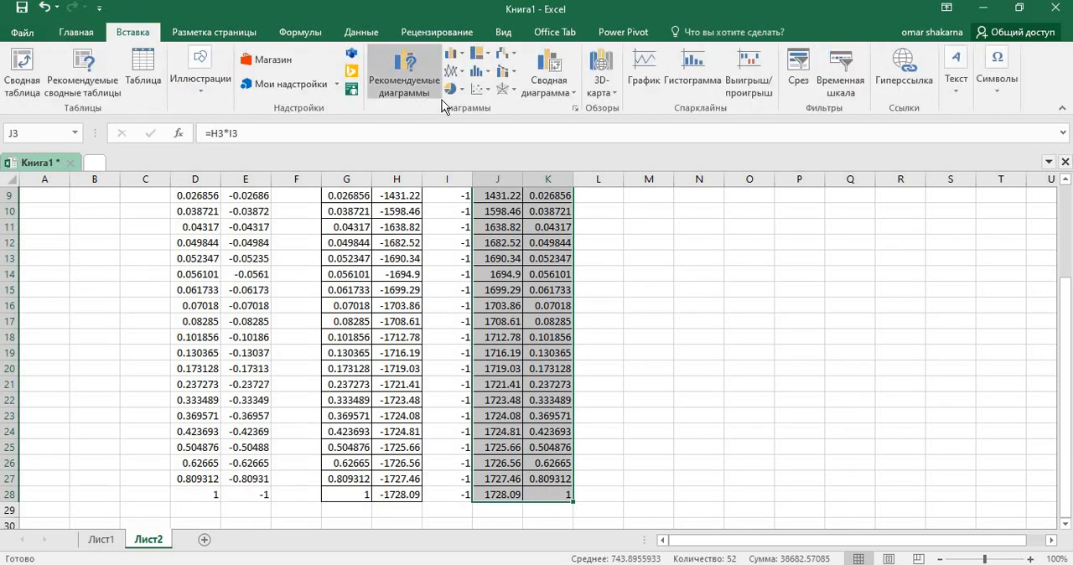
left_click(487, 89)
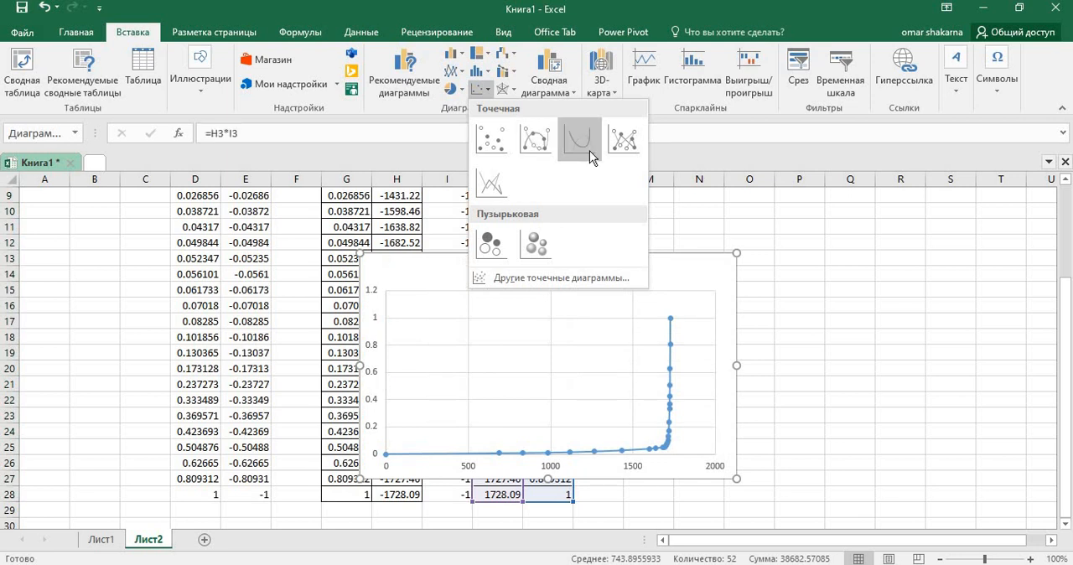
left_click(613, 148)
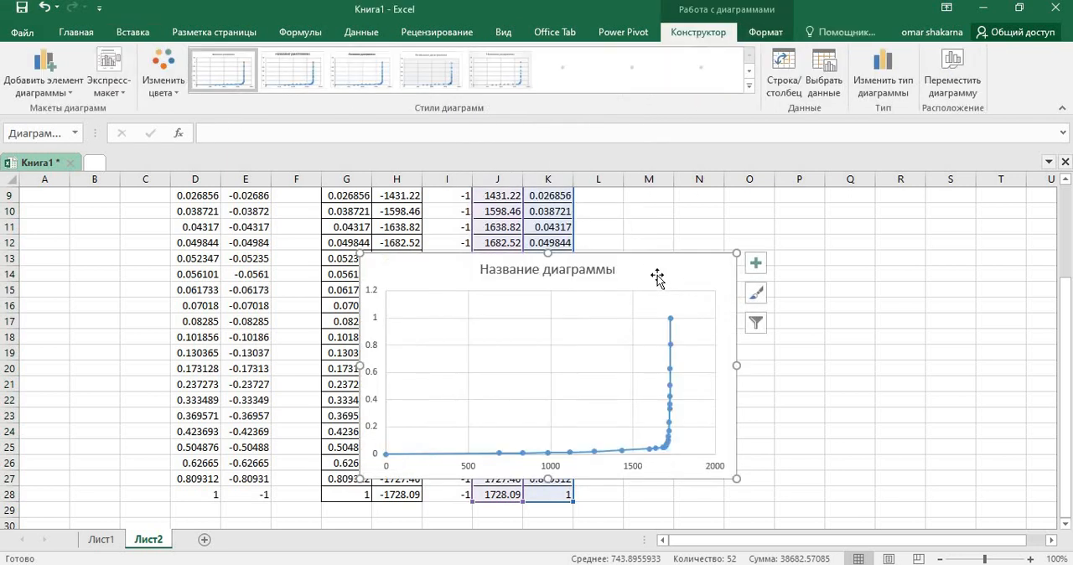
left_click_drag(875, 263, 876, 251)
Step: Apply the chart style with a hatched plot area and diamond-shaped markers
left_click(571, 70)
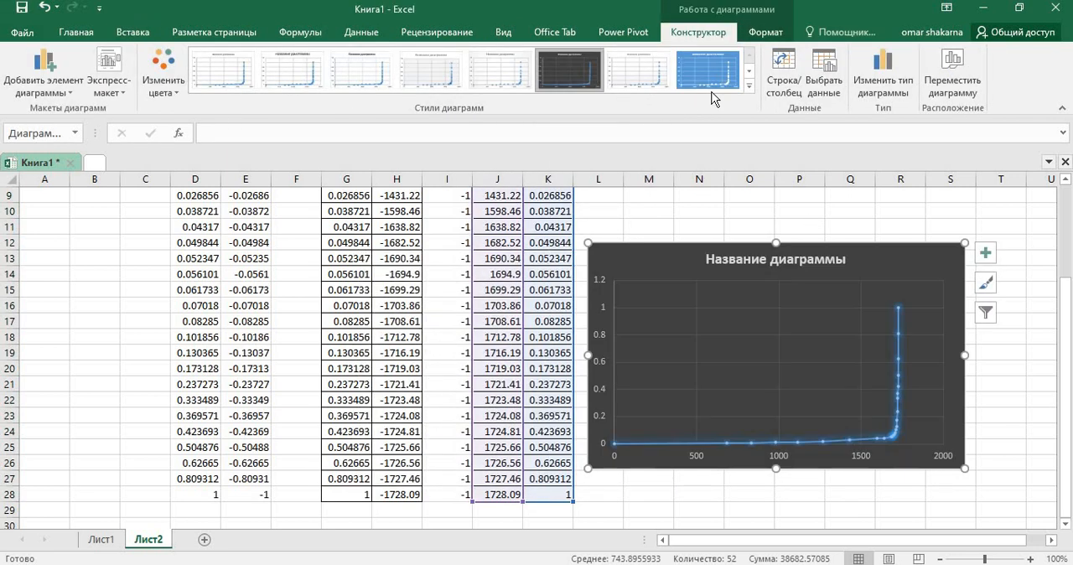
left_click(750, 87)
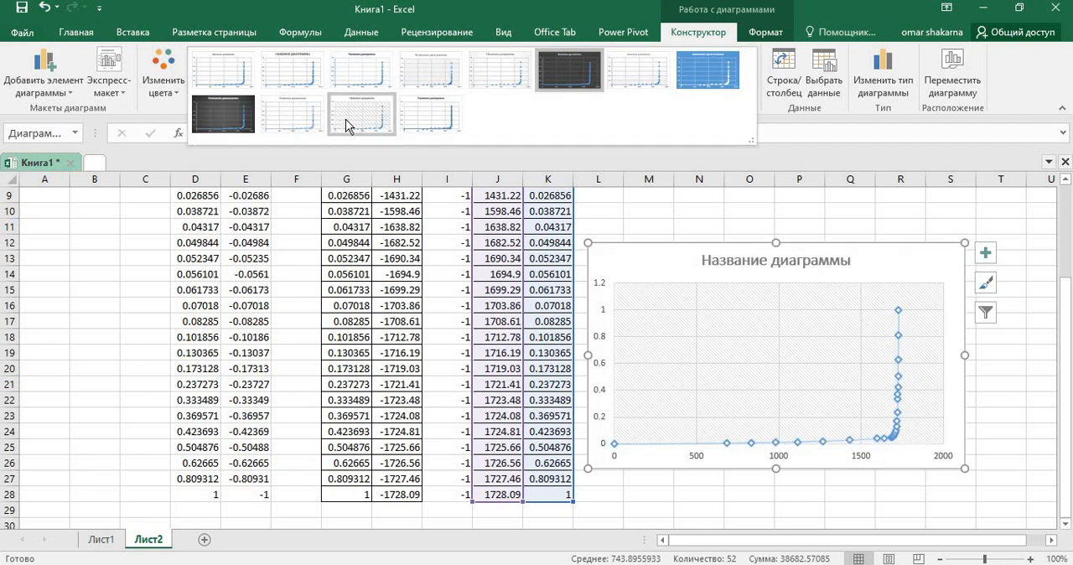
left_click(345, 123)
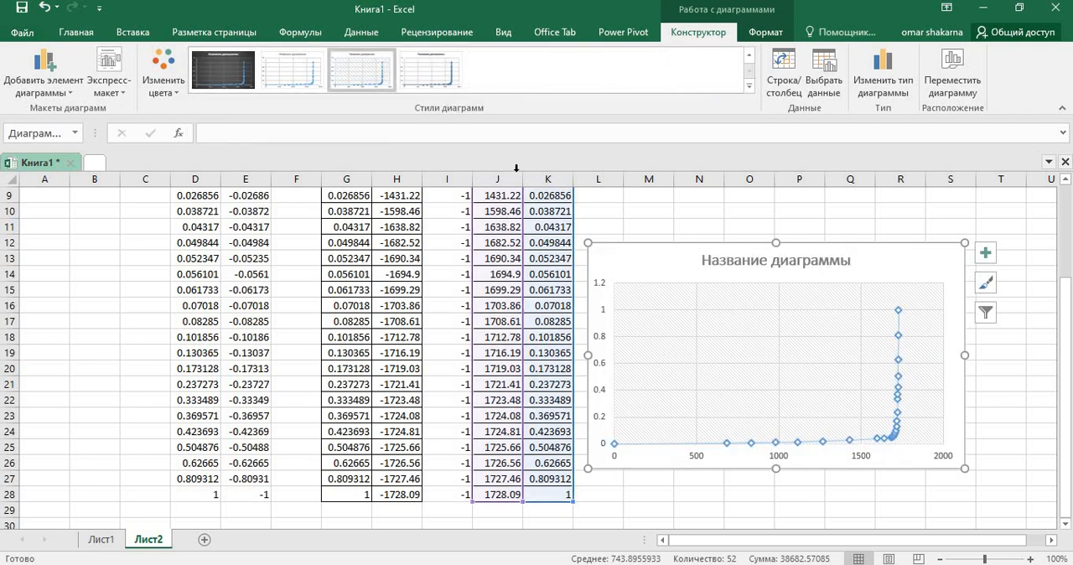
Step: Edit the chart's data series so its X values come from Лист2 range K3:K28
right_click(709, 381)
left_click(773, 468)
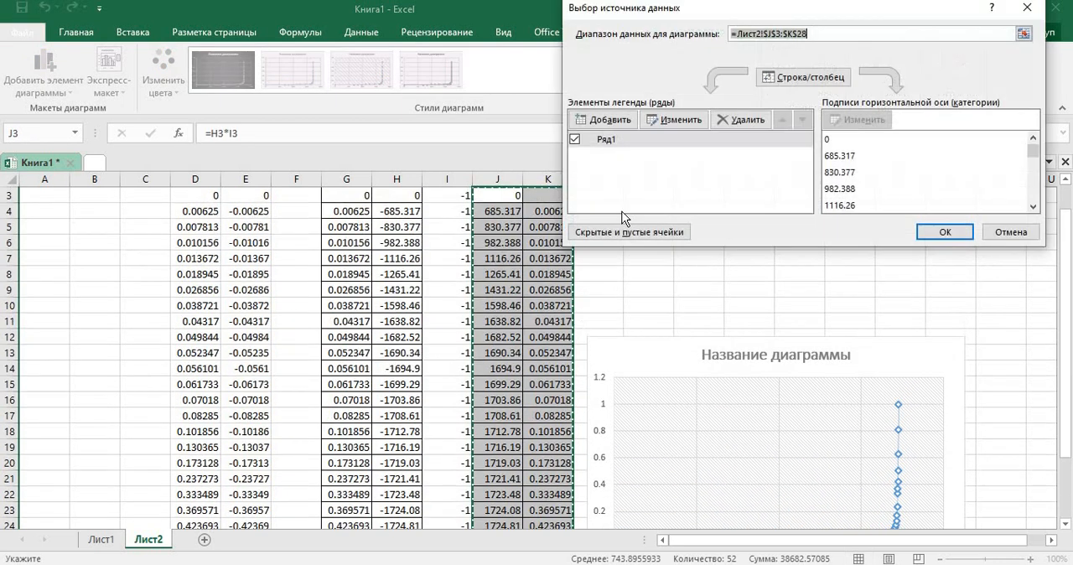
left_click(657, 124)
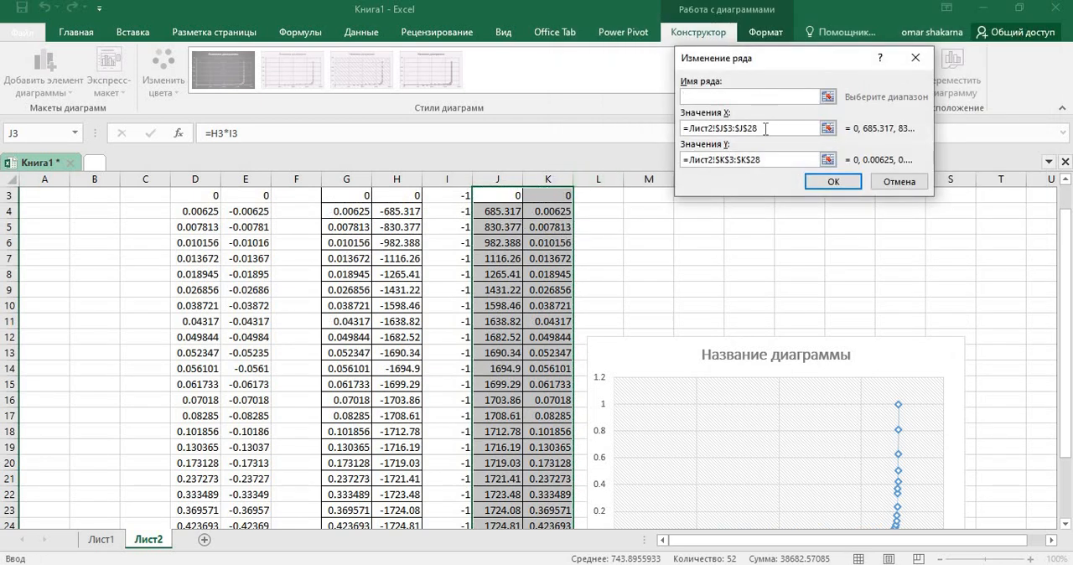
key("BackSpace")
key("BackSpace")
key("BackSpace")
key("BackSpace")
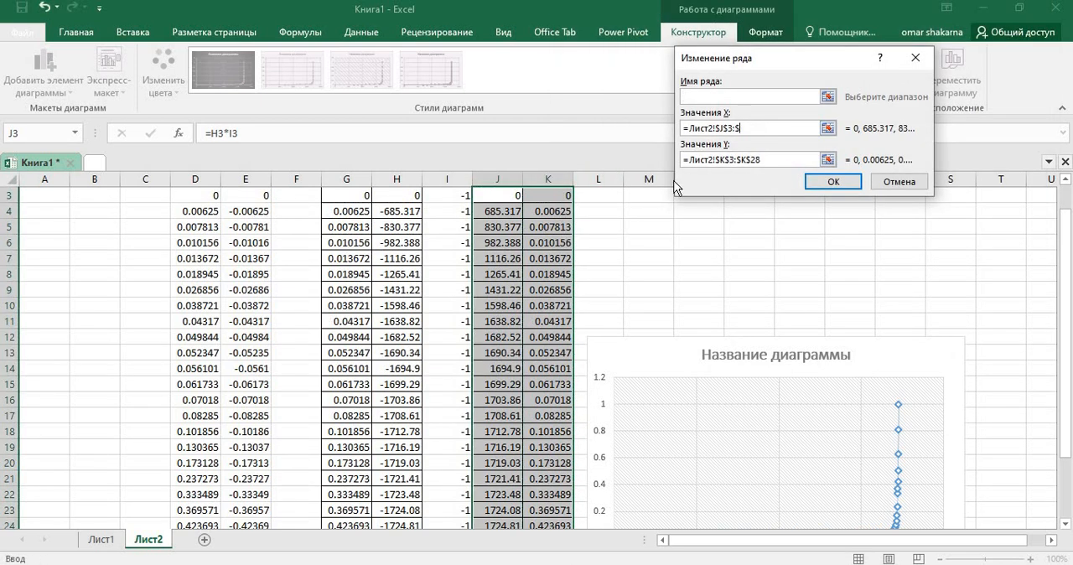
left_click_drag(548, 194, 554, 495)
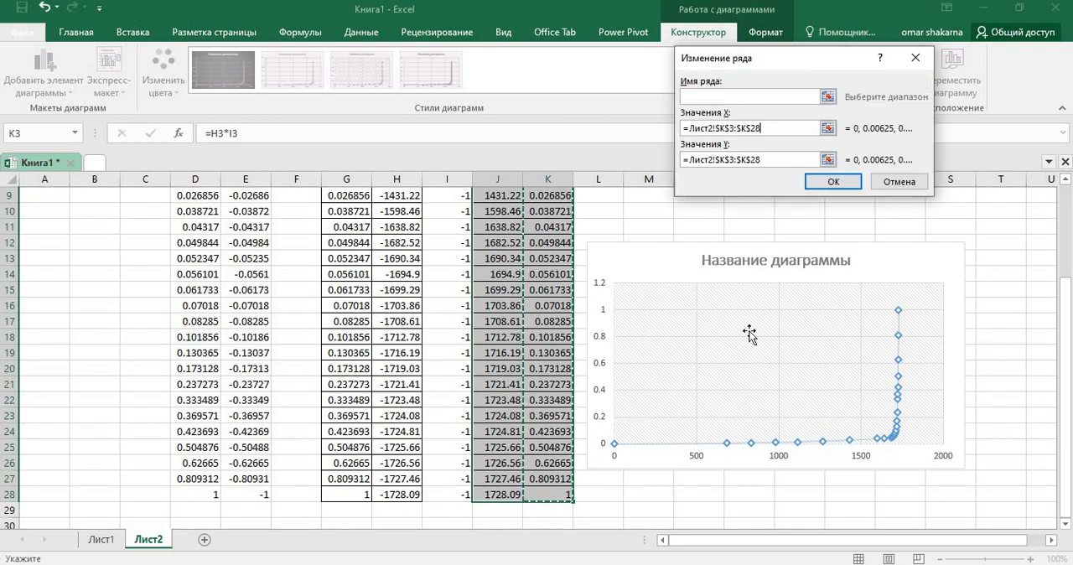
left_click(830, 183)
Step: Edit the chart's data series so its Y values come from Лист2 range J3:J28, and apply the new data source
left_click(655, 118)
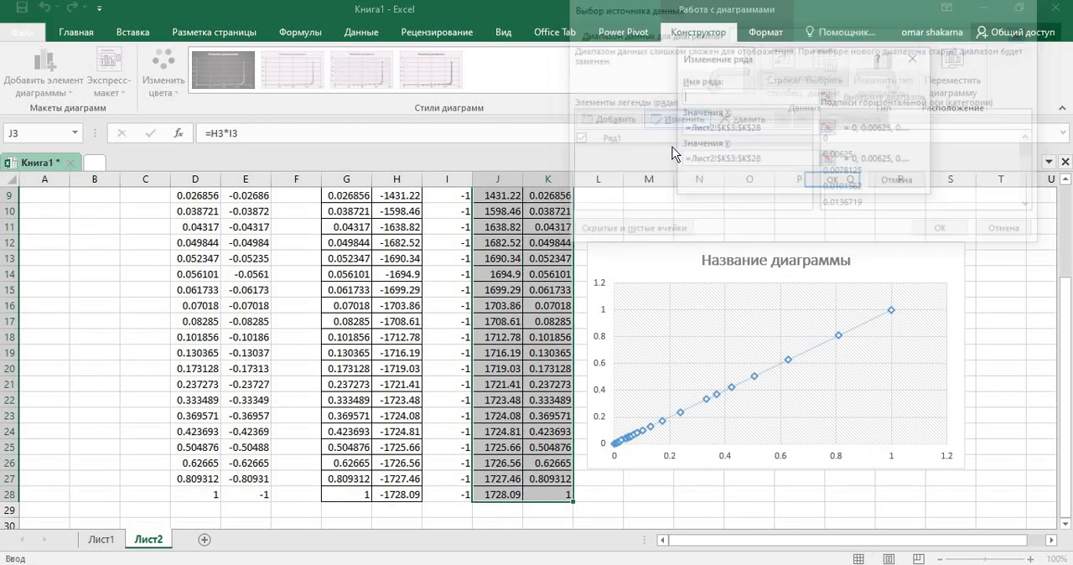
left_click(750, 159)
key("BackSpace")
key("BackSpace")
key("BackSpace")
key("BackSpace")
key("BackSpace")
key("BackSpace")
key("BackSpace")
key("BackSpace")
key("BackSpace")
key("BackSpace")
key("BackSpace")
key("BackSpace")
key("BackSpace")
key("BackSpace")
key("BackSpace")
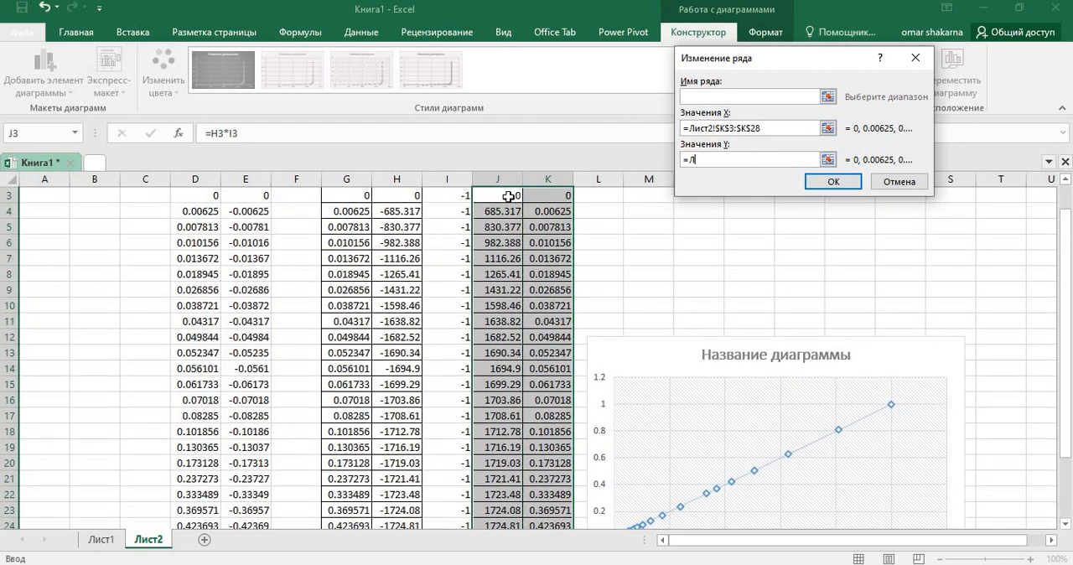
left_click_drag(500, 194, 496, 546)
left_click_drag(506, 545, 493, 497)
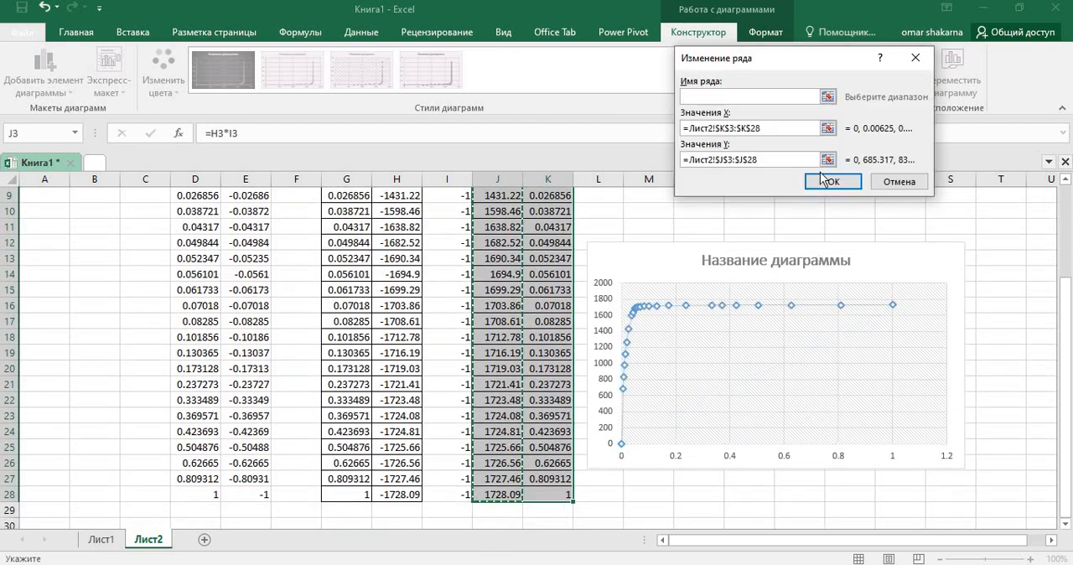
left_click(826, 181)
left_click(945, 233)
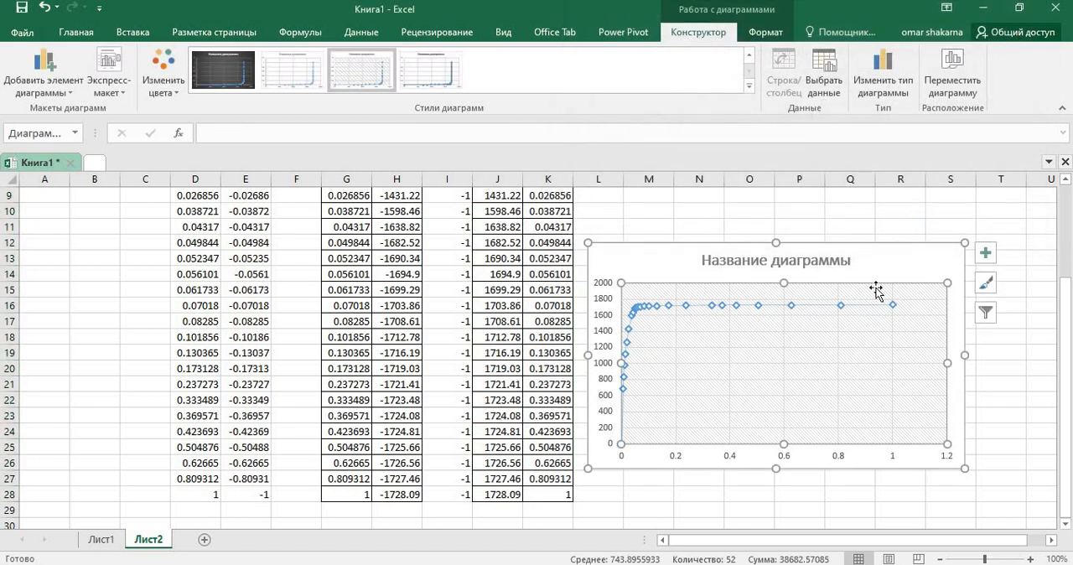
scroll(719, 409, "up", 2)
scroll(546, 269, "up", 1)
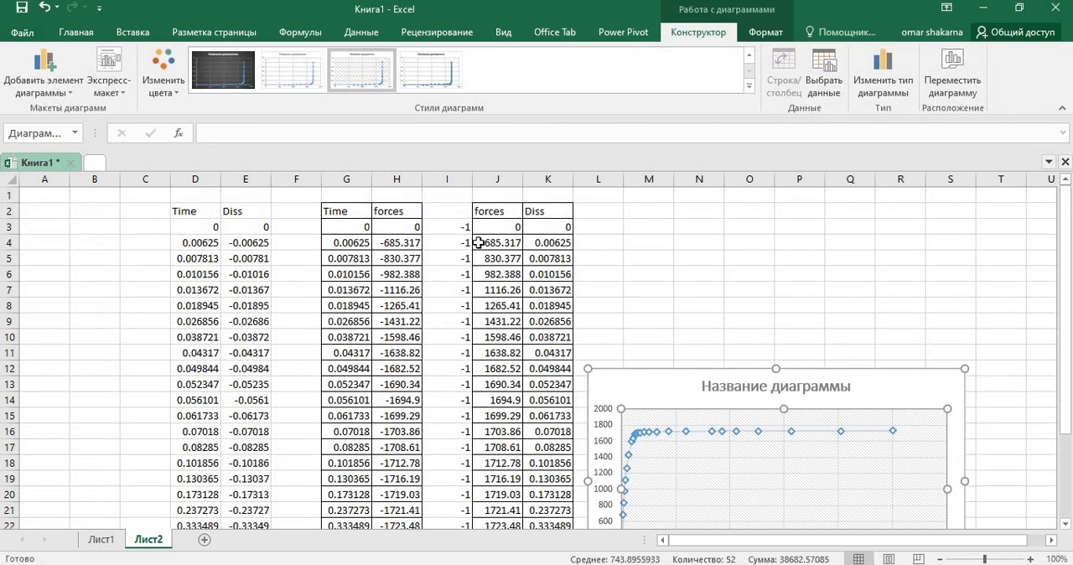
scroll(585, 335, "down", 5)
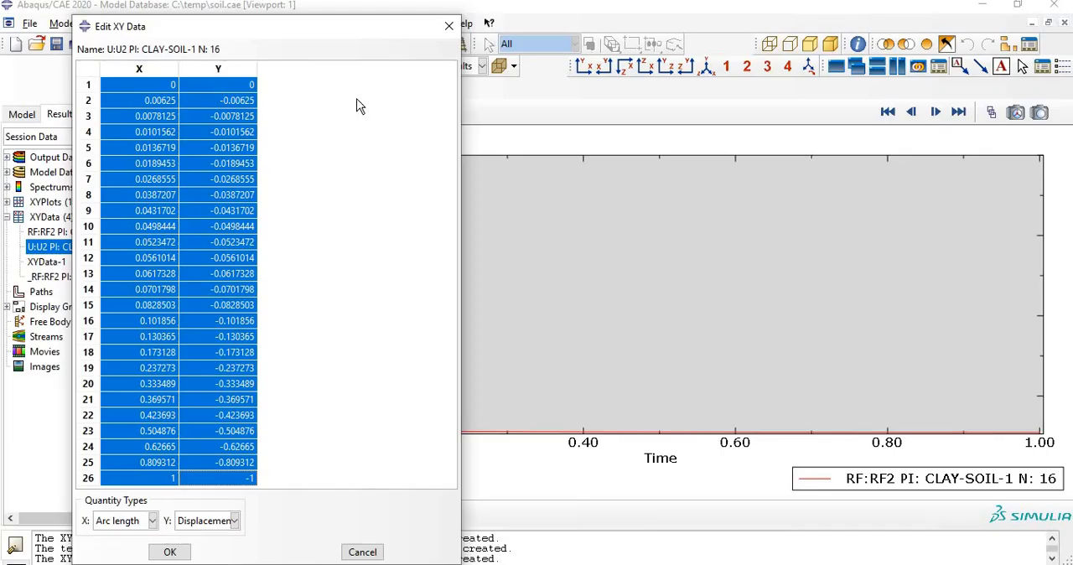
Step: Switch to Abaqus/CAE, close the displacement XY data table, and display the PEEQ contours on the deformed soil model
left_click(447, 28)
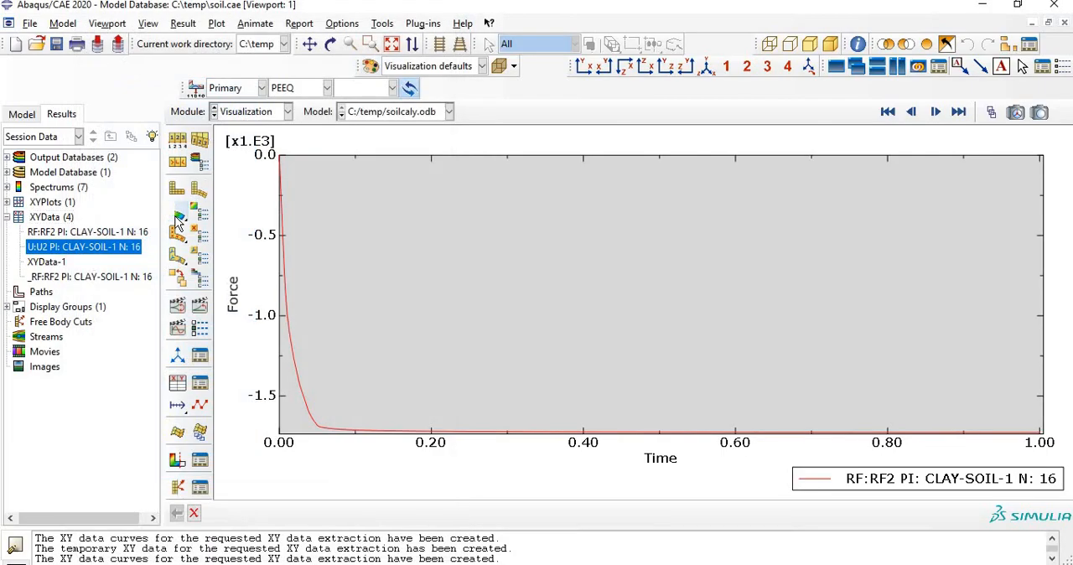
left_click(177, 214)
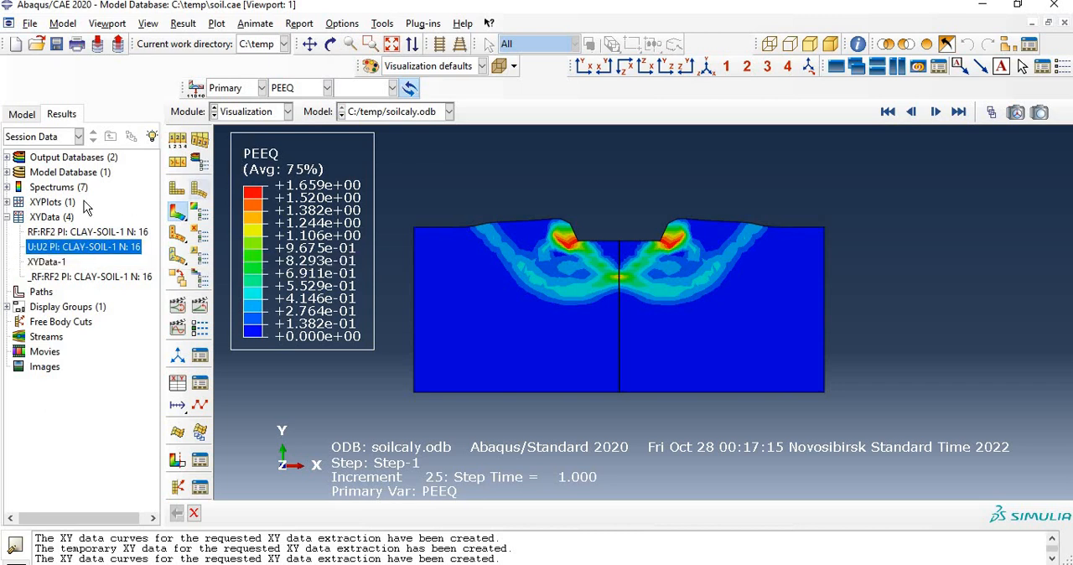
double_click(46, 217)
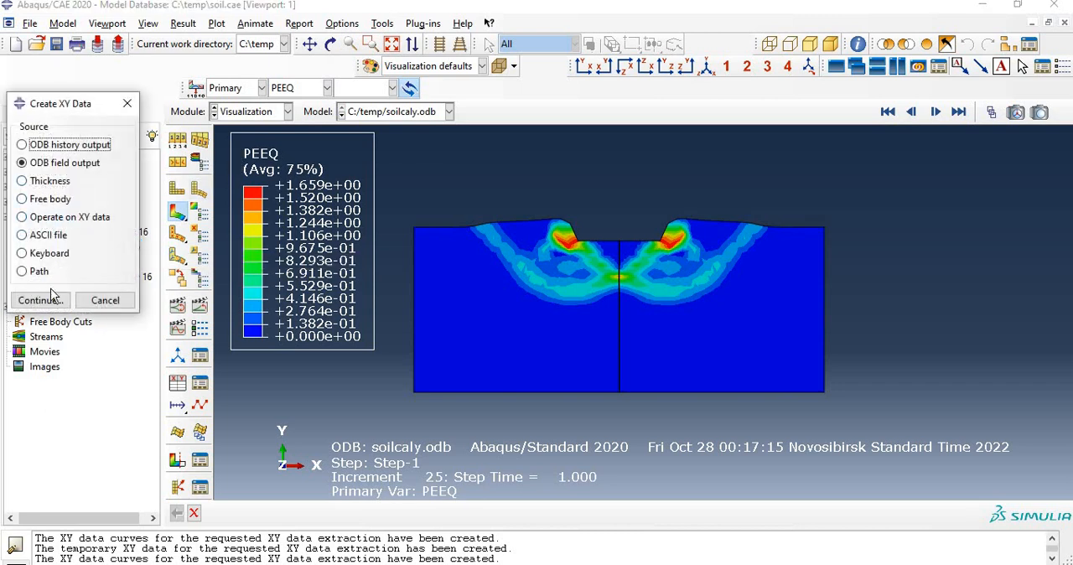
left_click(52, 297)
left_click(322, 170)
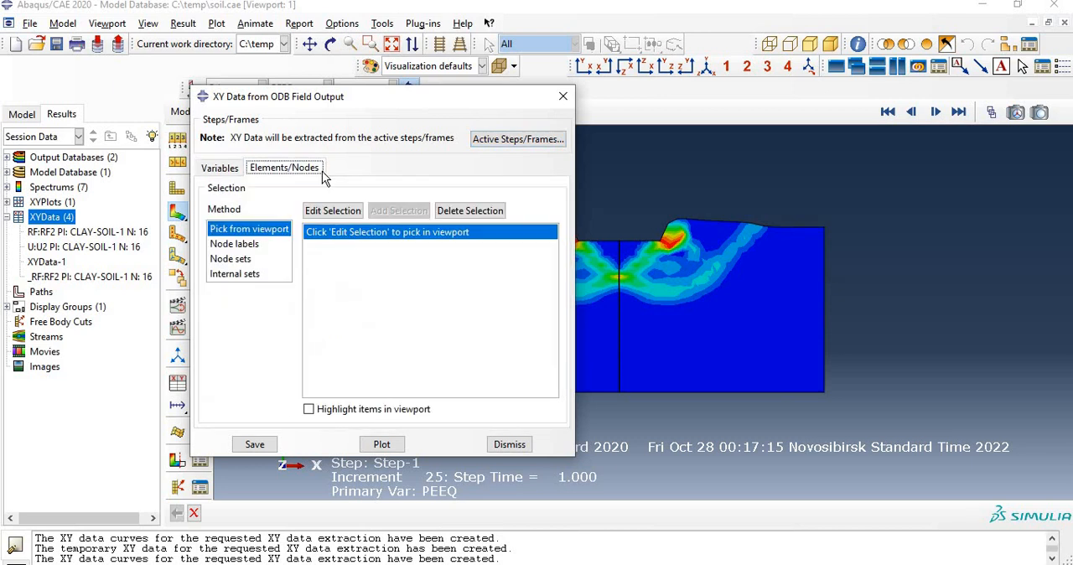
left_click(252, 259)
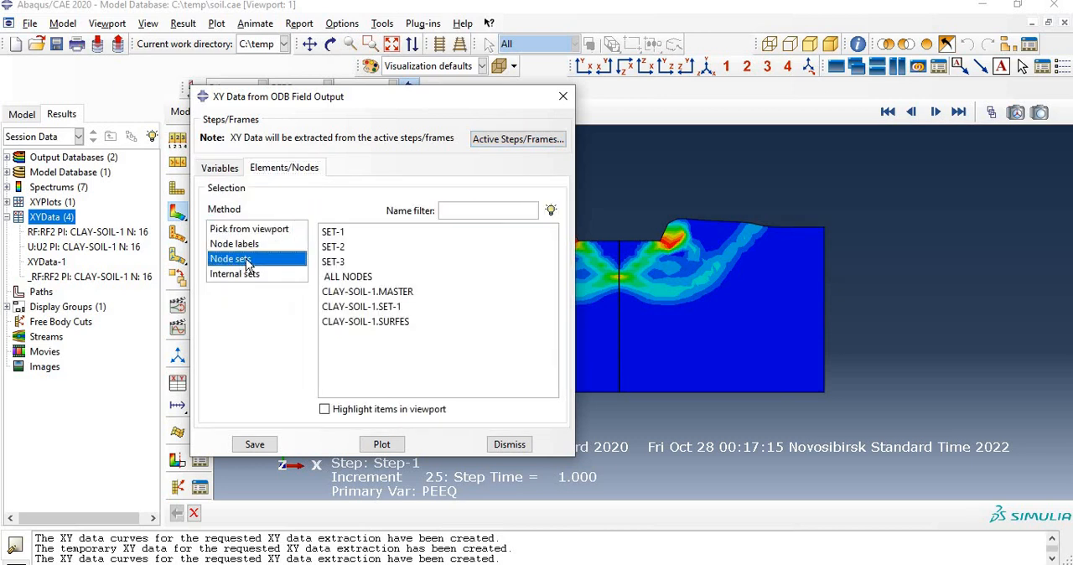
left_click(427, 292)
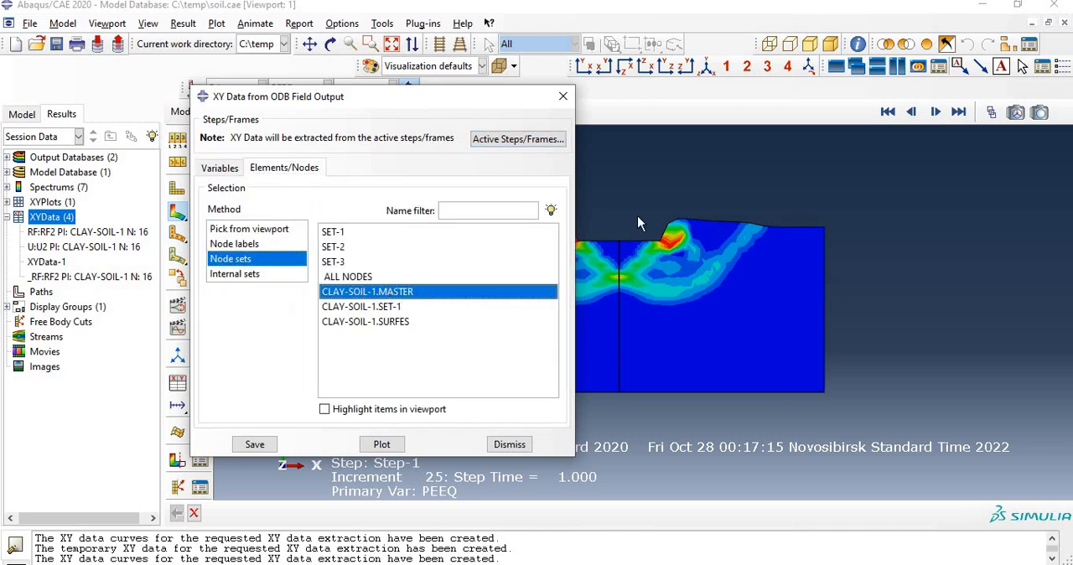
left_click(563, 96)
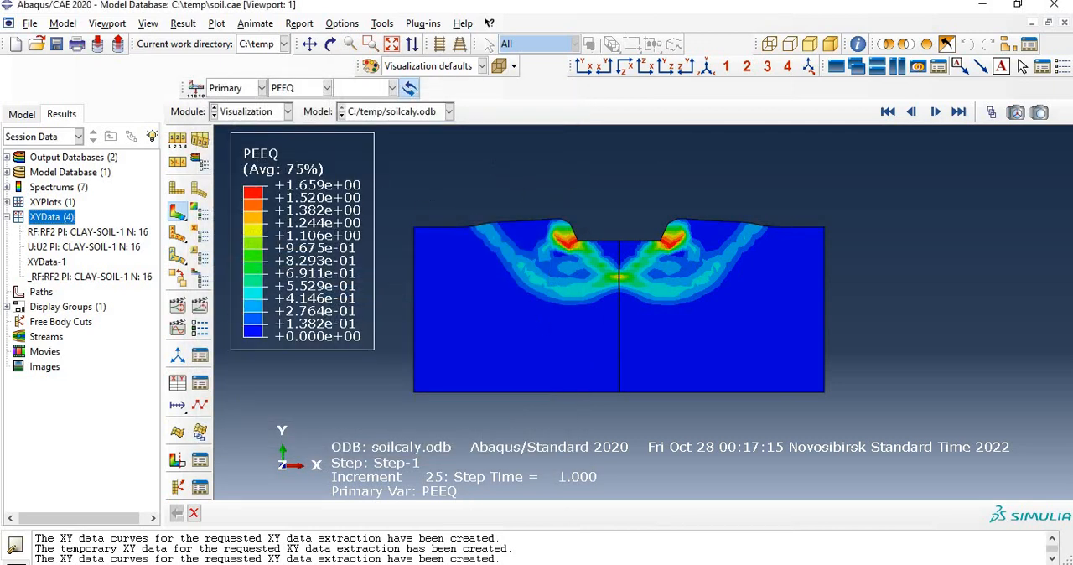
left_click(869, 564)
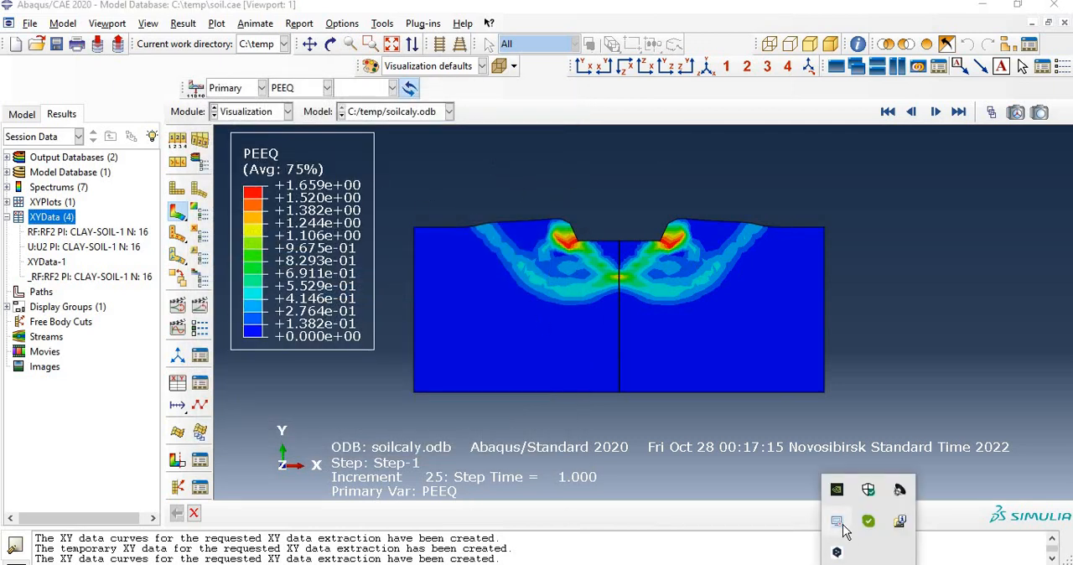